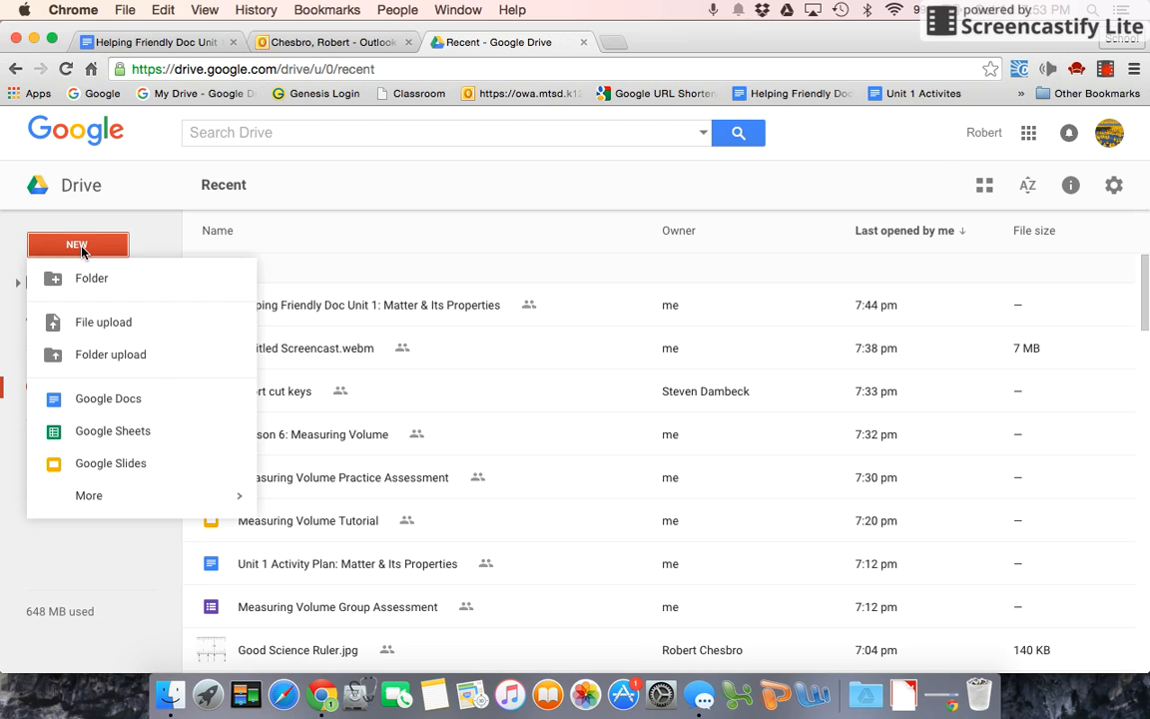
Step: Create a new Google Sheets spreadsheet and rename it Density Lab
left_click(110, 434)
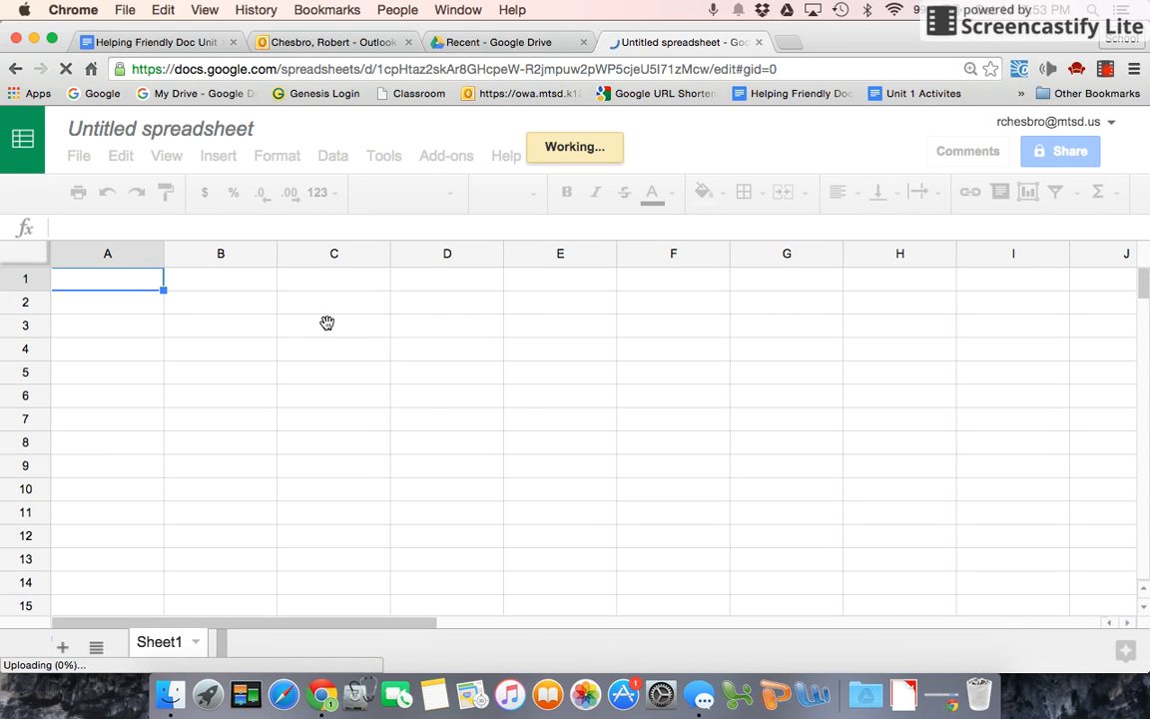
left_click(195, 131)
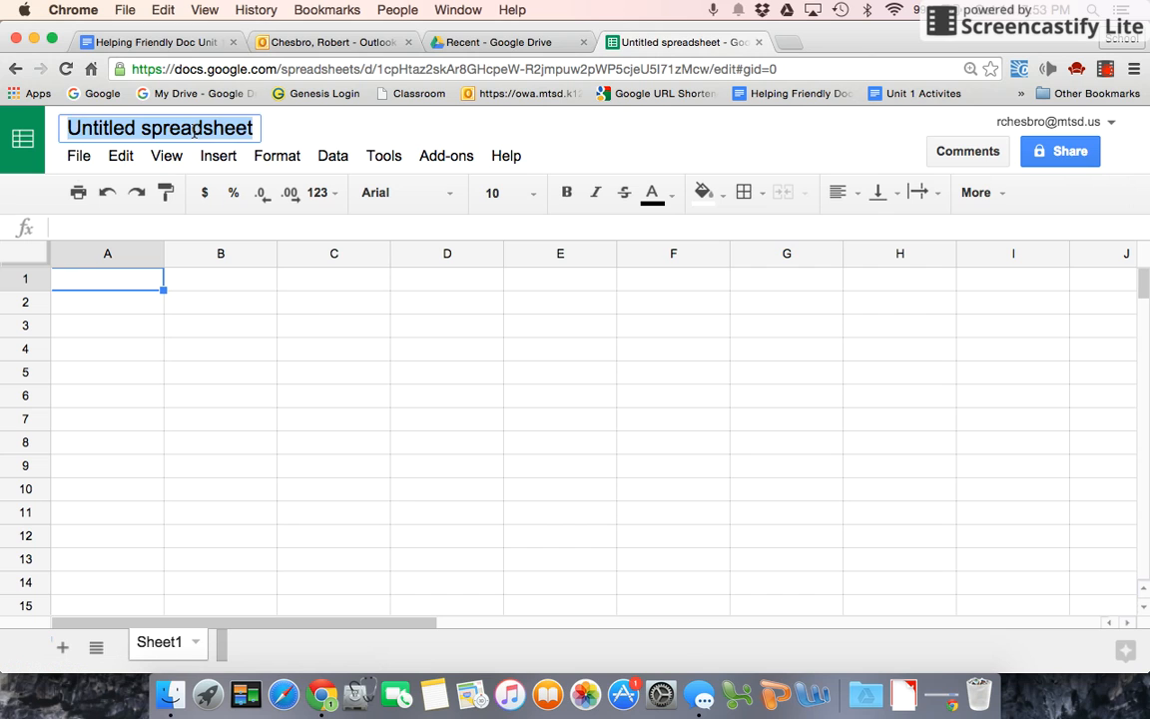
type("Densit")
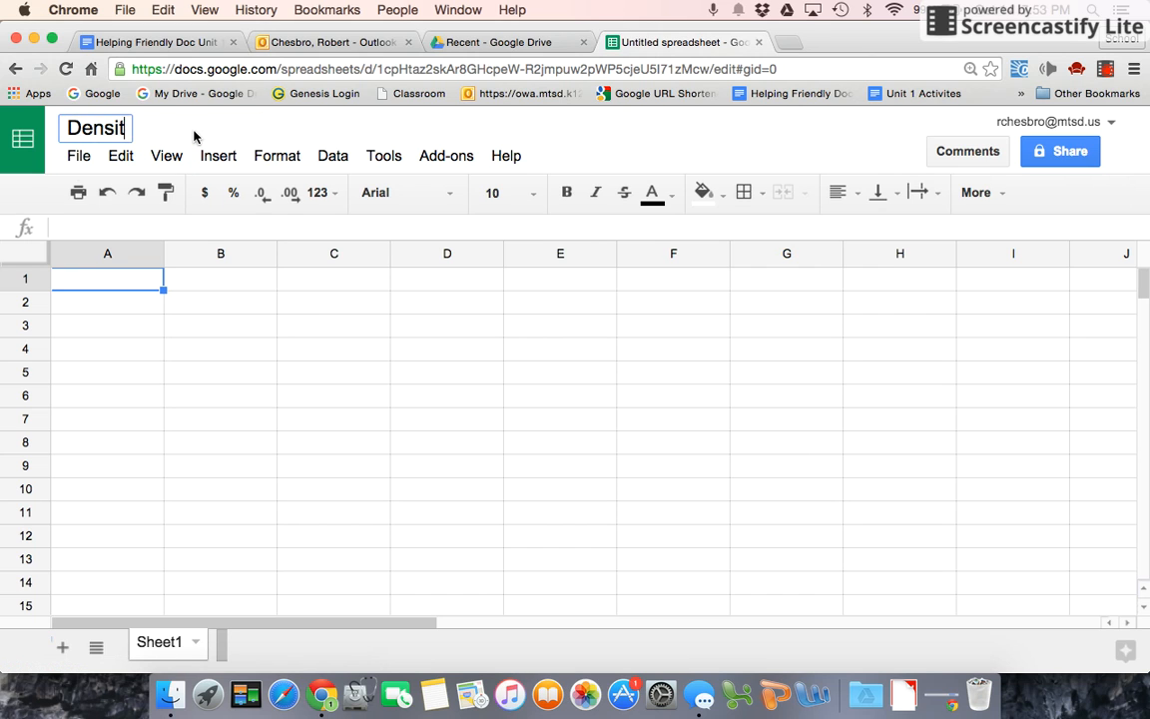
type("y Lab")
key("Return")
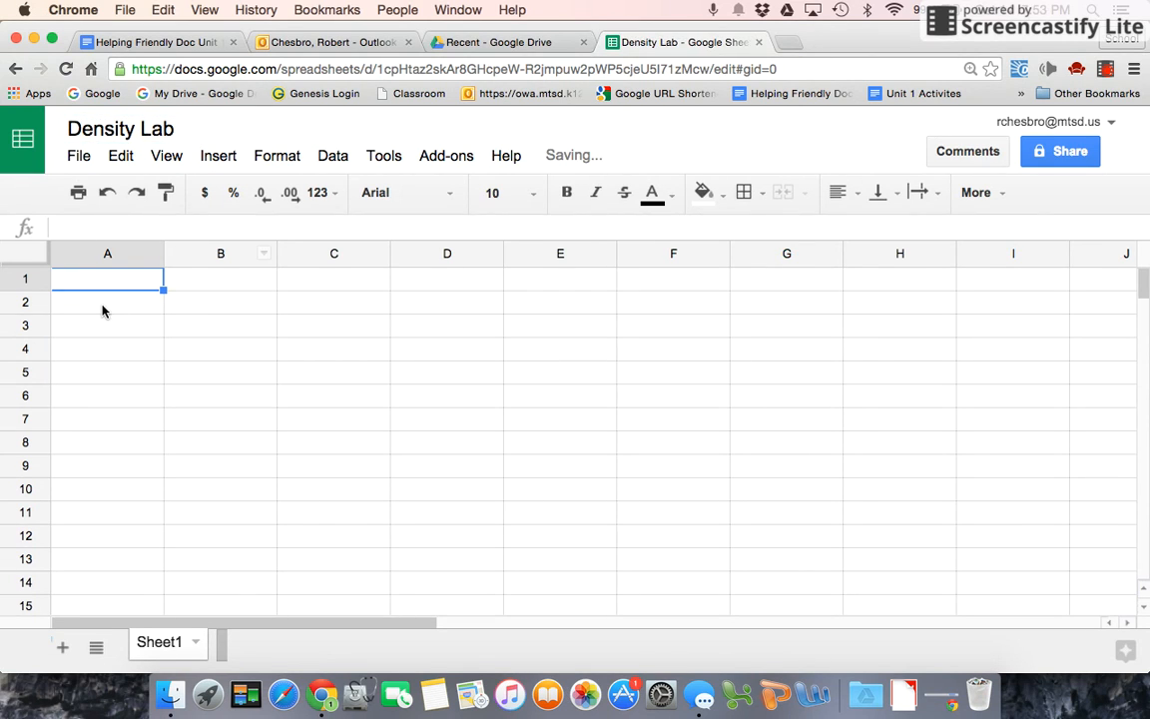
Step: Enter the header Block in A2 with the numbers 1 and 2 below it in A3 and A4
left_click(102, 311)
type("Block")
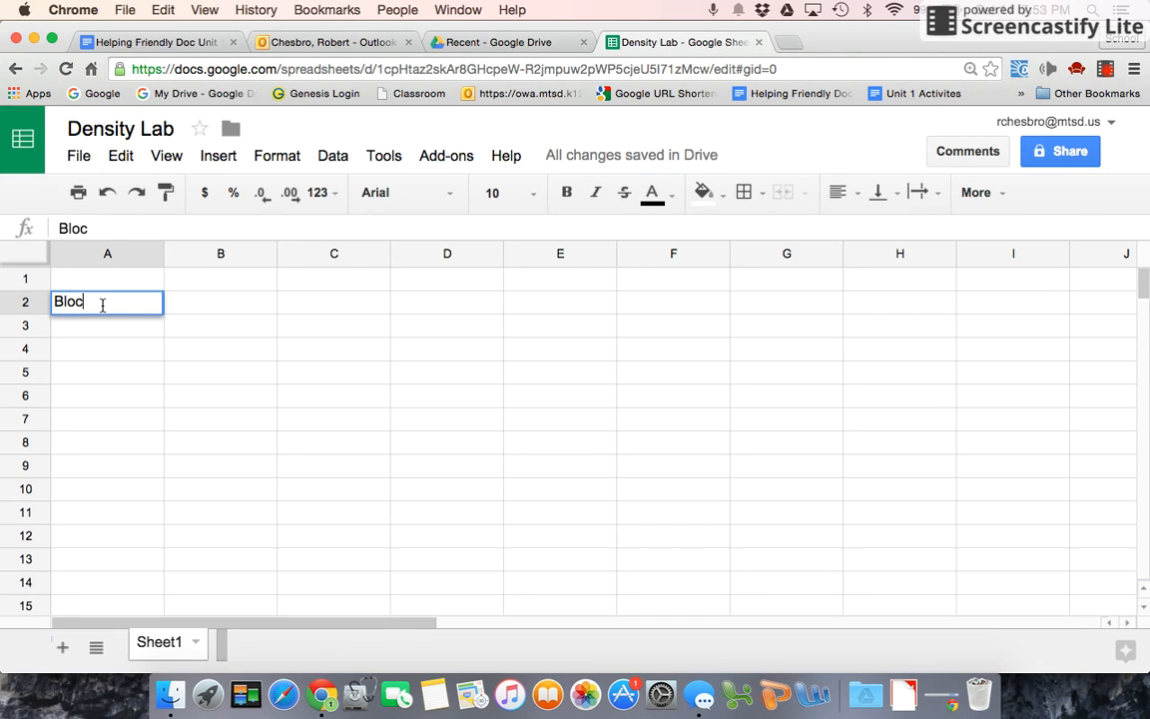
key("Return")
type("1")
key("Return")
type("2")
key("Return")
Step: Change the header in A2 to "Block #"
key("Up")
key("Up")
key("Up")
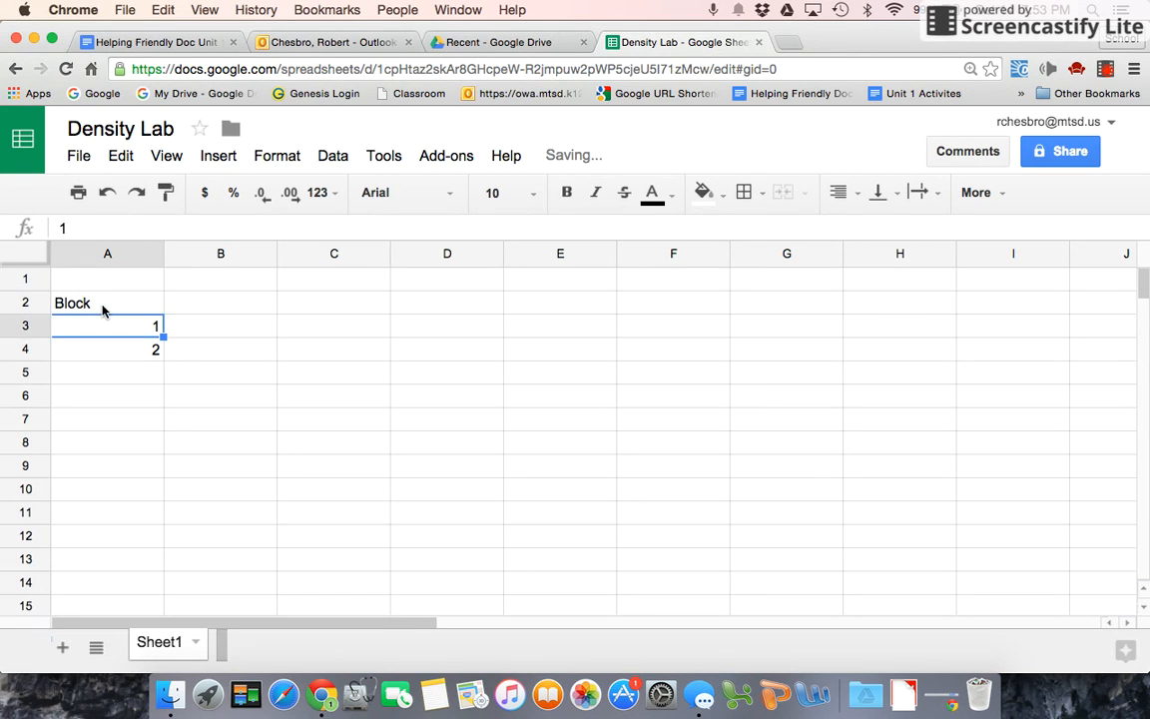
left_click(112, 225)
type("#")
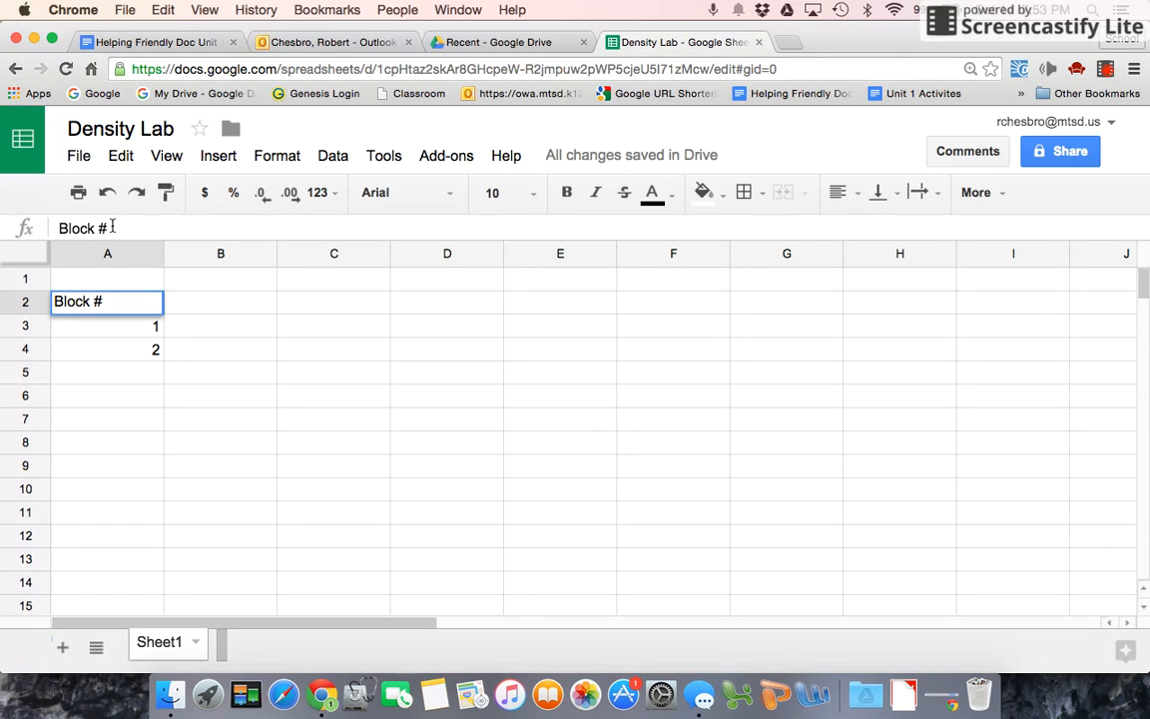
left_click(113, 334)
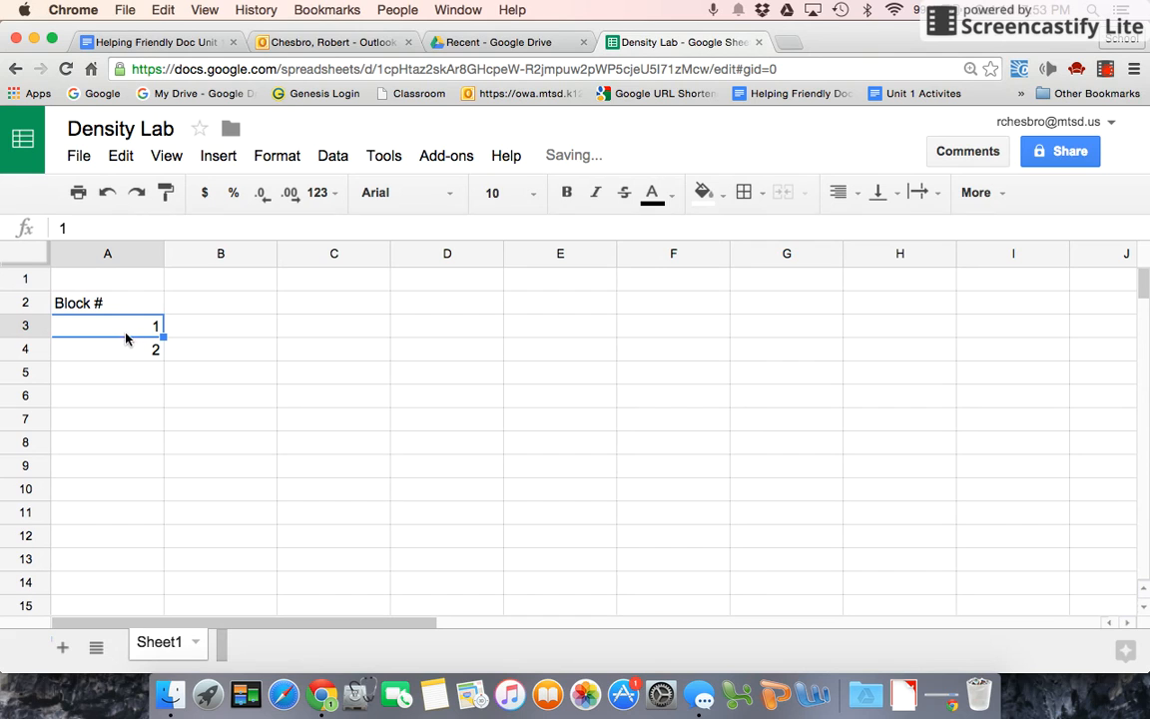
Step: Extend the 1, 2 number series from A3:A4 down to 5 in A7
left_click_drag(138, 333, 138, 356)
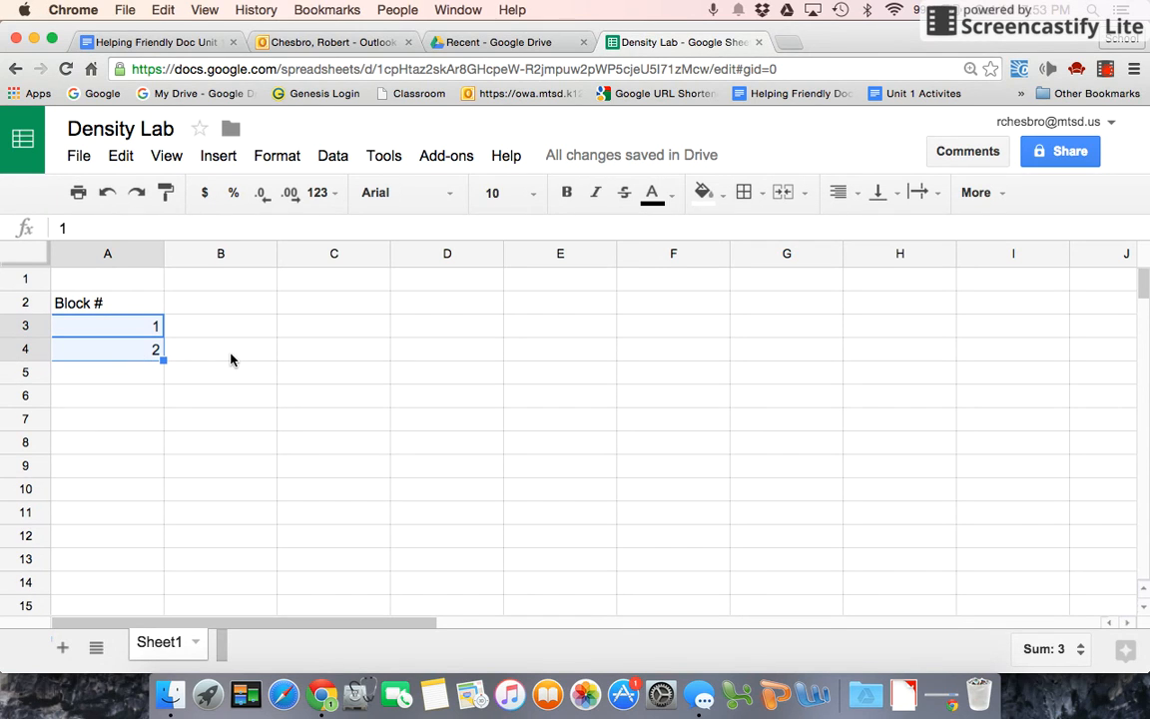
left_click(193, 337)
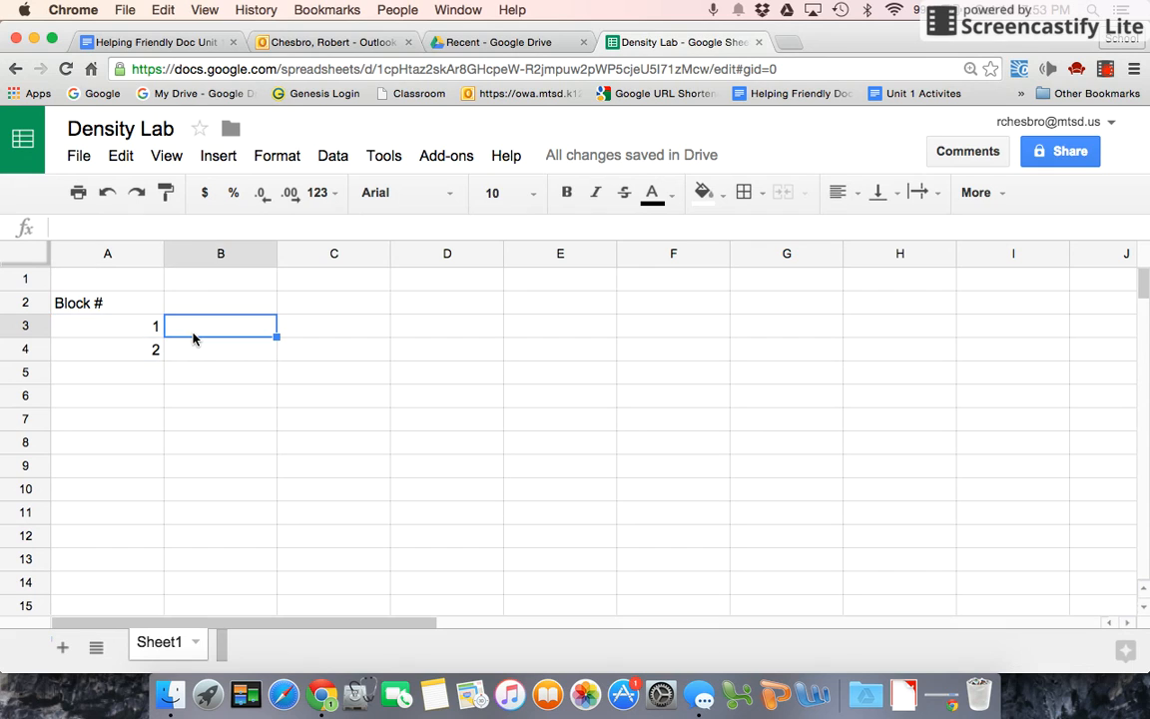
left_click(126, 329)
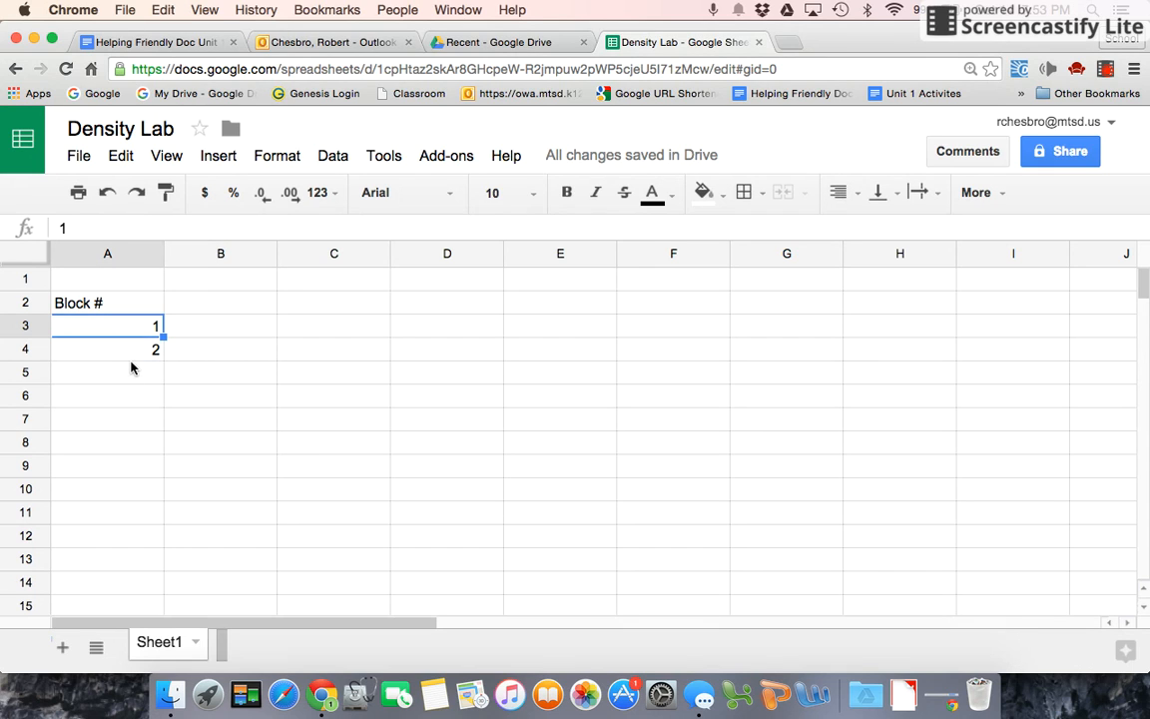
left_click(131, 357)
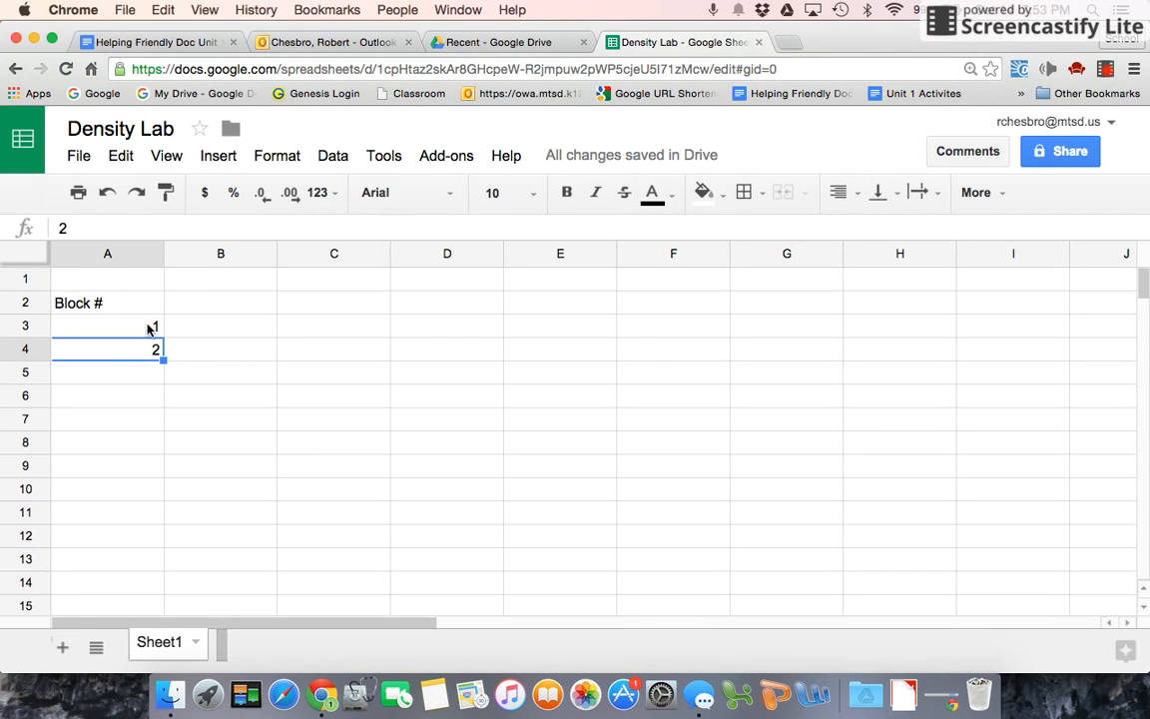
left_click(148, 327)
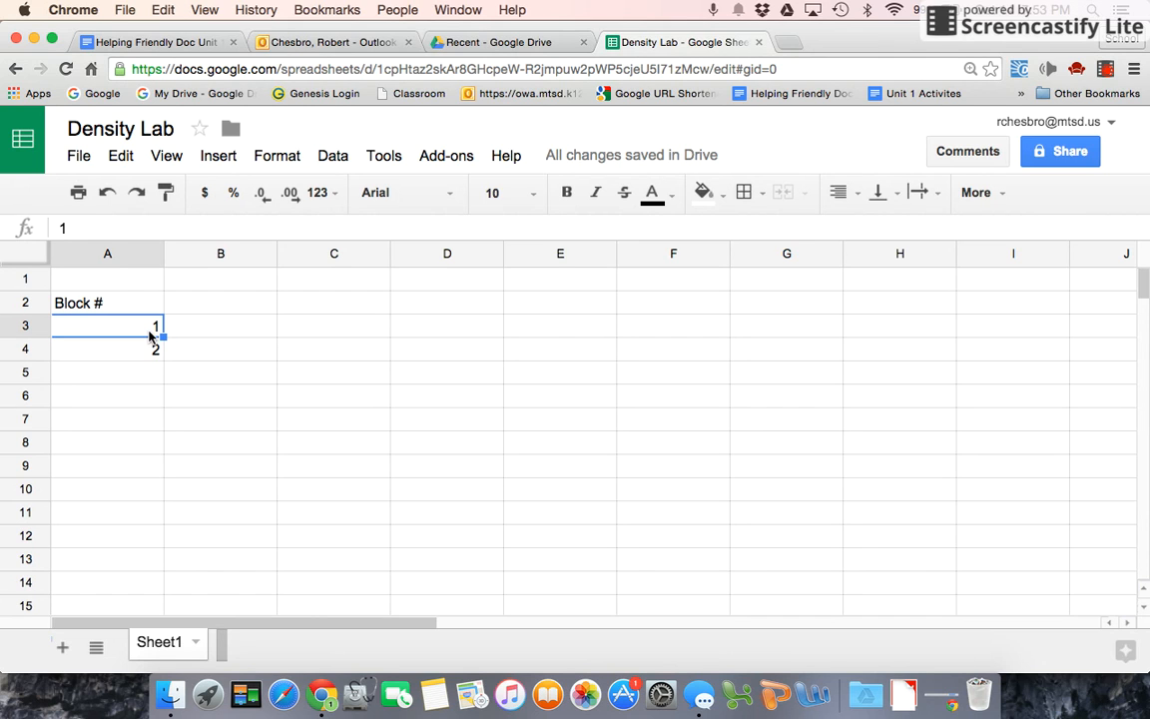
left_click(149, 347)
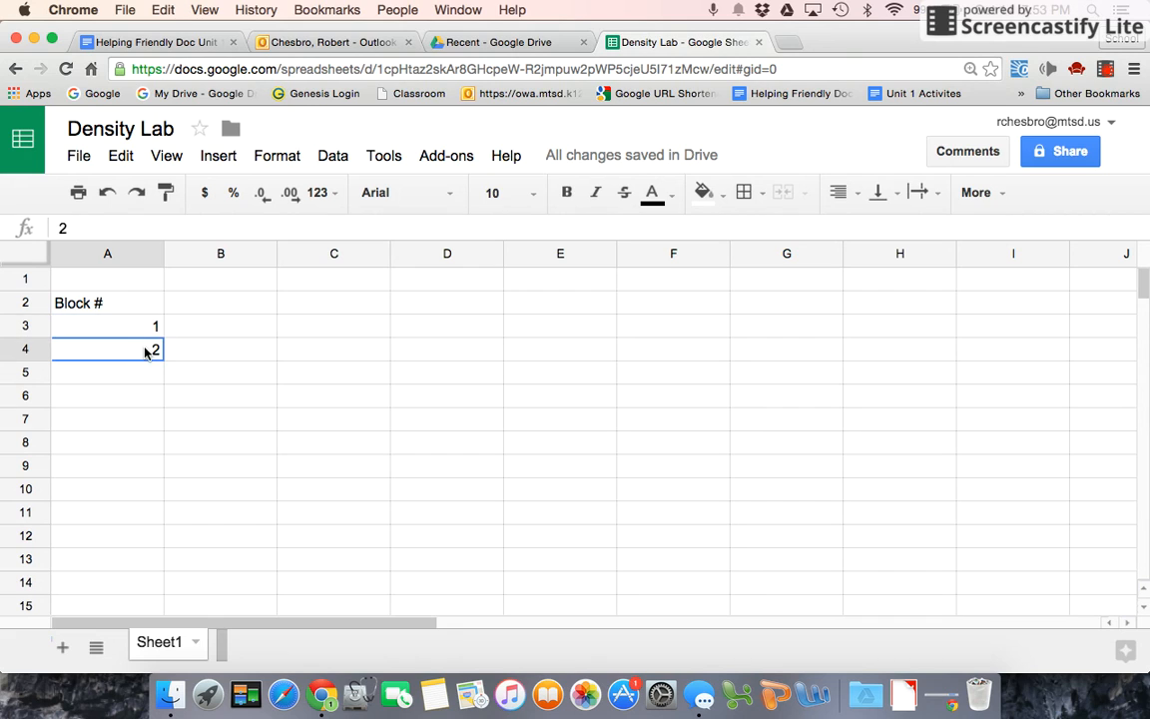
left_click_drag(150, 328, 147, 351)
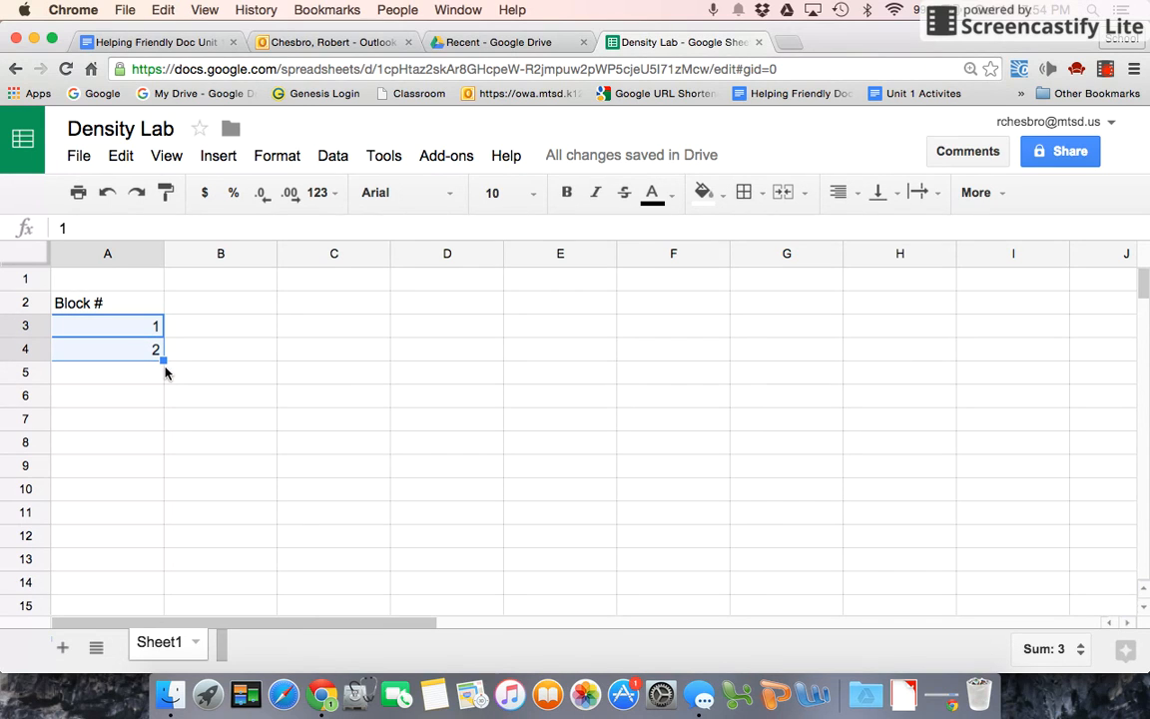
left_click_drag(163, 360, 155, 428)
left_click(232, 429)
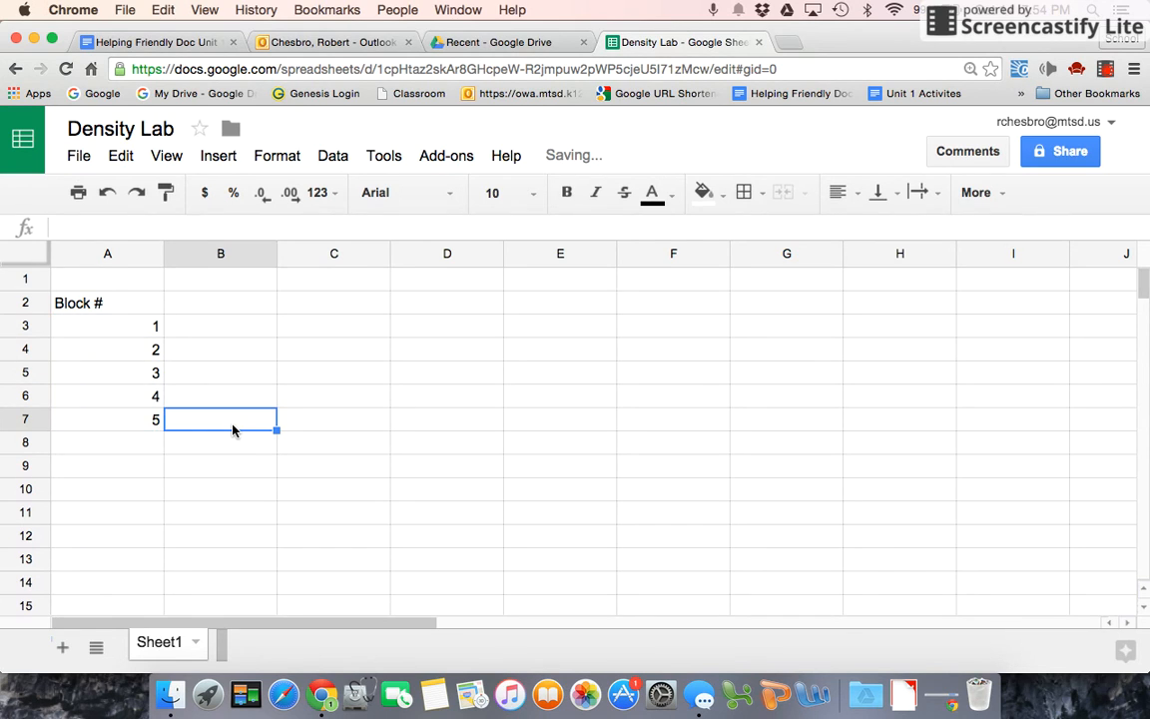
Step: Clear the block numbers in A3:A7 and enter 2 in A3 and 4 in A4
left_click_drag(138, 326, 137, 427)
key("Delete")
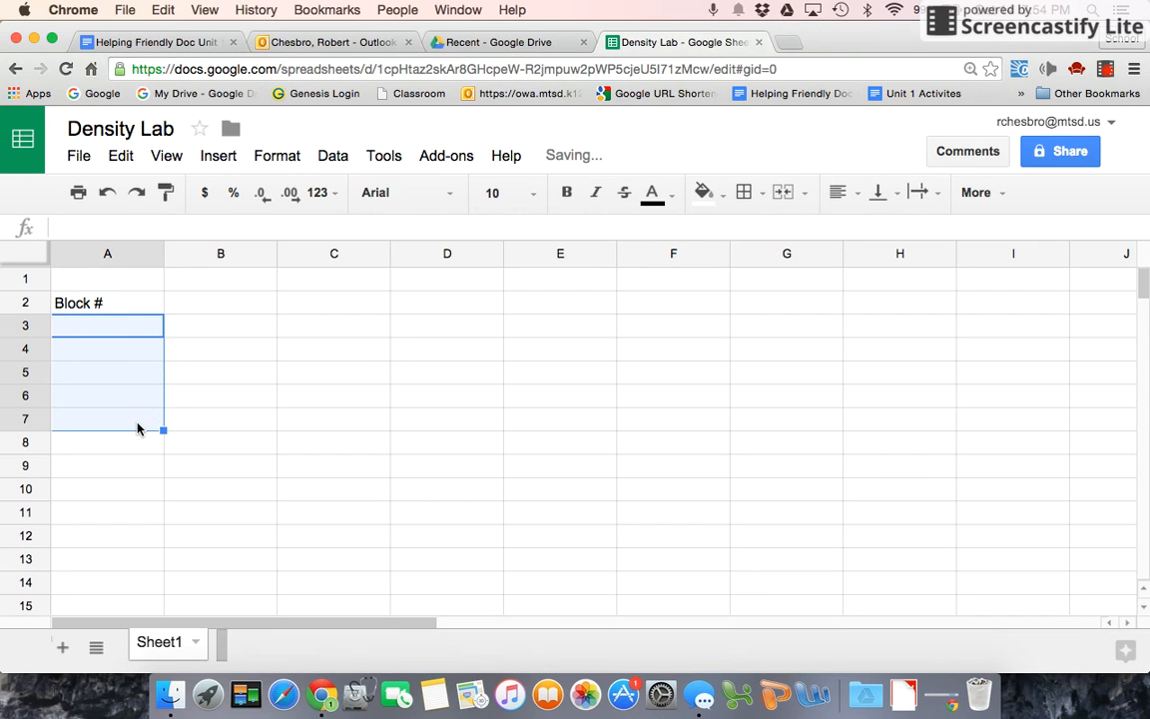
left_click(122, 332)
type("2")
key("Return")
type("4")
key("Return")
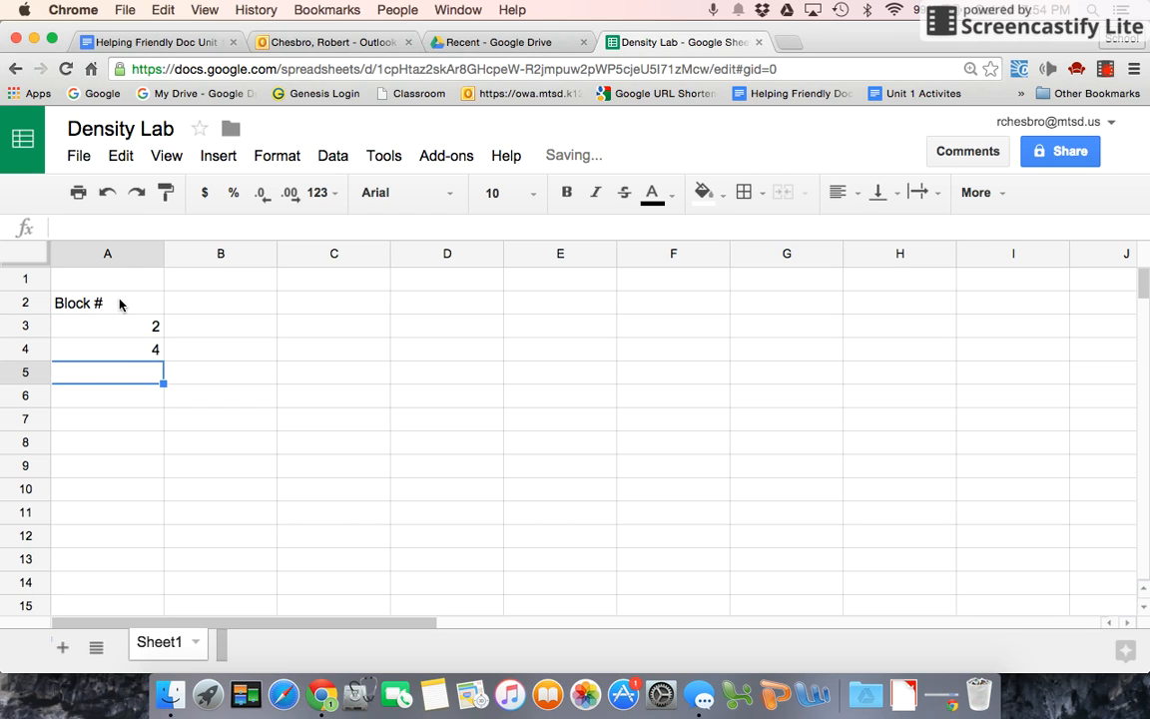
Step: Try extending the 2, 4 pattern down to A8, and undo the fill and the entry in A4
left_click_drag(125, 326, 154, 453)
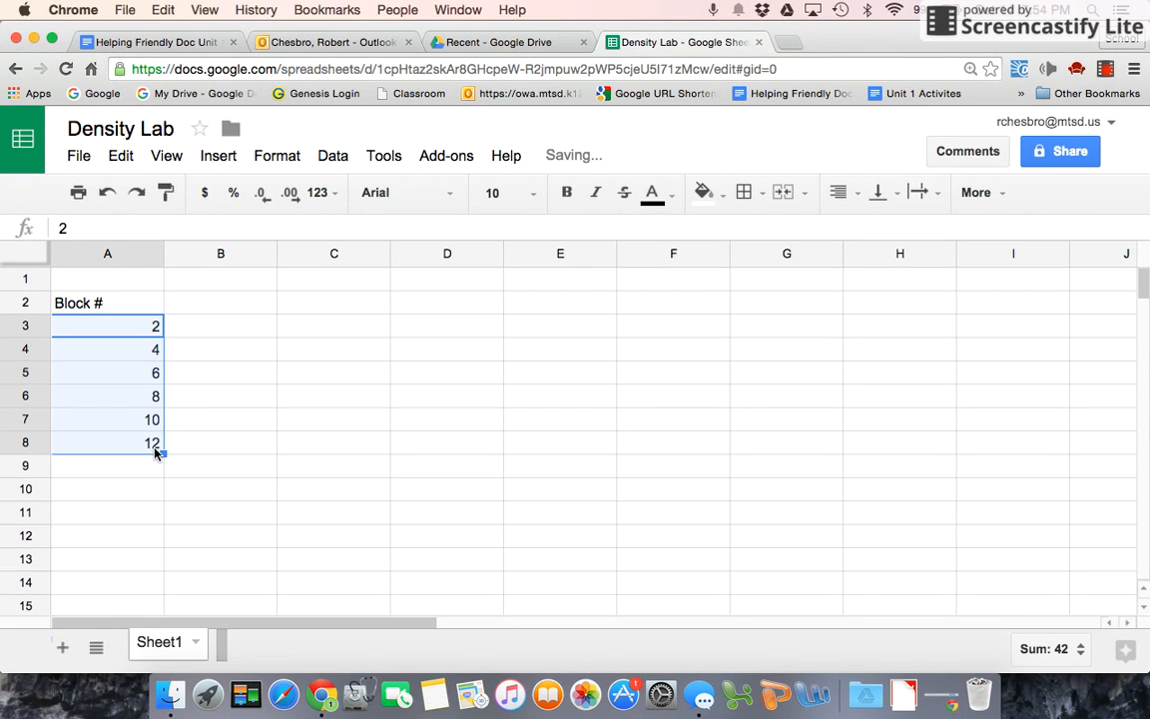
key("super+z")
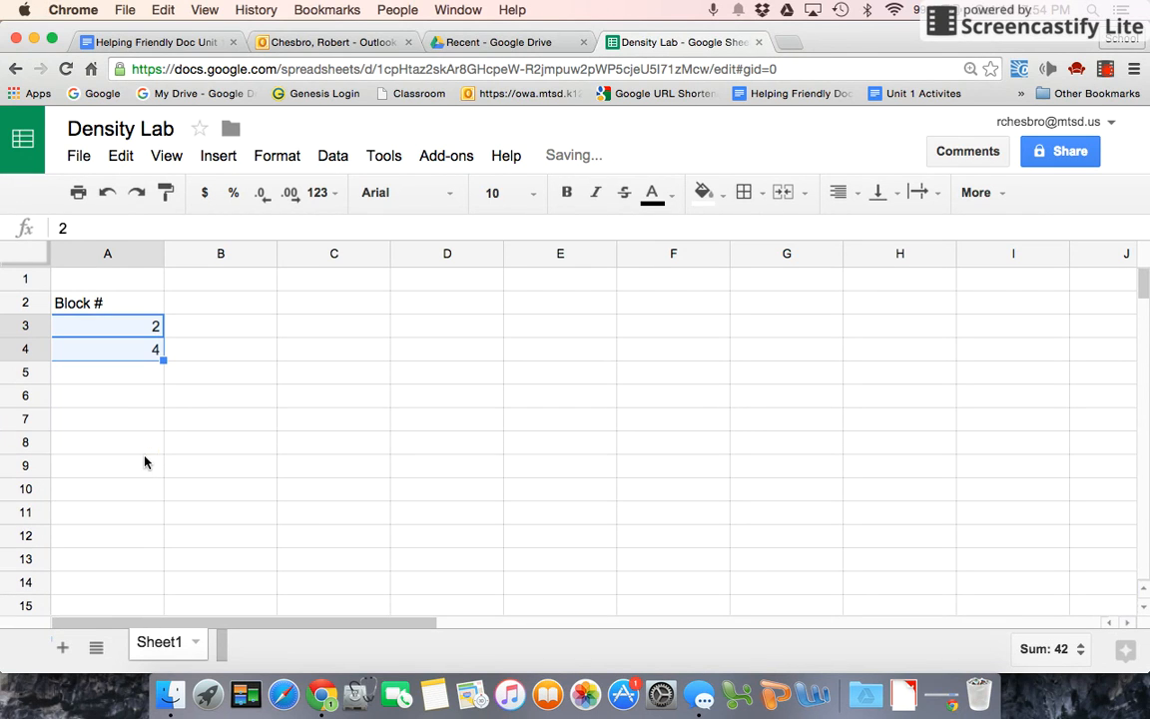
key("super+z")
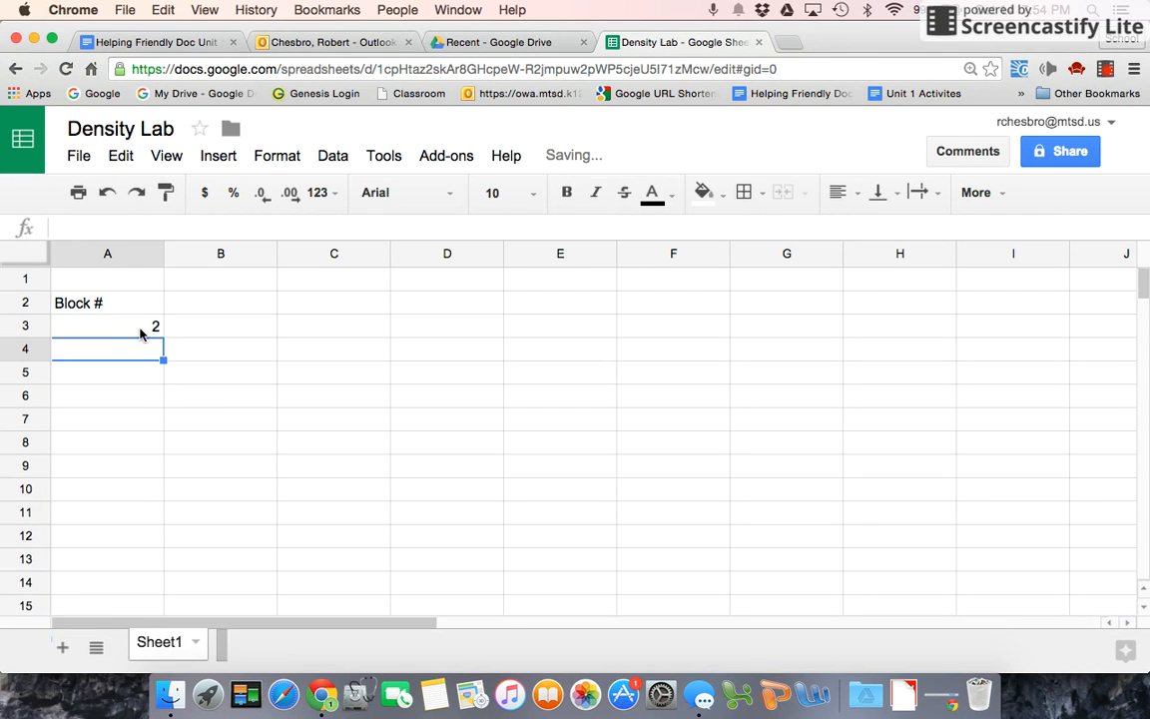
Step: Enter 1 in A3 and 2 in A4, and extend the series down to 5 in A7
left_click(140, 335)
type("1")
key("Tab")
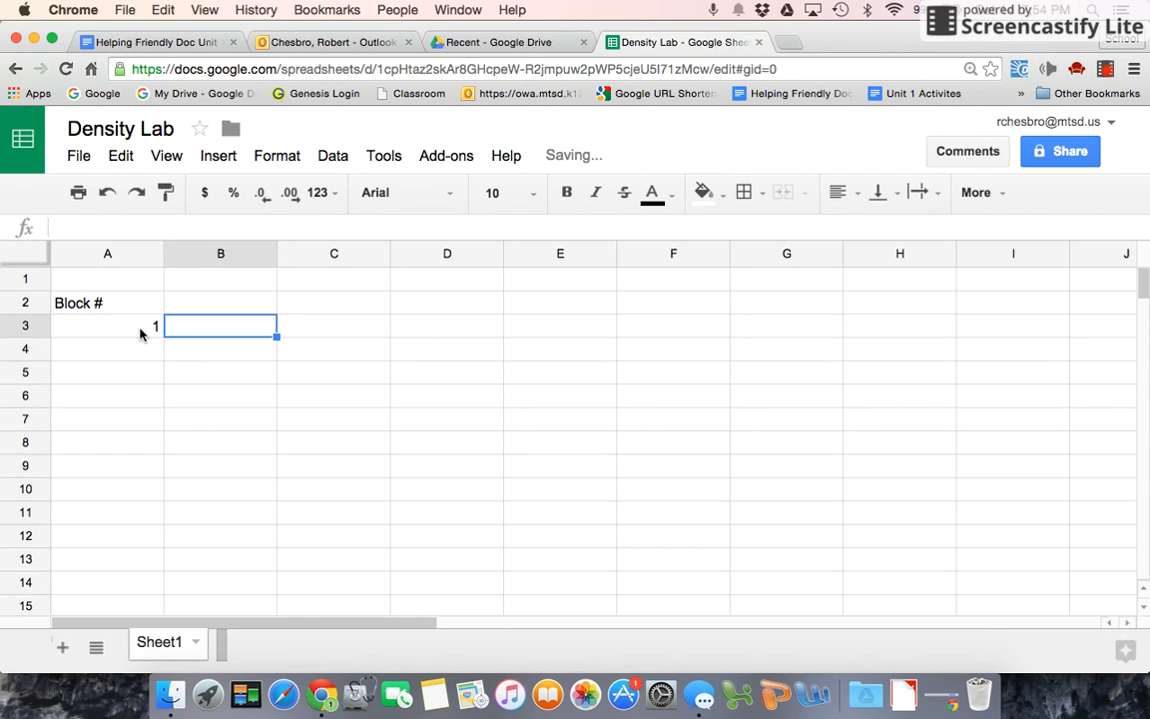
left_click(135, 351)
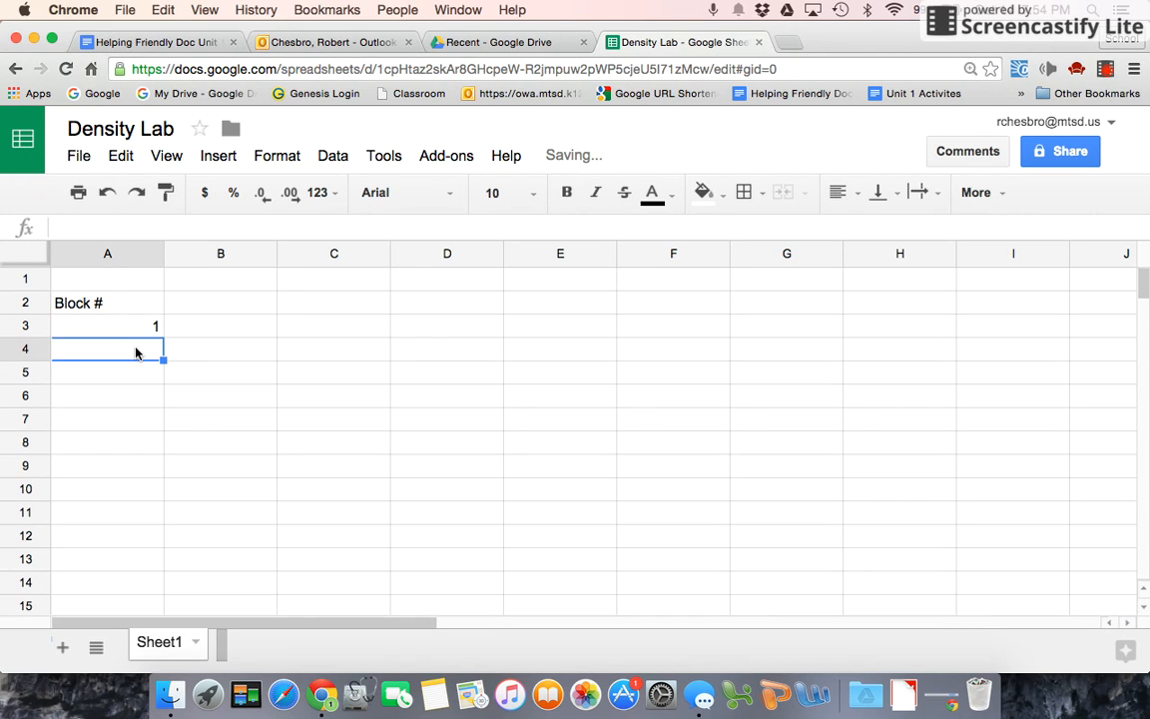
type("2")
left_click_drag(141, 326, 141, 350)
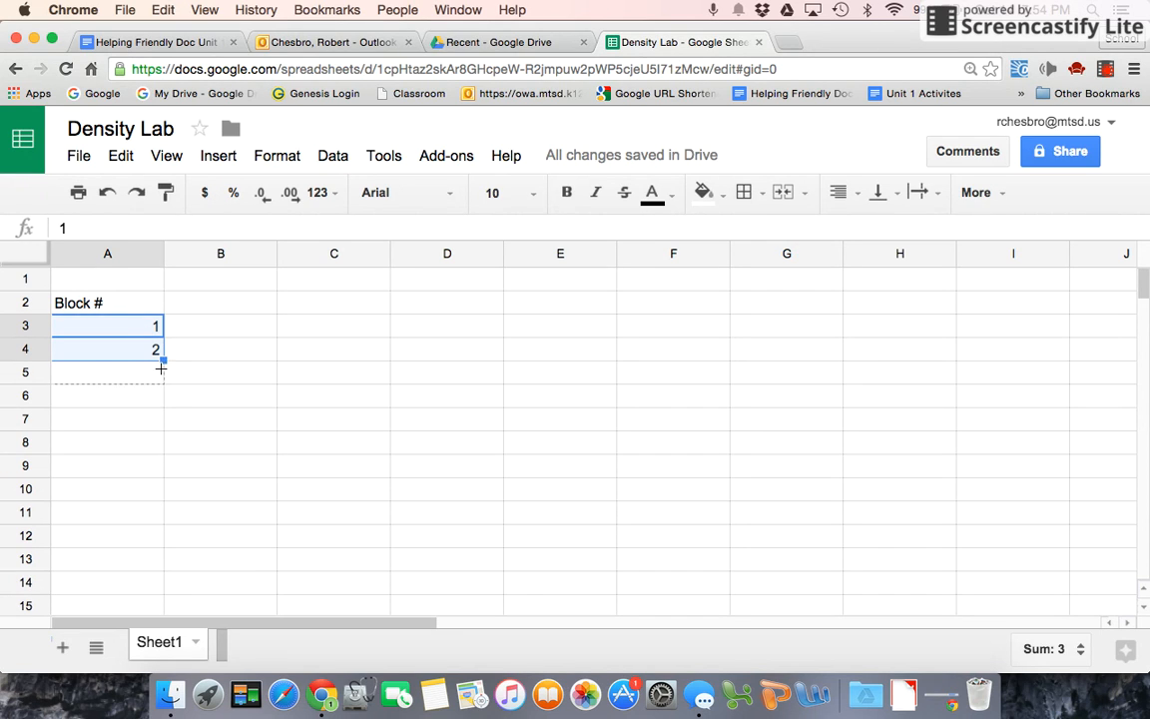
left_click_drag(160, 369, 159, 428)
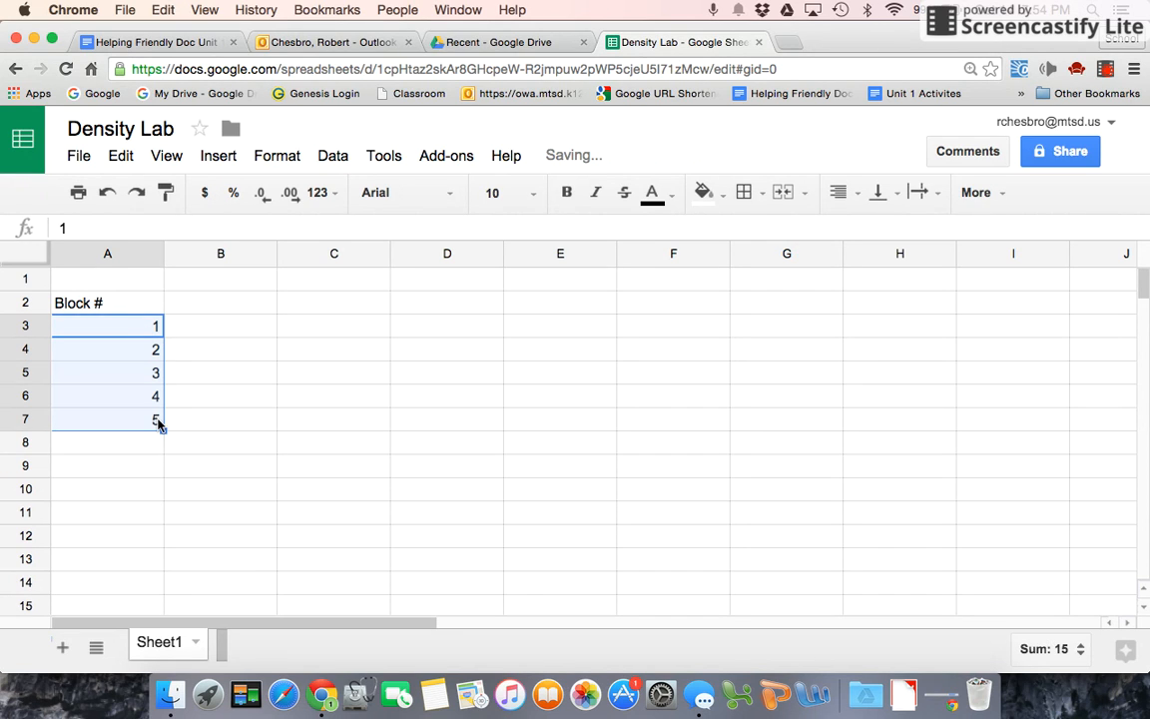
Step: Add the column headers Mass (g), X (cm), Y (cm) and Z (cm) in B2 through E2
left_click(233, 306)
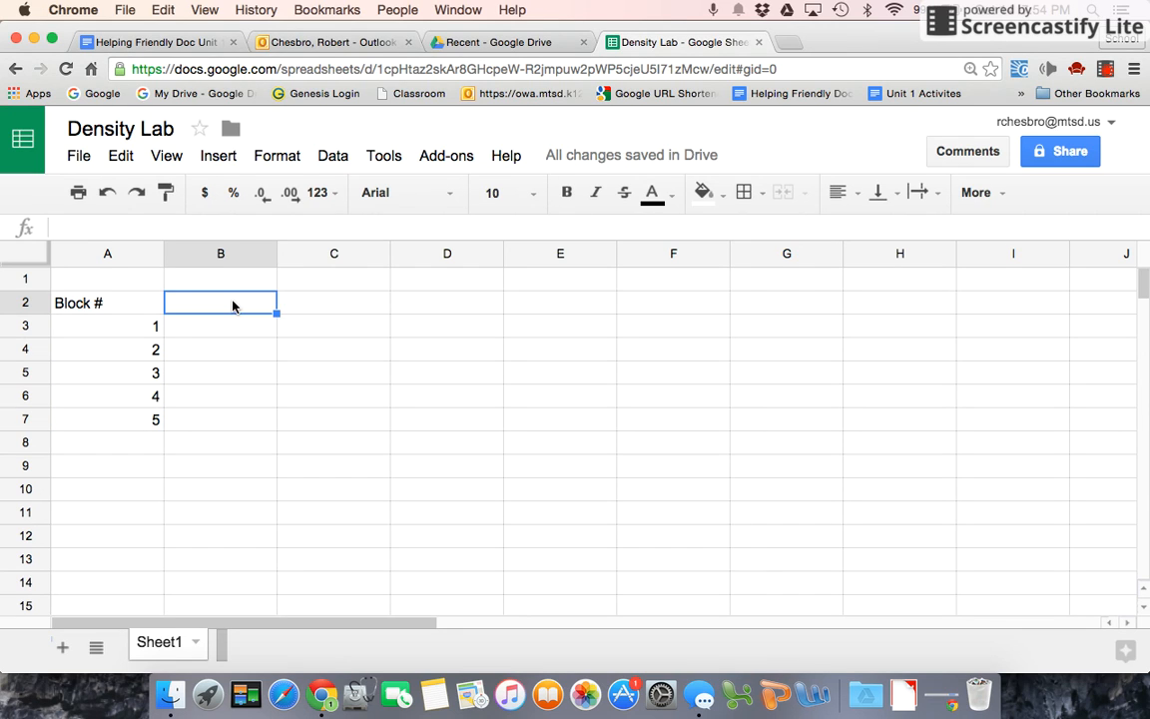
type("Mass (g)")
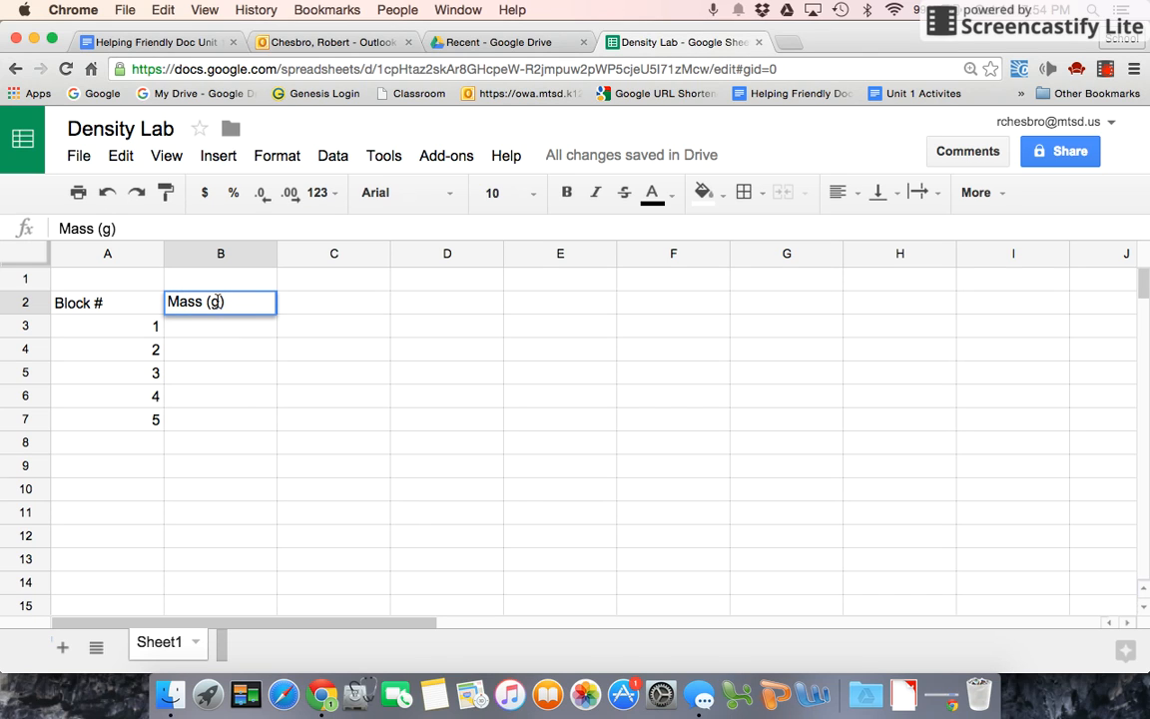
left_click(337, 307)
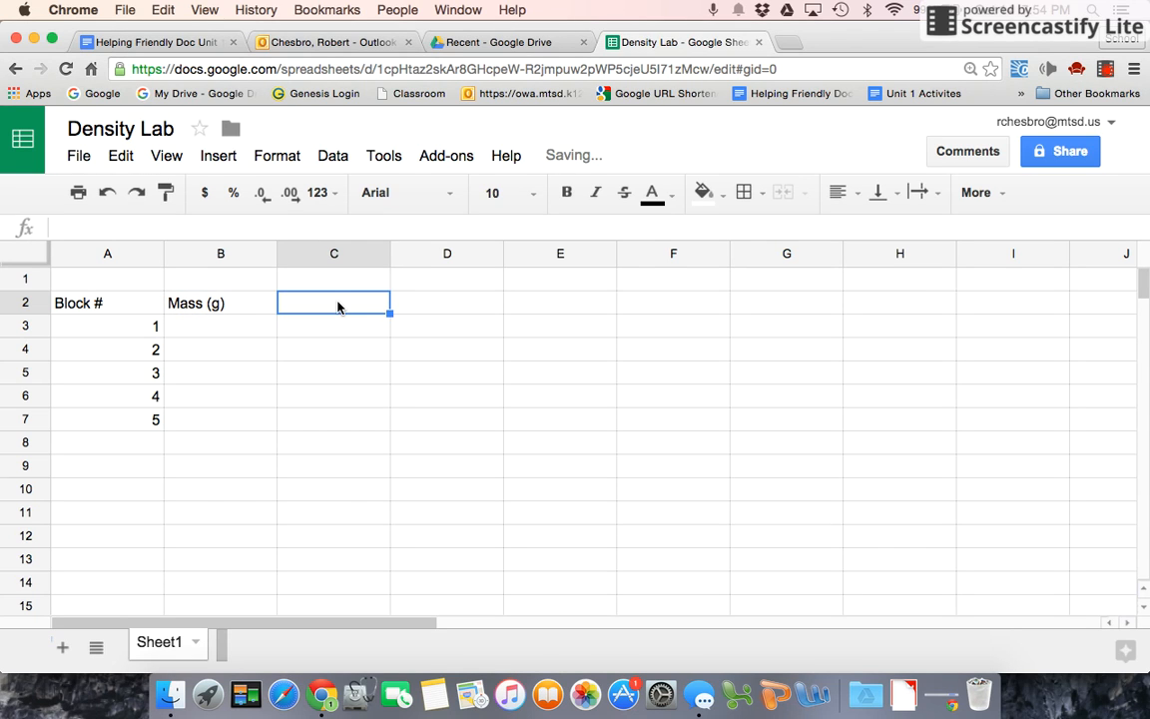
type("X")
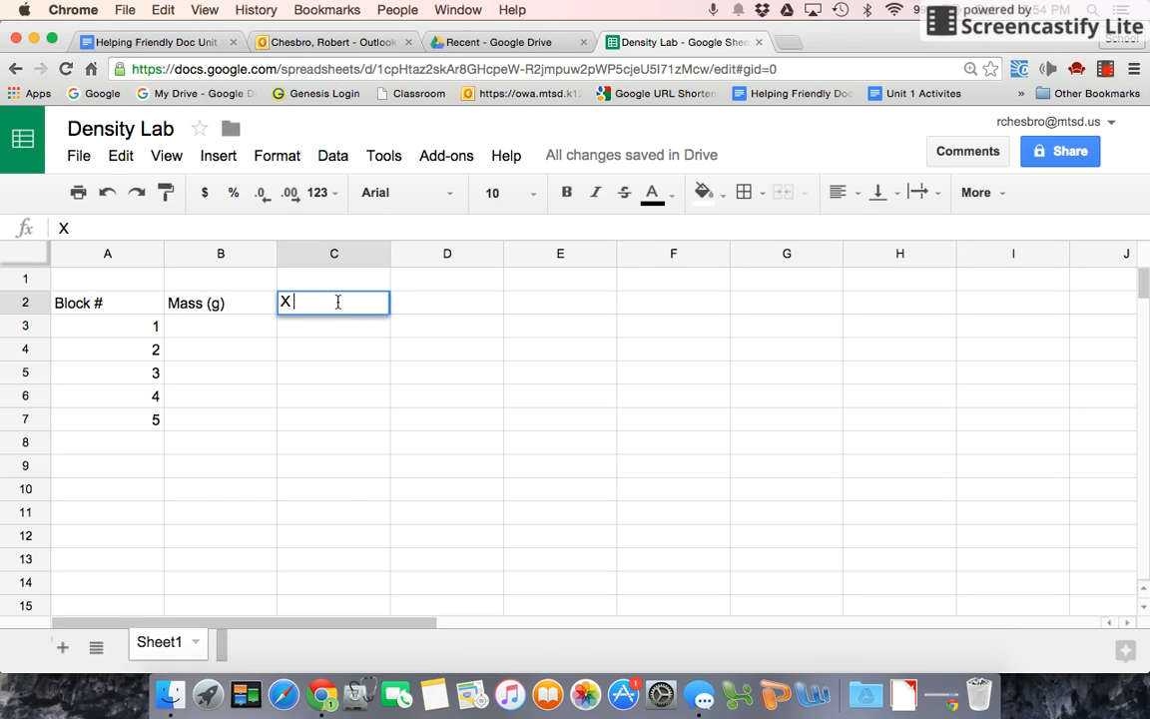
type(" (cm)")
key("Tab")
type("Y (cm)")
key("Tab")
type("Z (cm)")
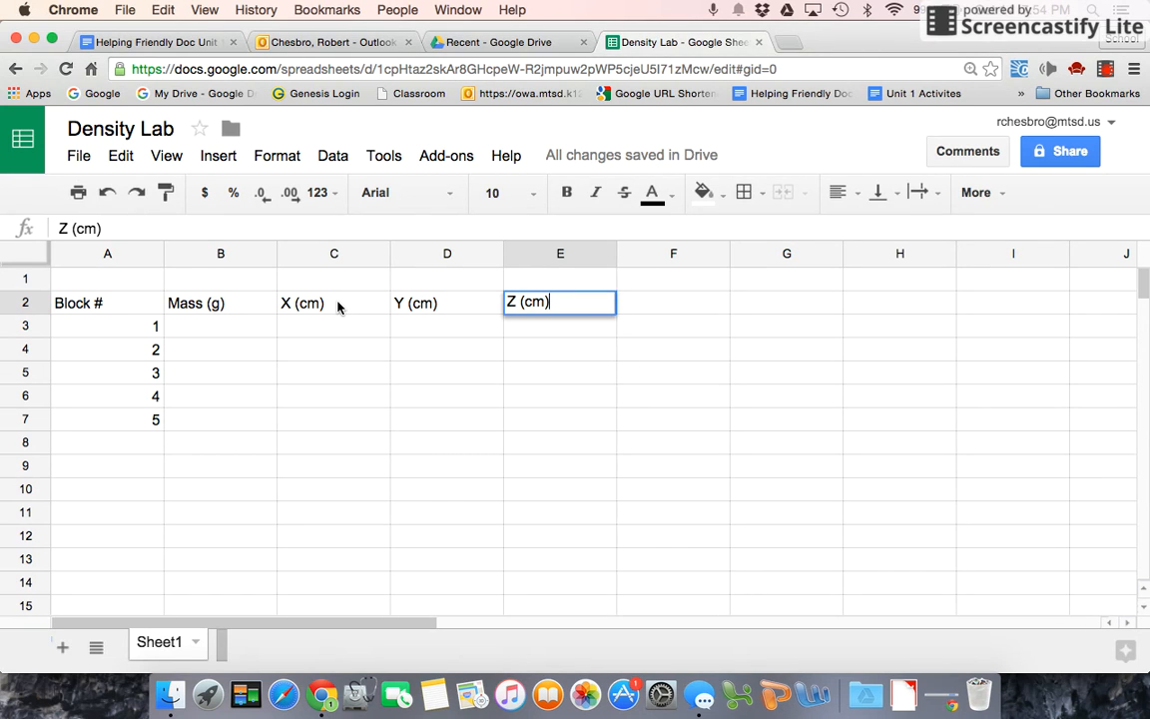
Step: Add the column header Volume (cm^3) in F2
key("Tab")
type("Volu")
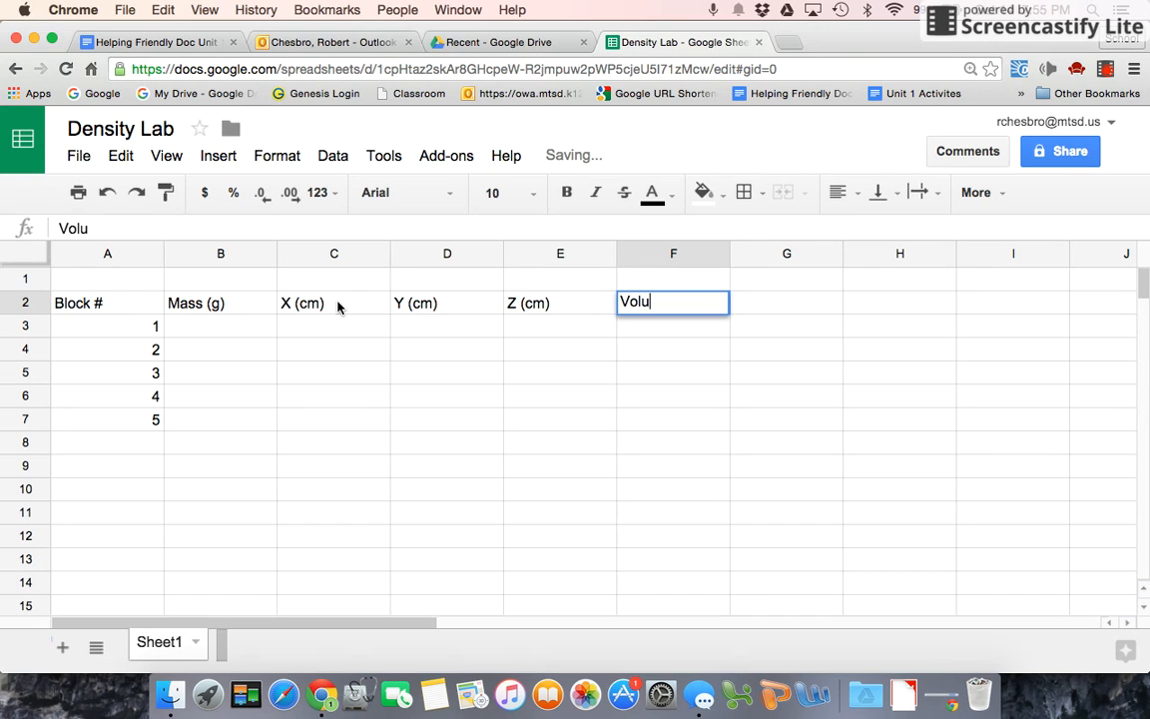
type("me (cm")
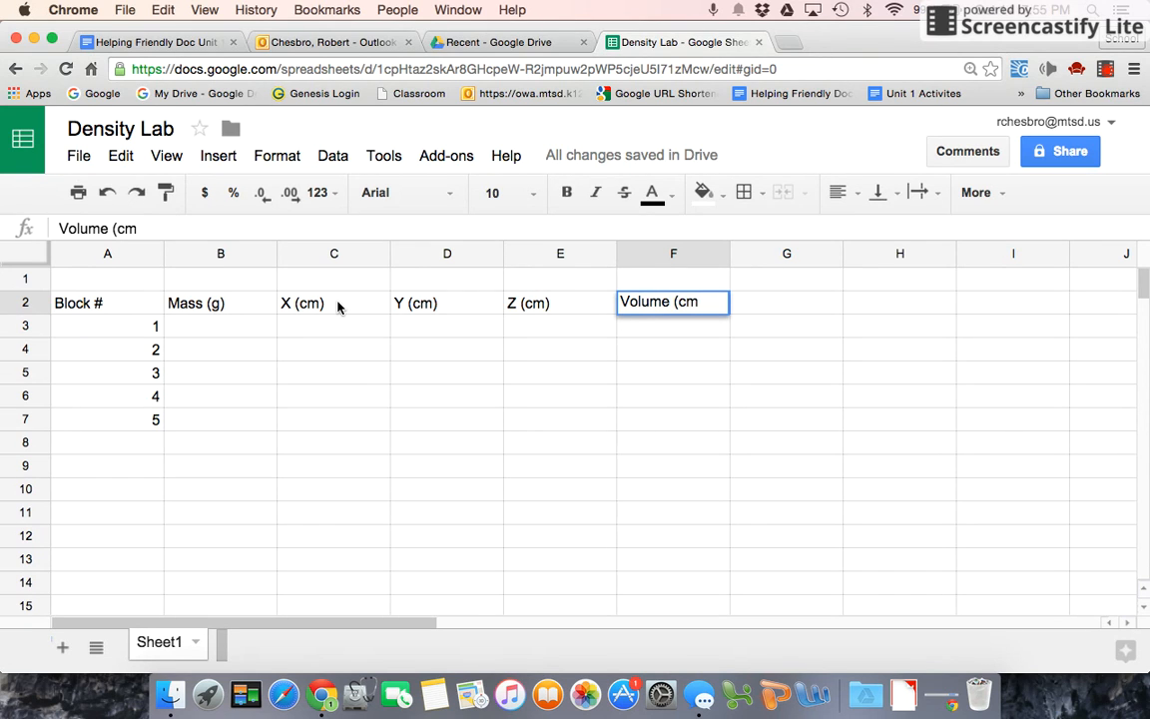
type("^3)")
Step: Set the text color of the Mass (g) header in B2 to red
left_click(232, 305)
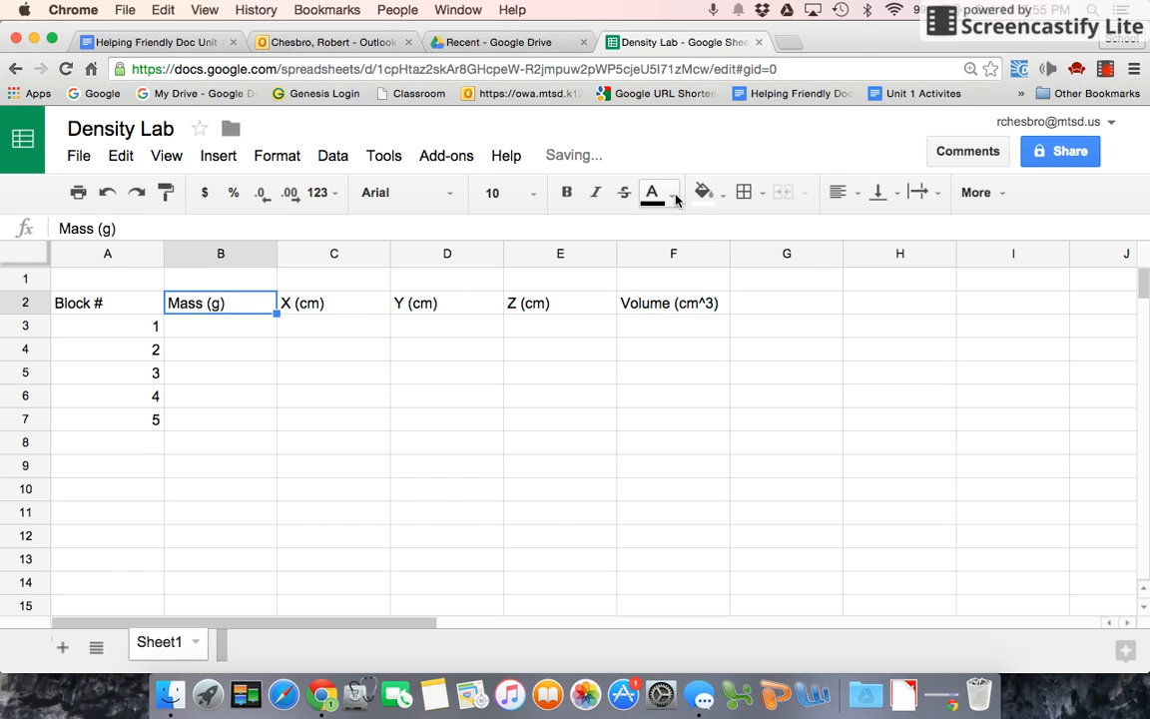
left_click(674, 196)
left_click(683, 289)
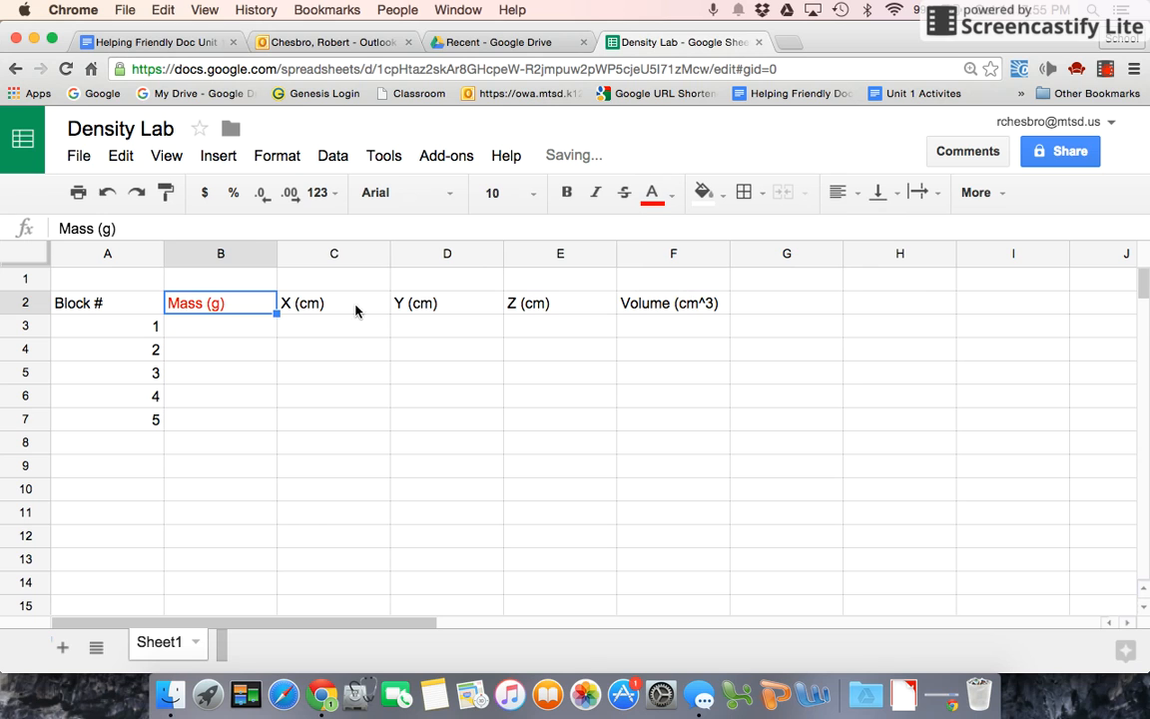
Step: Set the text color of the X (cm), Y (cm), Z (cm) and Volume (cm^3) headers in C2:F2 to blue
left_click(347, 307)
left_click_drag(347, 307, 662, 302)
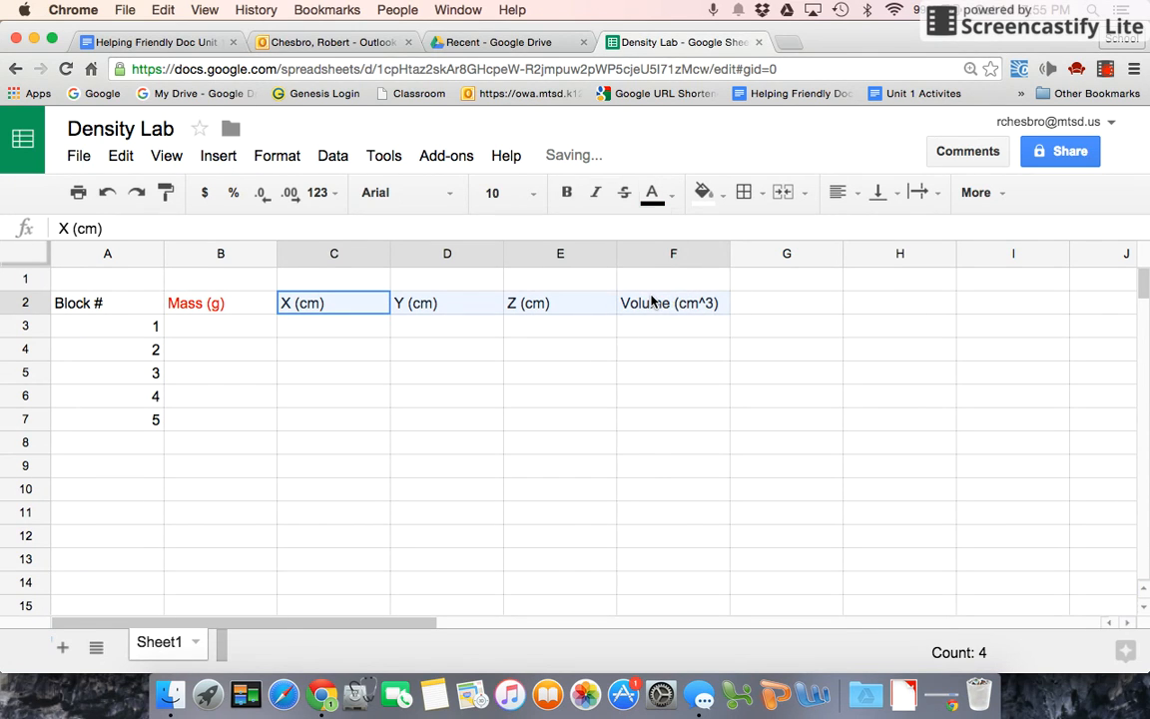
left_click(670, 195)
left_click(801, 289)
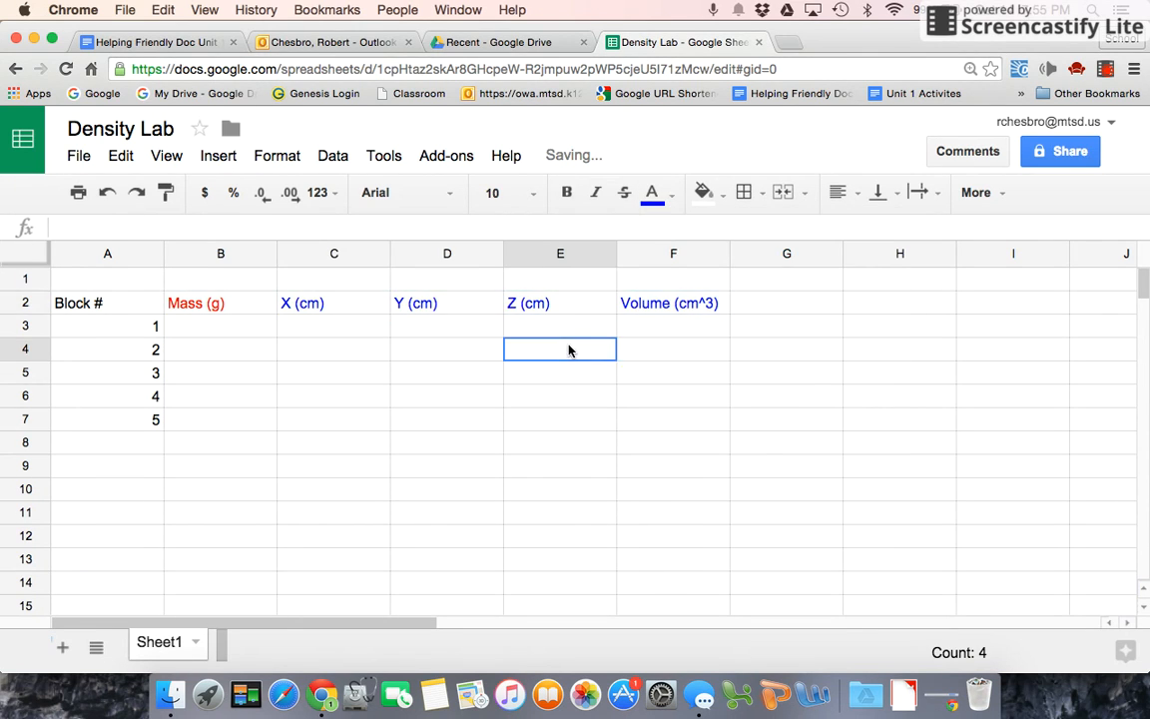
Step: Italicize the X, Y and Z headers in C2:E2, and bold the Mass (g) and Volume (cm^3) headers
left_click_drag(512, 306, 567, 302)
key("super+i")
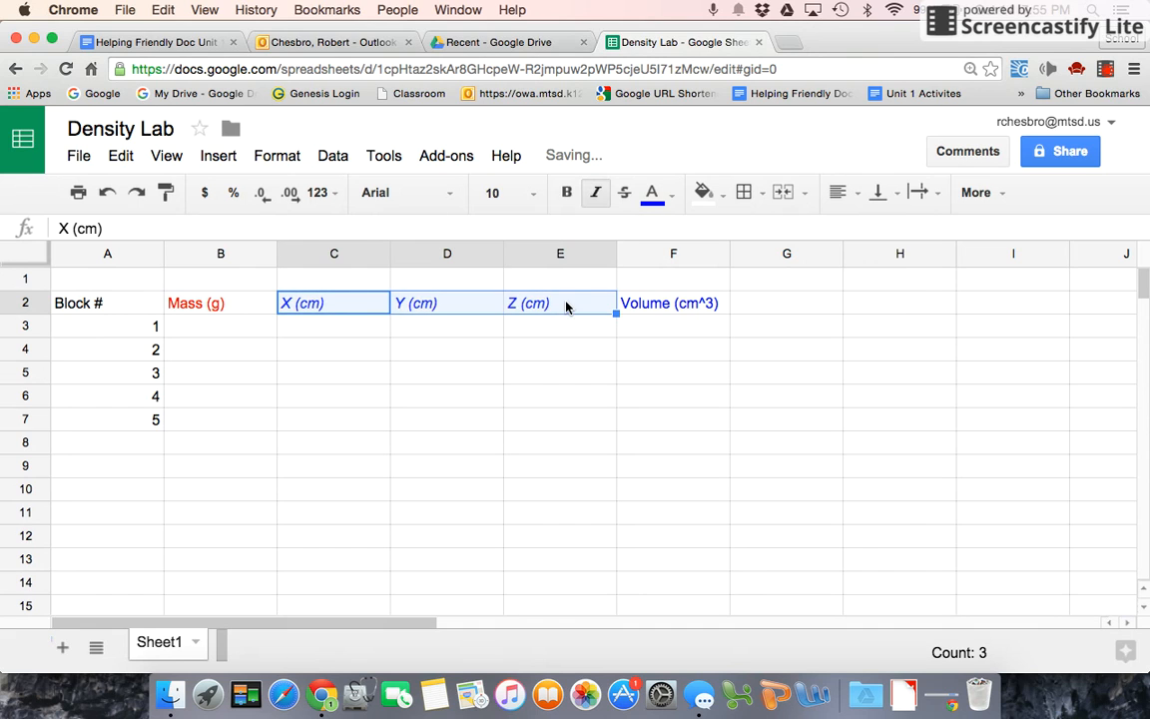
left_click(214, 304)
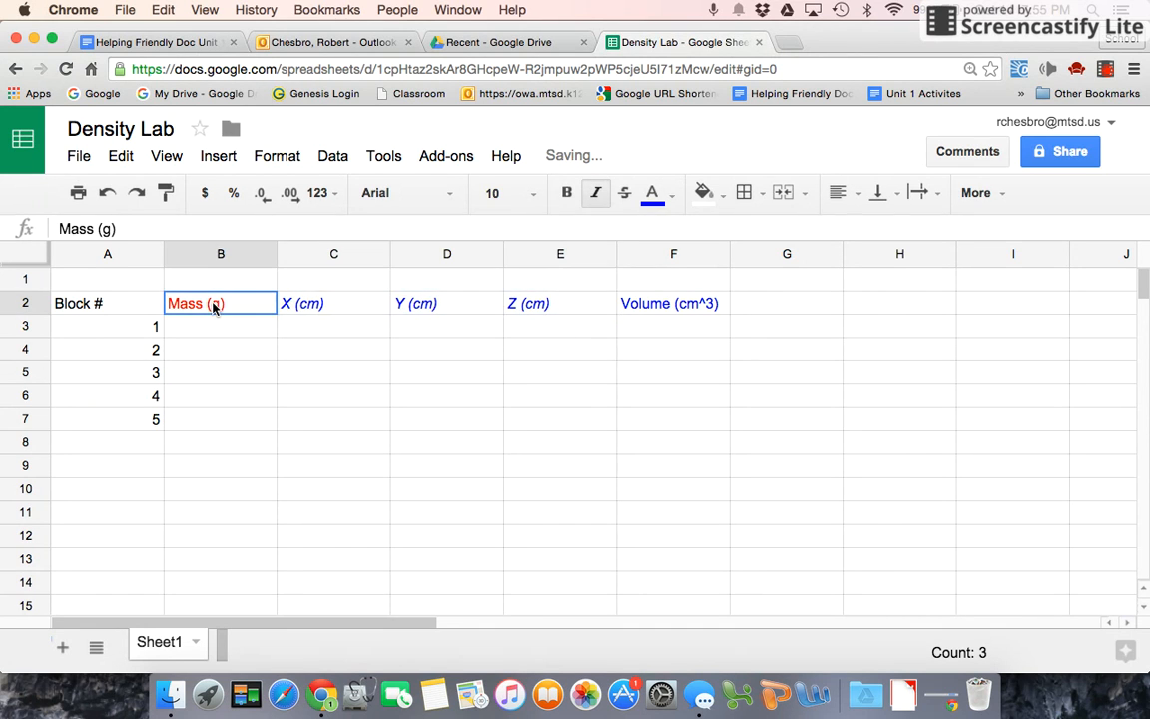
key("super+b")
left_click(660, 305)
key("super+b")
Step: Add the column header Density (g/cm^3) in G2 and widen column G to fit it
left_click(803, 302)
type("D")
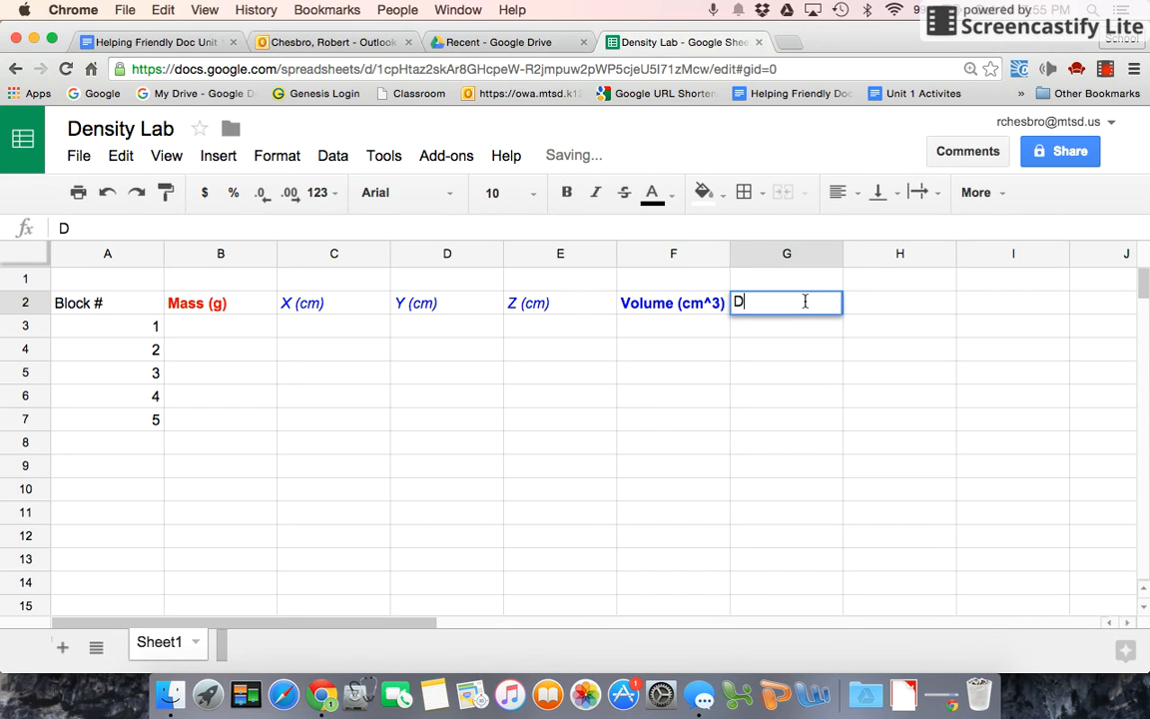
type("ensity (g/cm&")
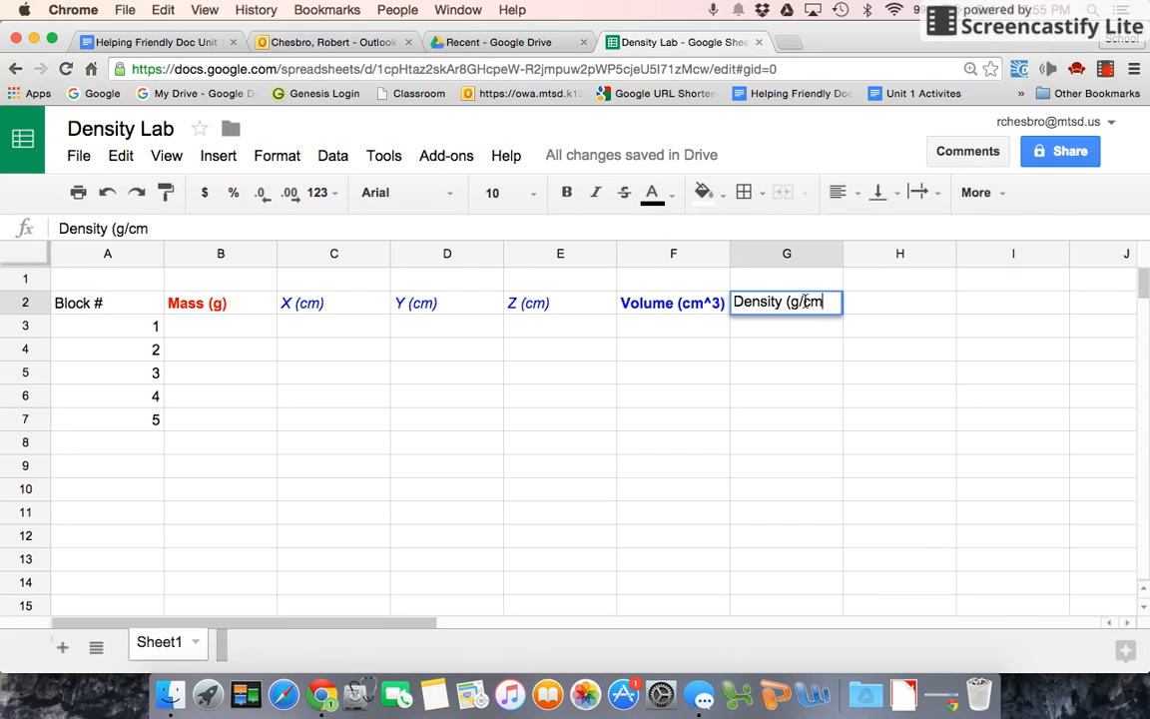
key("BackSpace")
type("^3)")
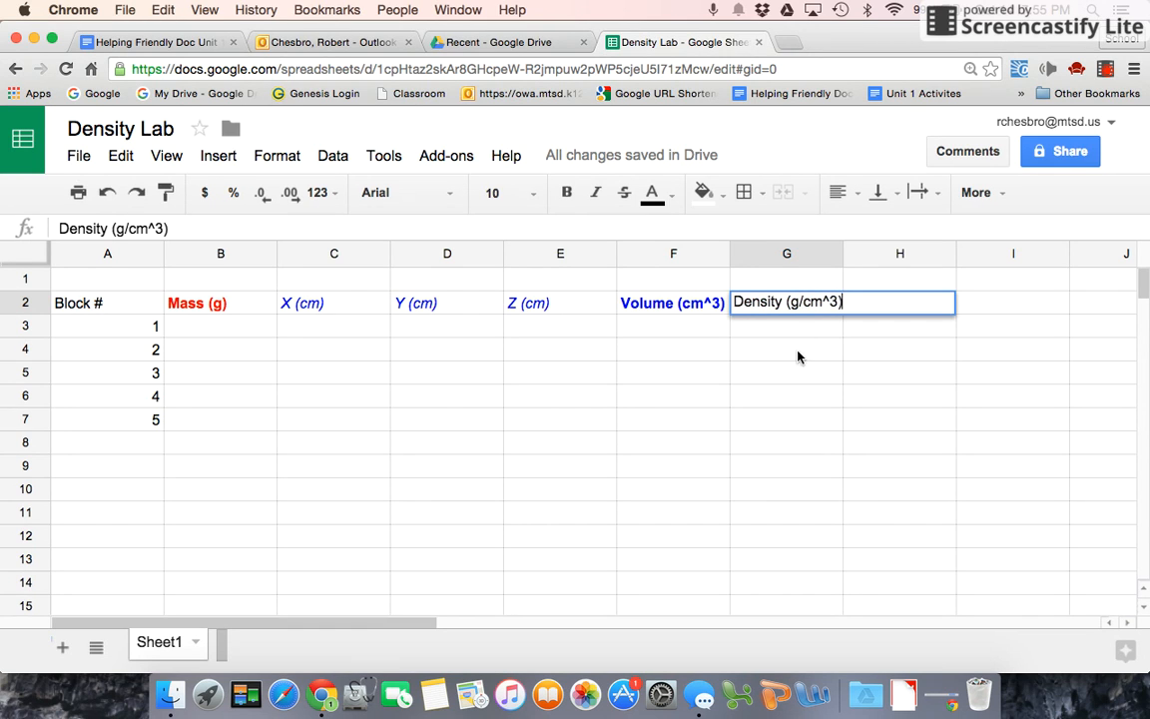
key("Return")
left_click_drag(843, 256, 874, 256)
Step: Make the Density (g/cm^3) header in G2 bold with purple text
left_click(782, 302)
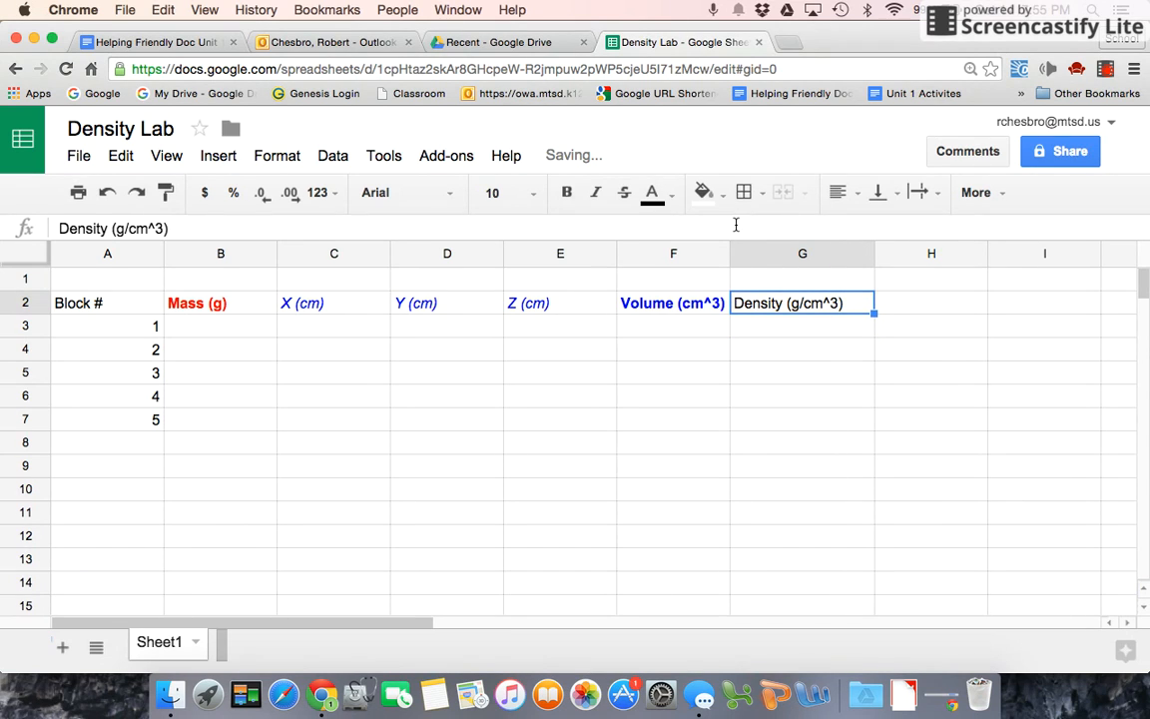
key("ctrl+b")
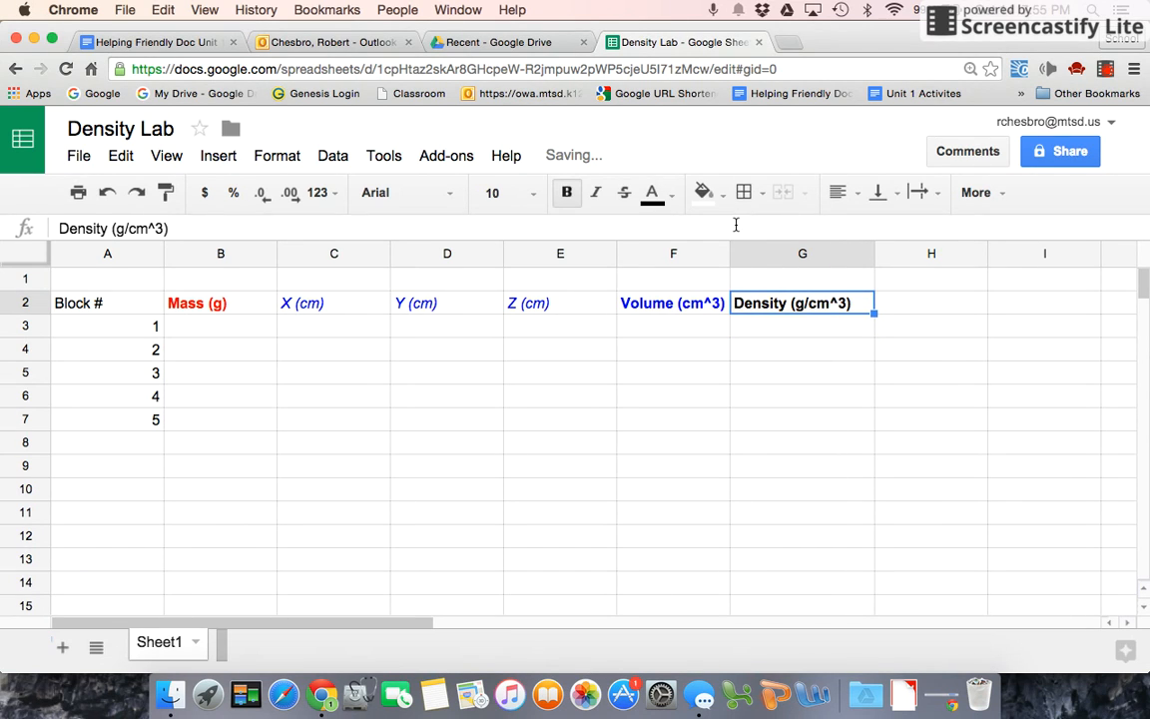
left_click(673, 197)
left_click(821, 289)
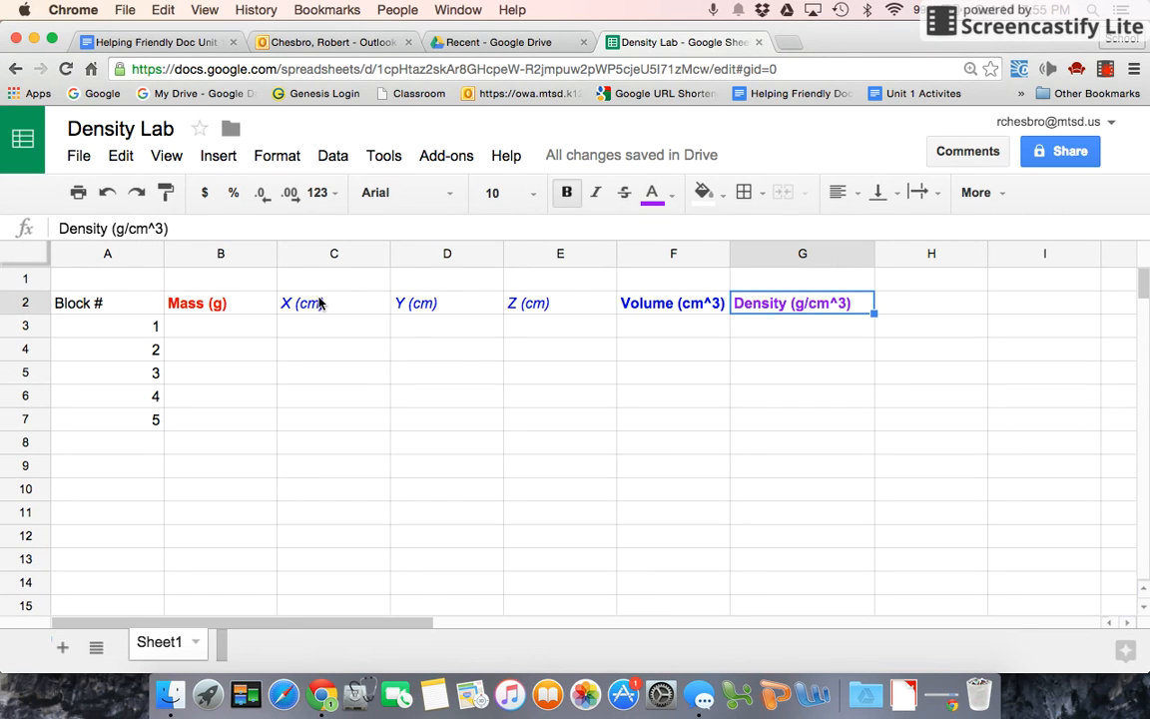
Step: Center the contents of the whole table range A1:G7 horizontally
left_click_drag(778, 422, 57, 282)
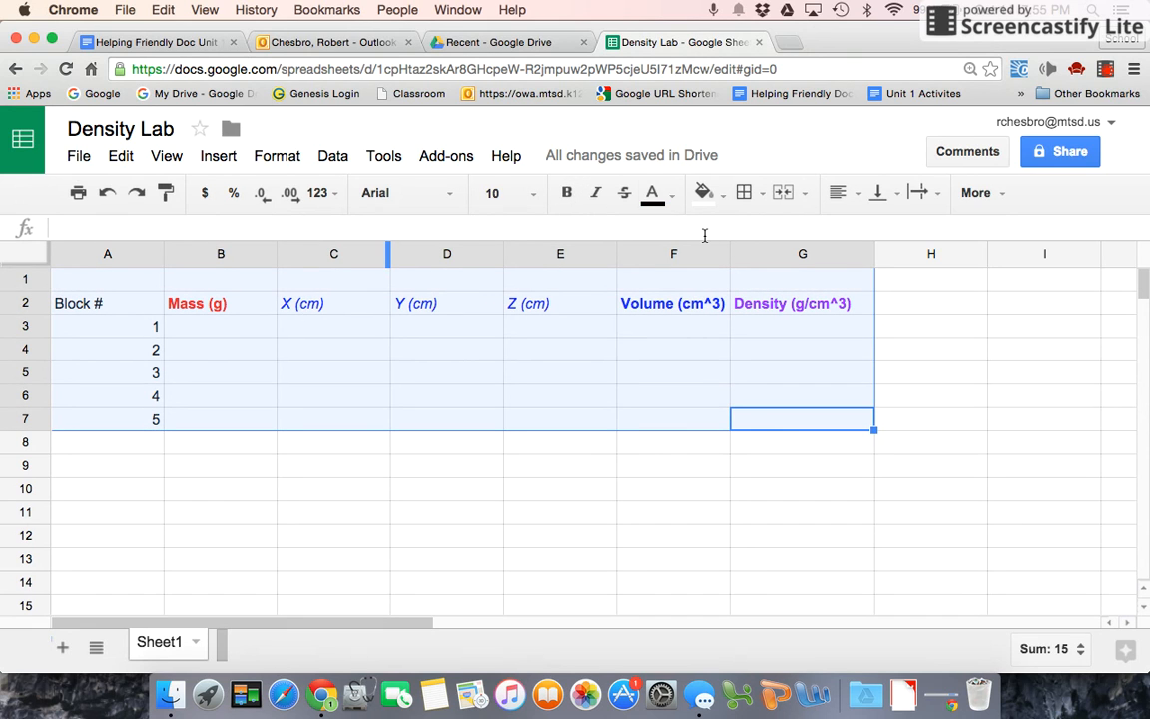
left_click(856, 193)
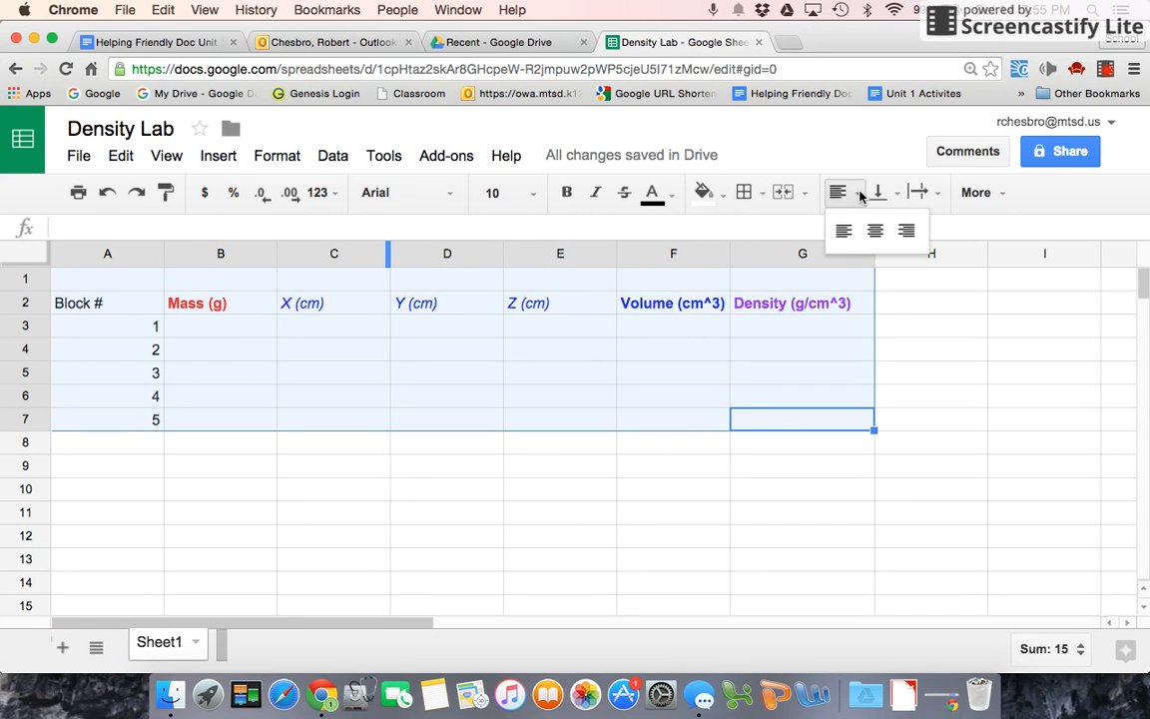
left_click(875, 231)
left_click(593, 455)
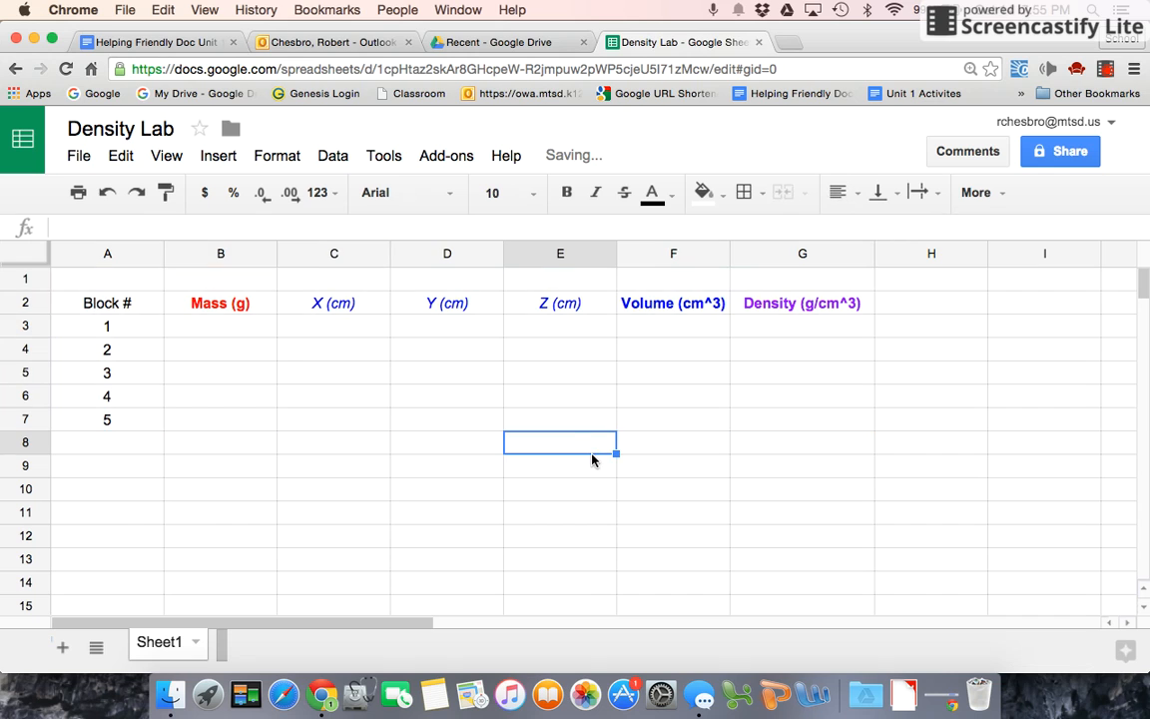
Step: Enter the block masses 7.5, 22.8, 1.1, 6.4 and 100.3 in B3 through B7
left_click(229, 334)
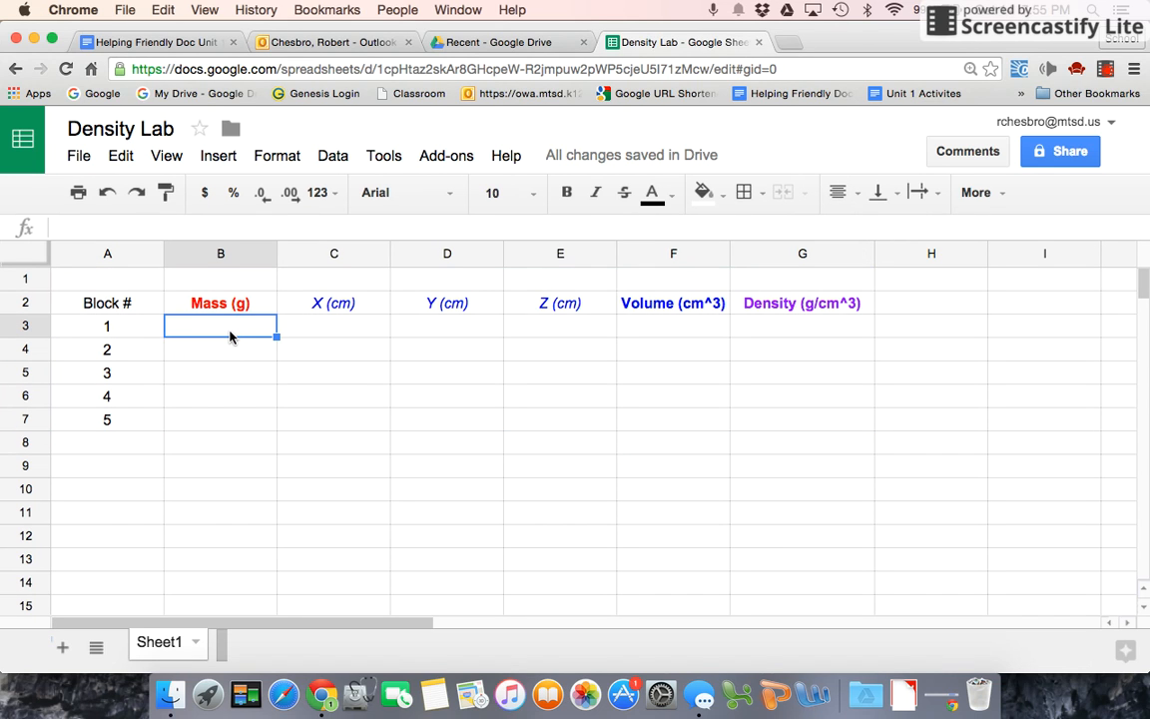
type("7.5")
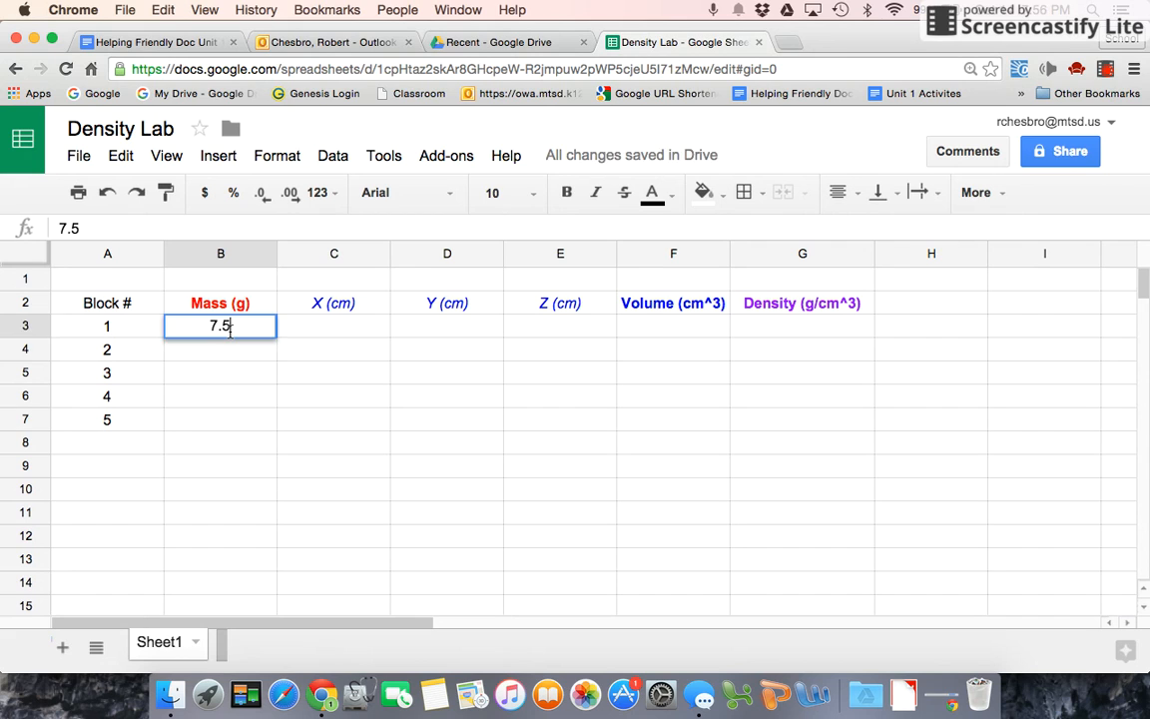
key("Return")
type("22.8")
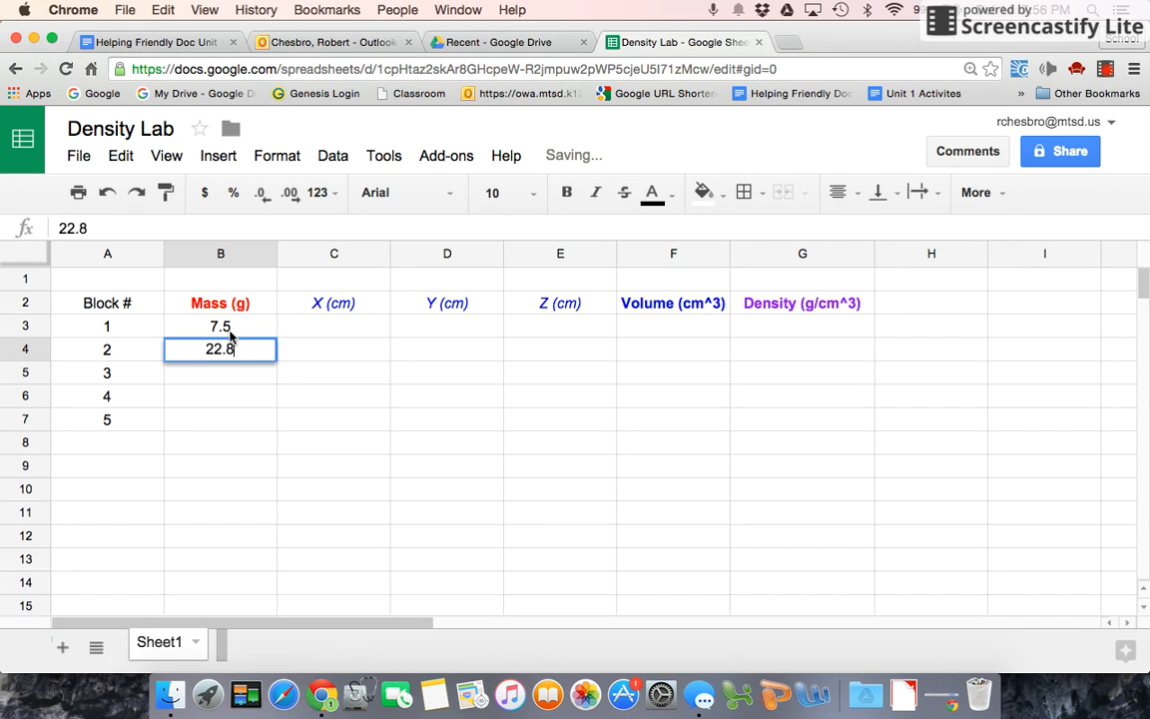
key("Return")
type("1.1")
key("Return")
type("6.4")
key("Return")
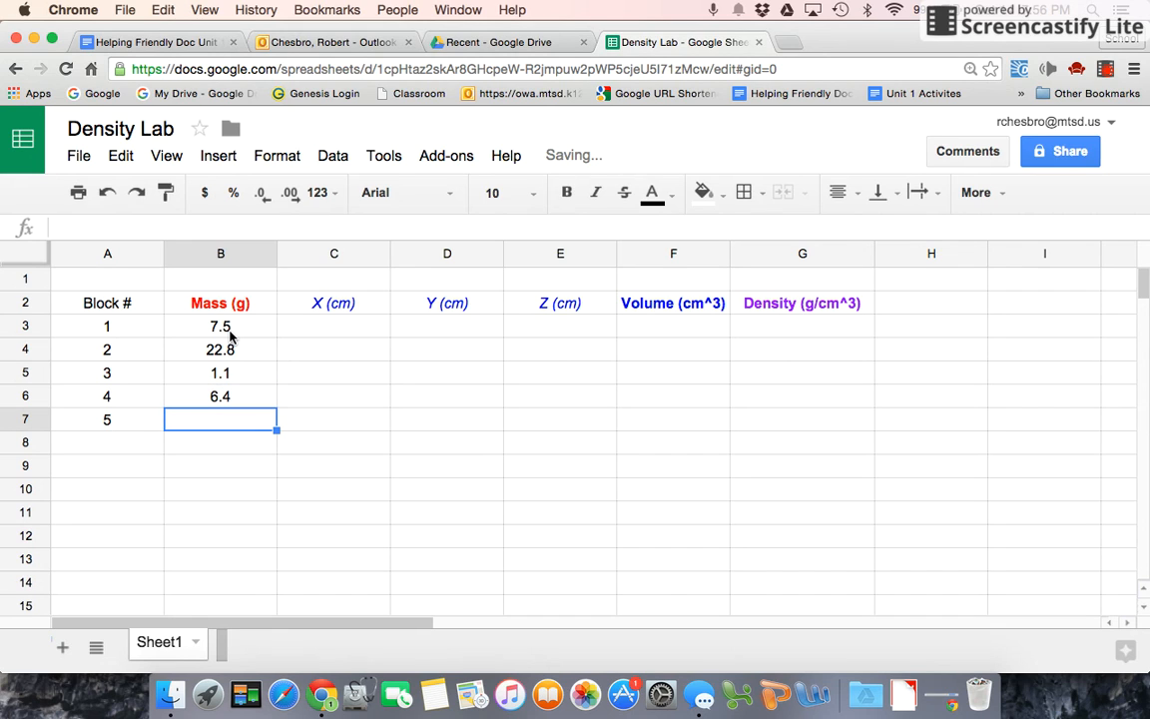
type("100.3")
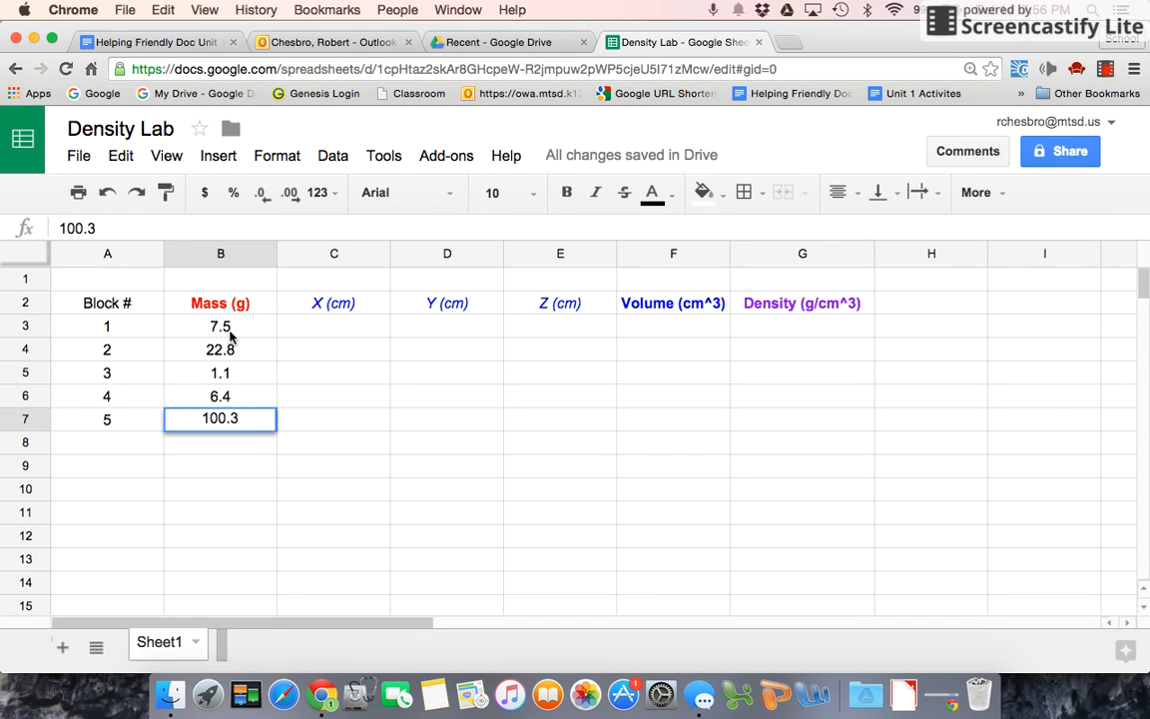
Step: Enter the block 1 dimensions 2.2, 4.3 and 79.2 in C3 through E3
left_click(333, 331)
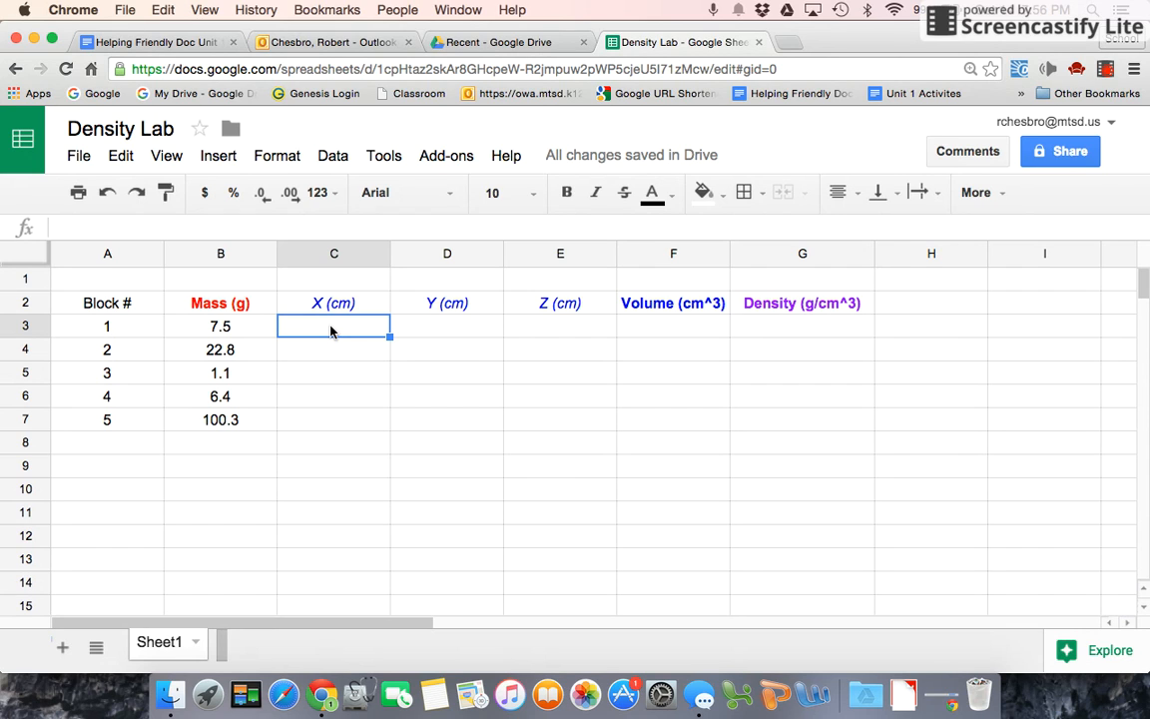
type("2.2")
key("Tab")
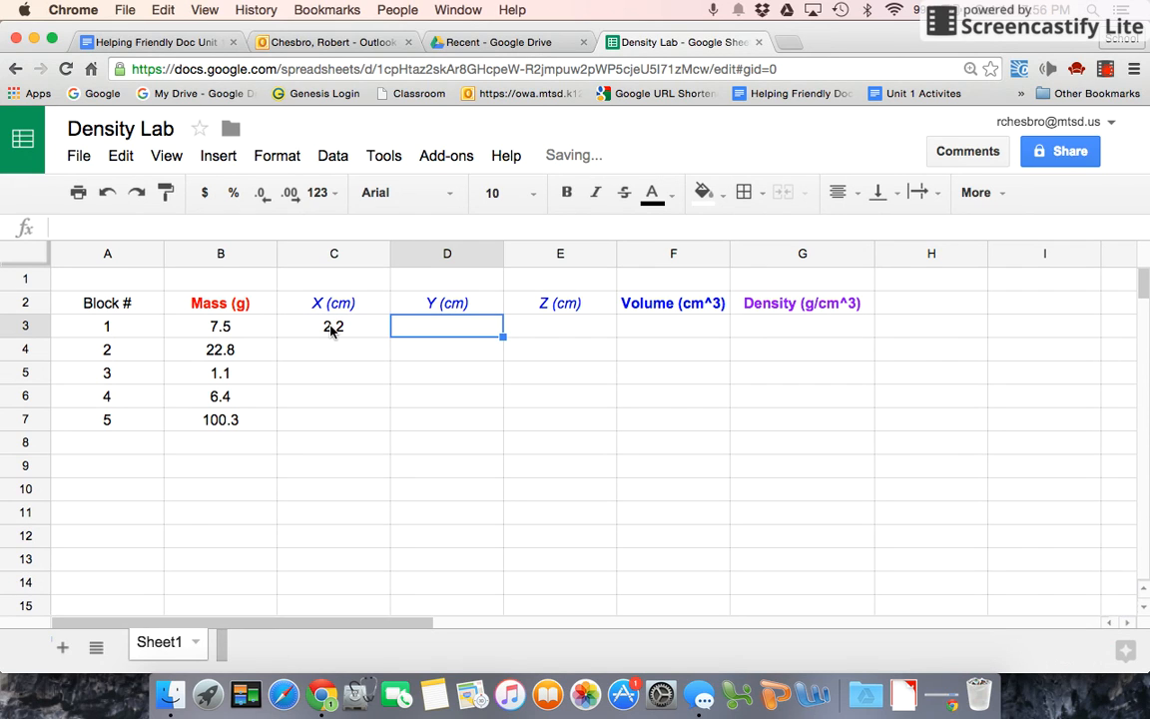
type("4.3")
key("Tab")
type("7")
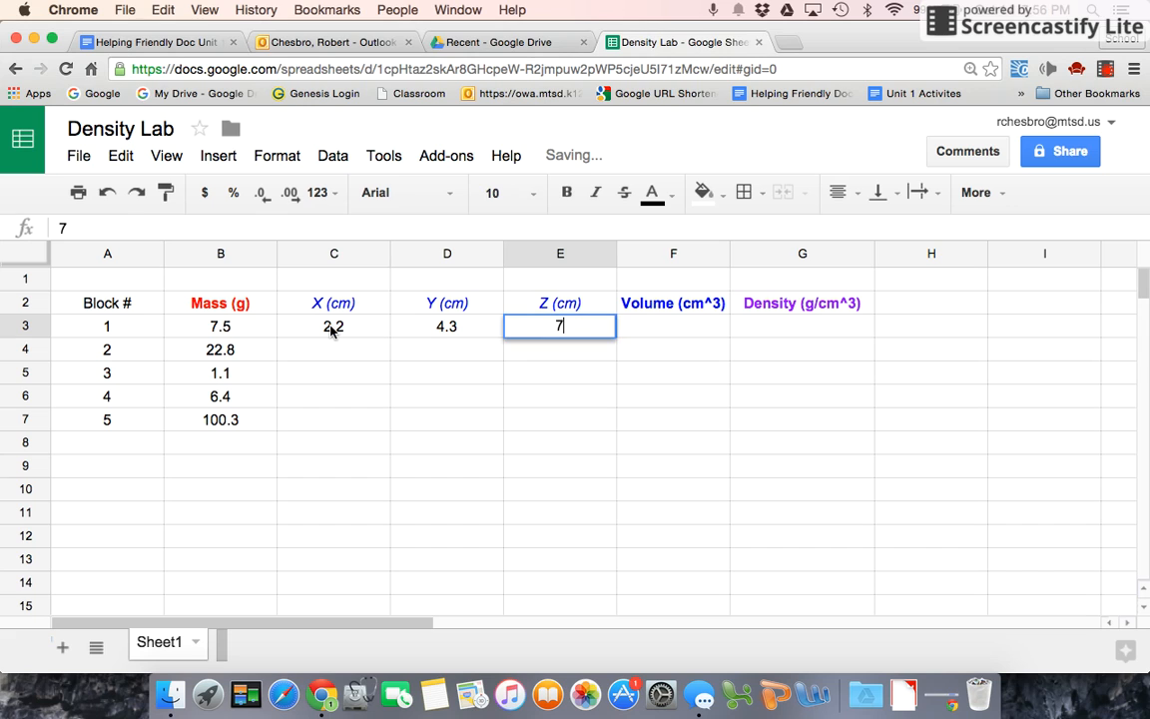
type("9.2")
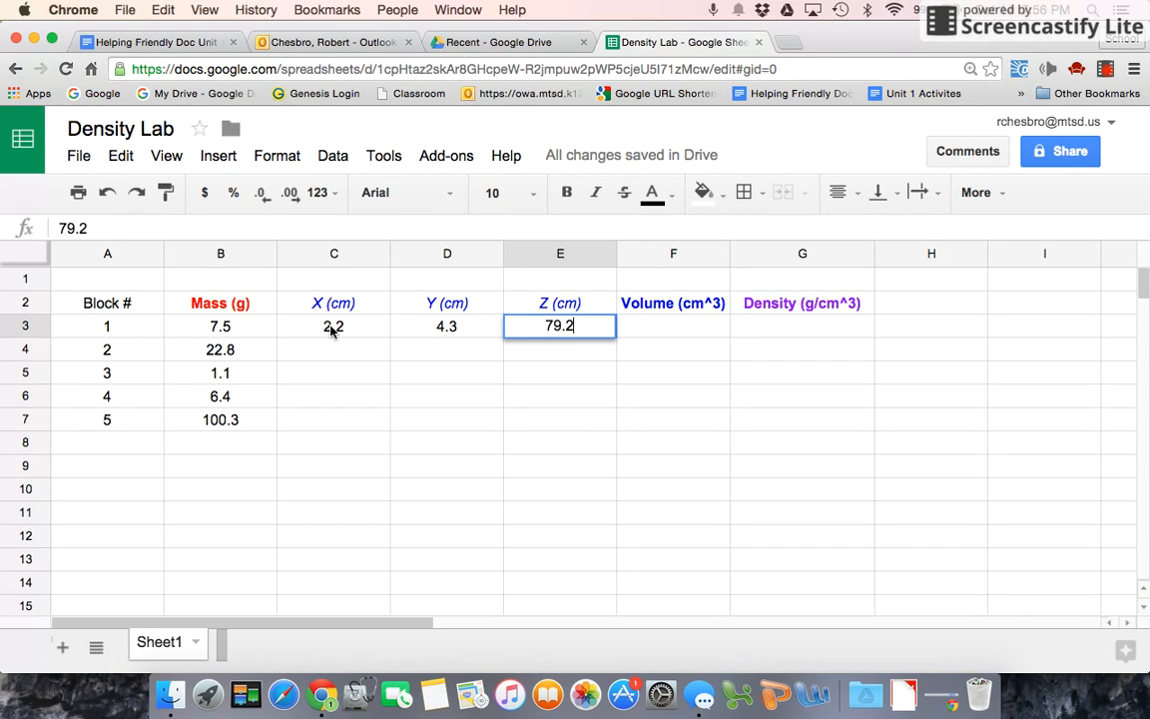
key("Return")
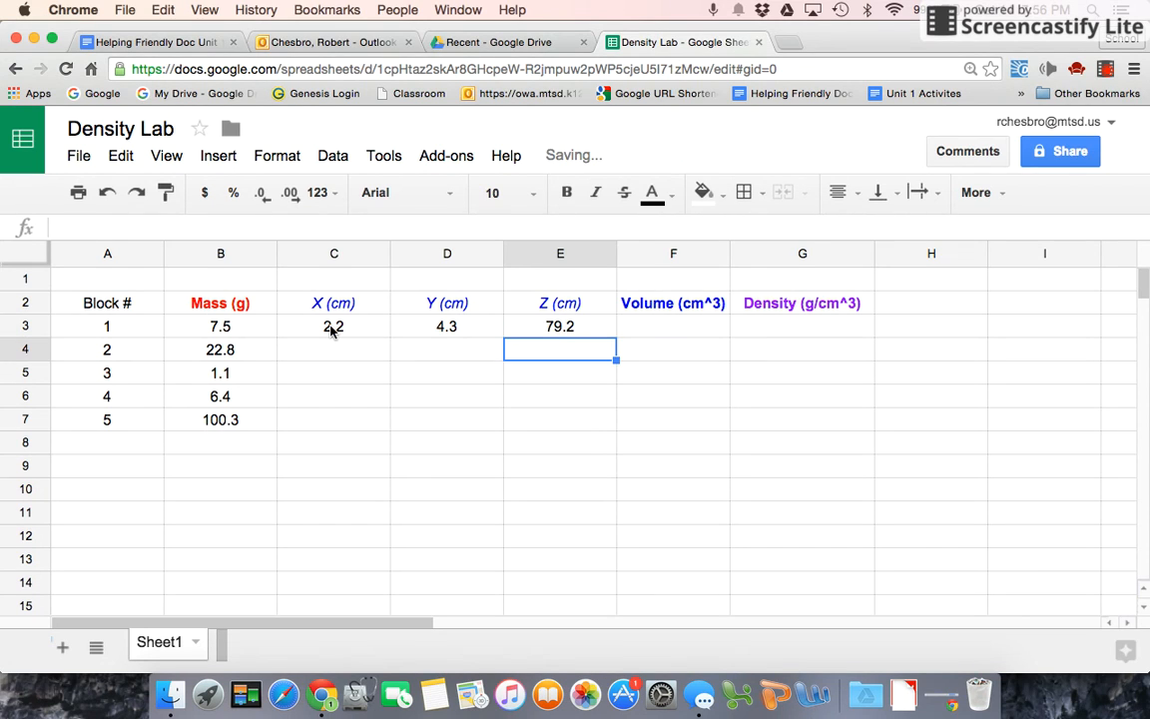
Step: Enter the block 2 dimensions 3.4, 6.5 and 4.3 in C4 through E4
key("Left")
key("Left")
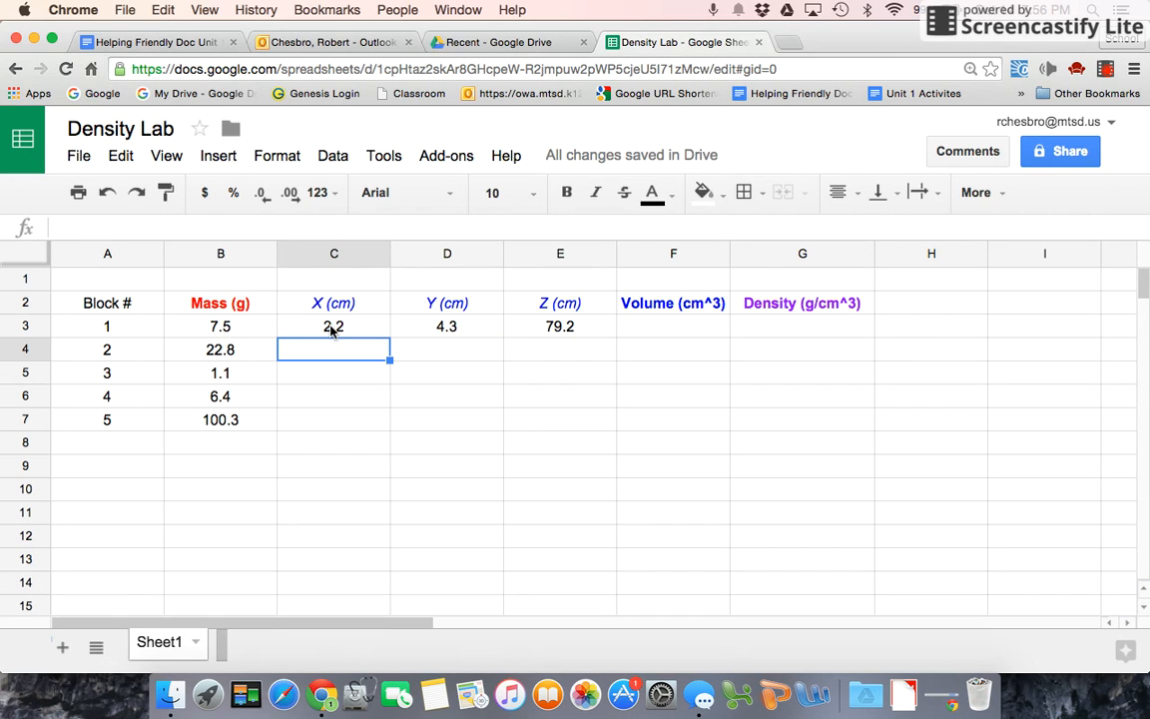
type("3.4")
key("Tab")
type("6.5")
key("Tab")
type("4")
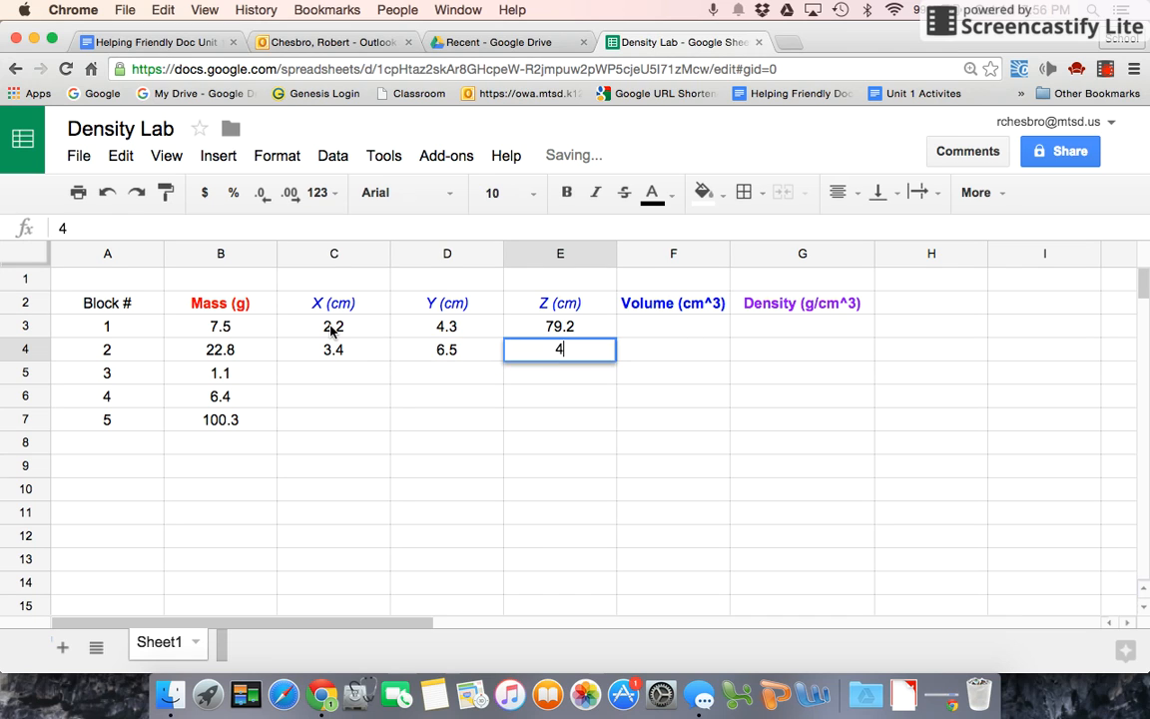
type(".3")
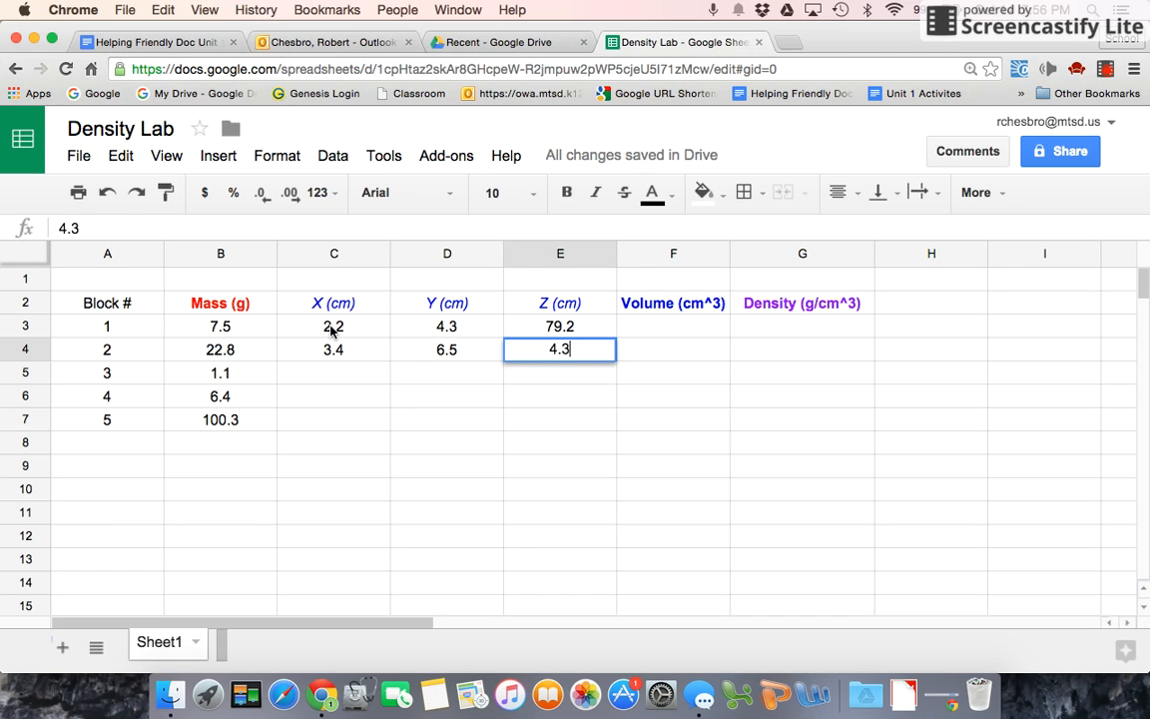
key("Return")
Step: Enter the block 3 dimensions 2.2, 5.5 and 7.6 in C5 through E5
key("Left")
key("Left")
type("2.2")
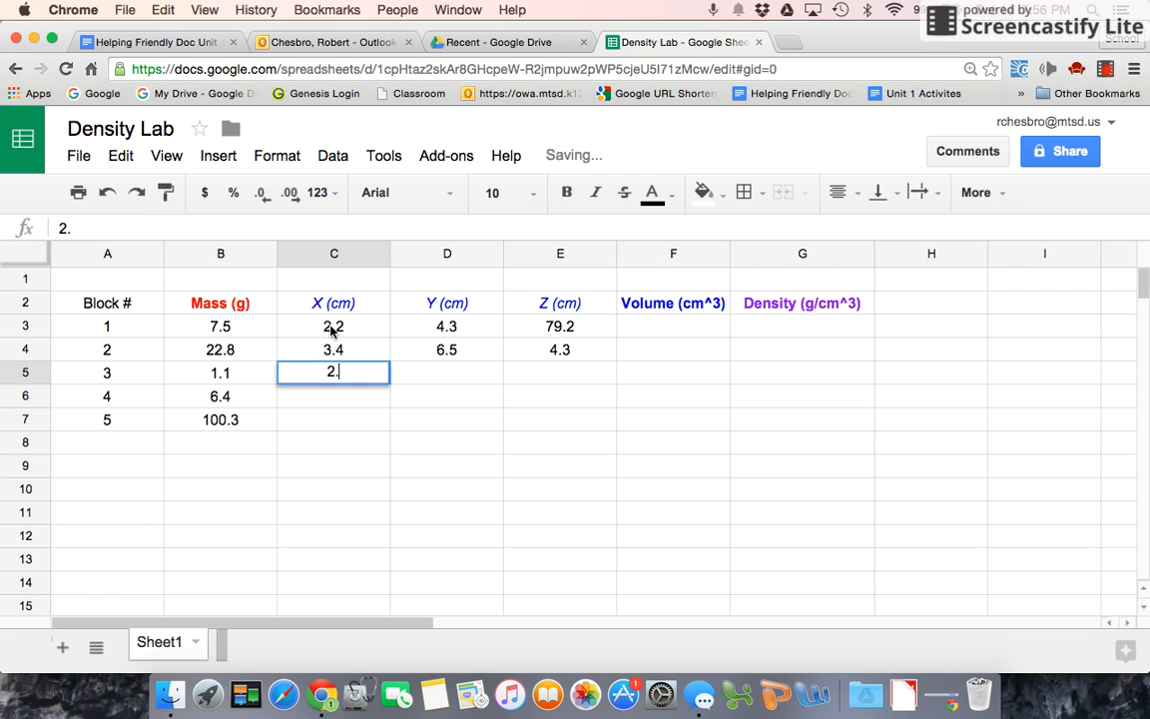
key("Tab")
type("5.5")
key("Tab")
type("7.6")
key("Return")
Step: Enter the block 4 dimensions 4.3, 2.2 and 4.6 in C6 through E6
key("Left")
key("Left")
type("4.3")
key("Tab")
type("2.2")
key("Tab")
type("4.6")
key("Return")
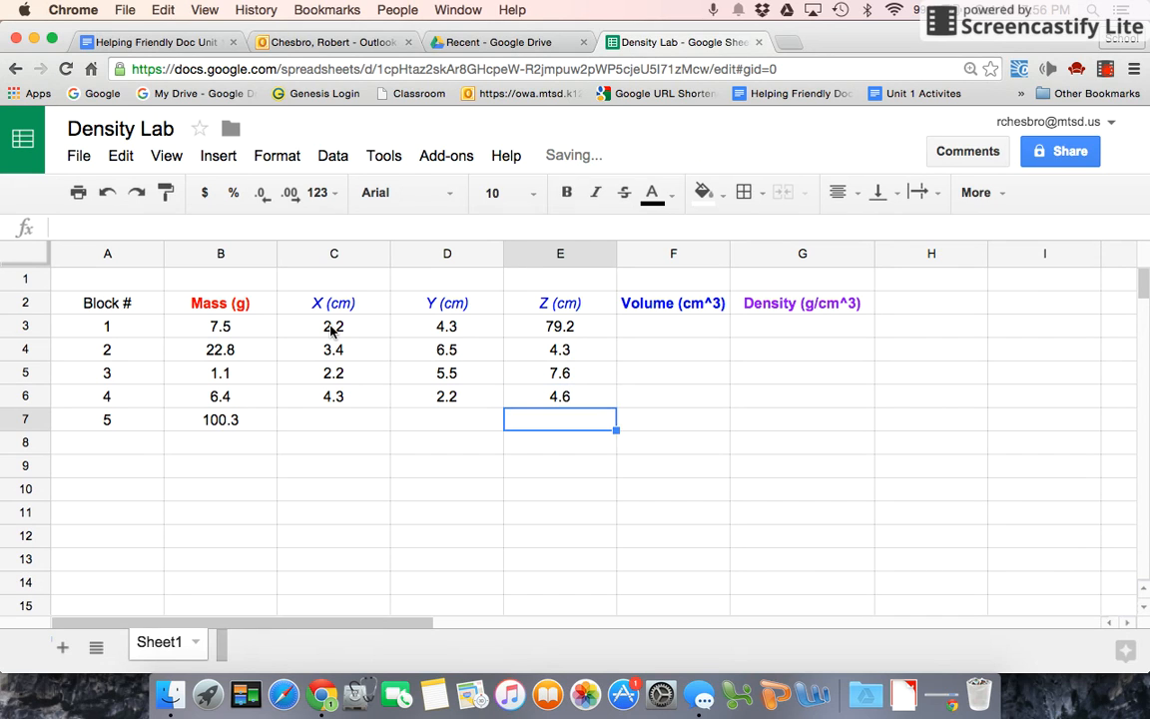
Step: Enter 5.0 as the X dimension of block 5 in C7
type("5.0")
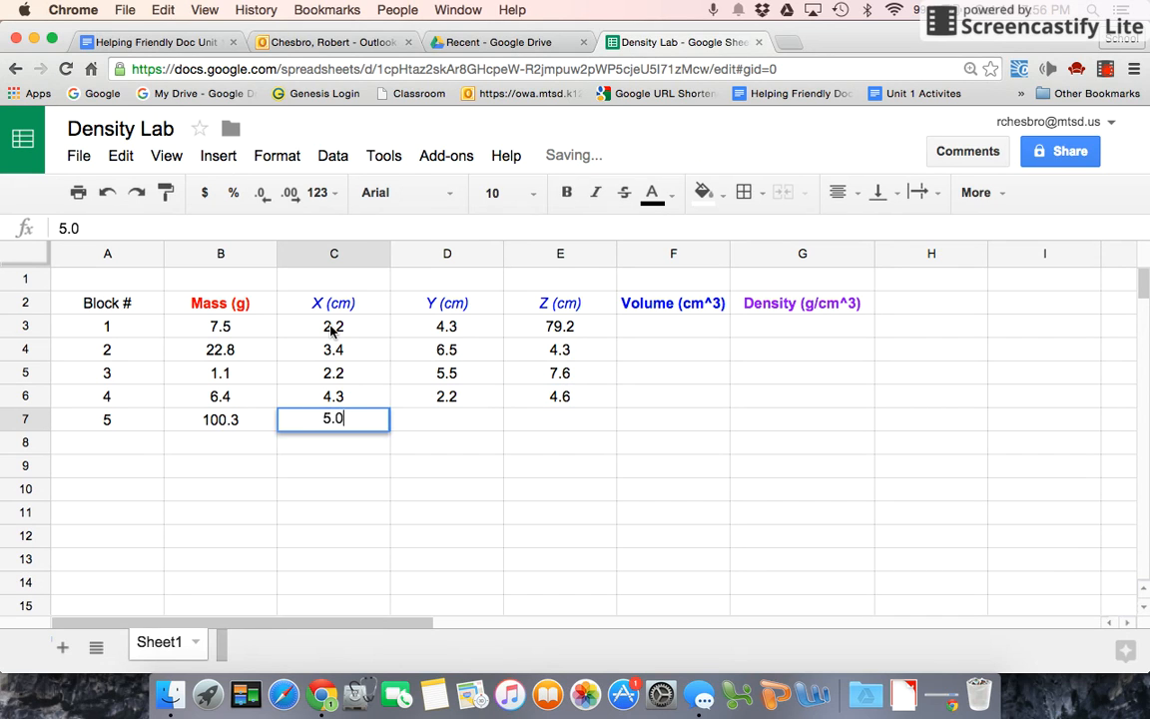
key("Tab")
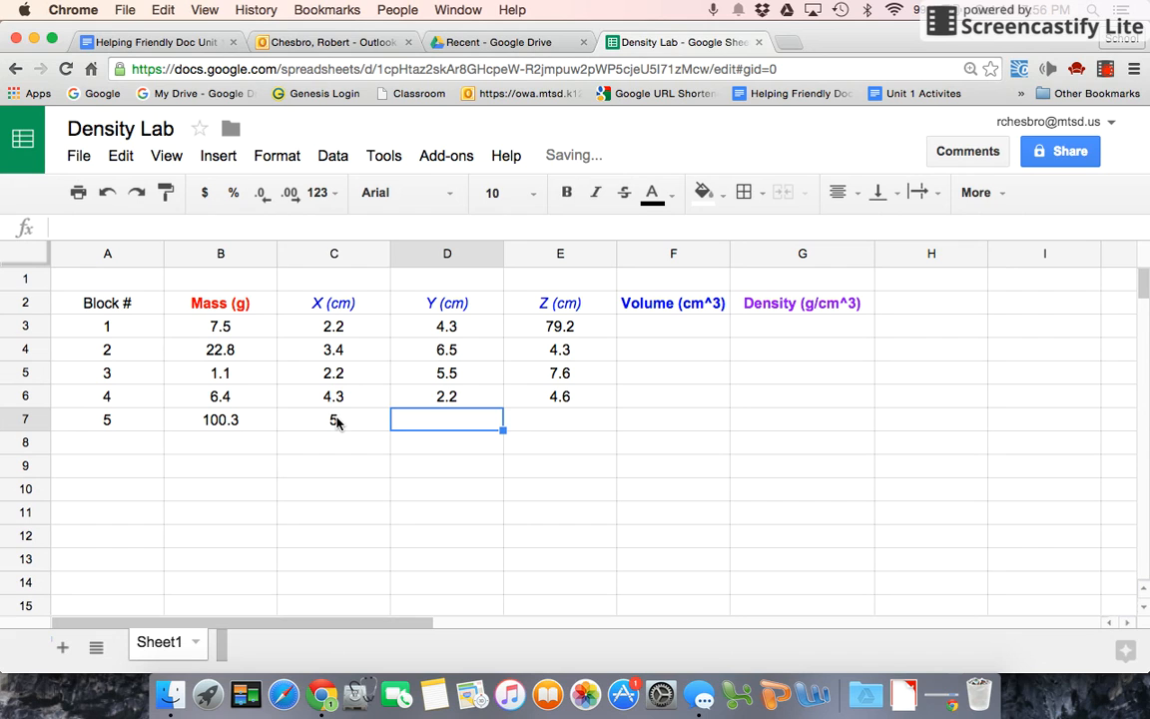
left_click(375, 423)
type("5.0")
key("Return")
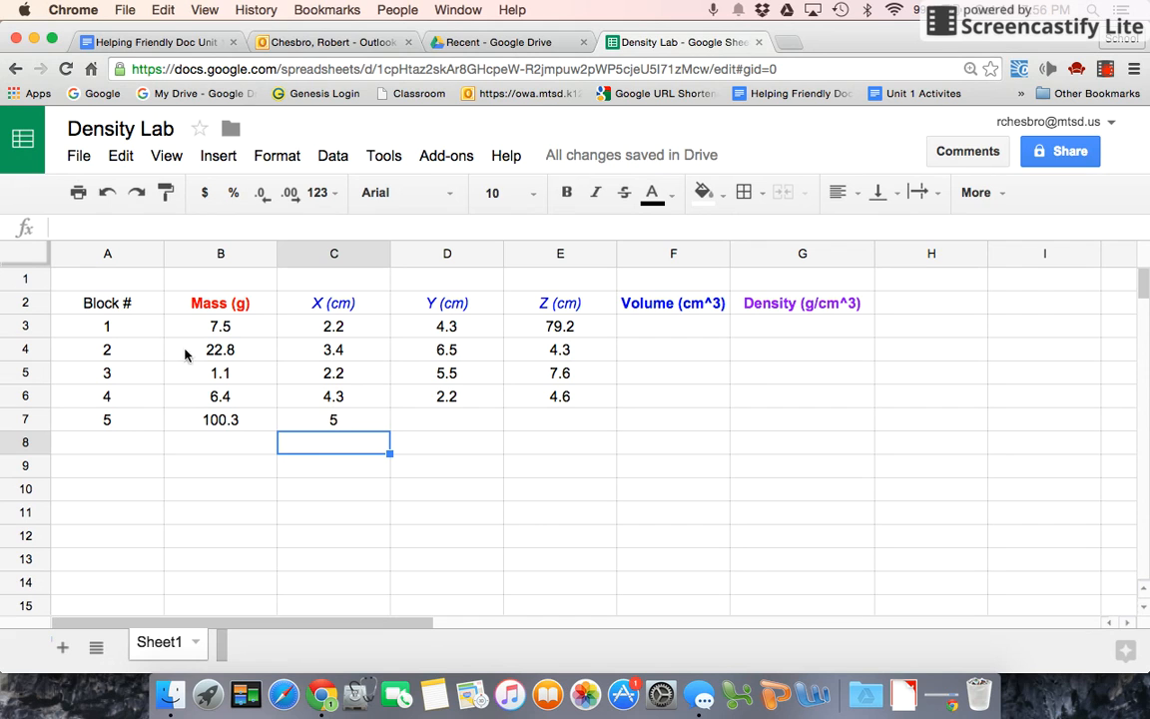
Step: Format the numbers in A3:G8 to show two decimal places
left_click_drag(112, 325, 793, 444)
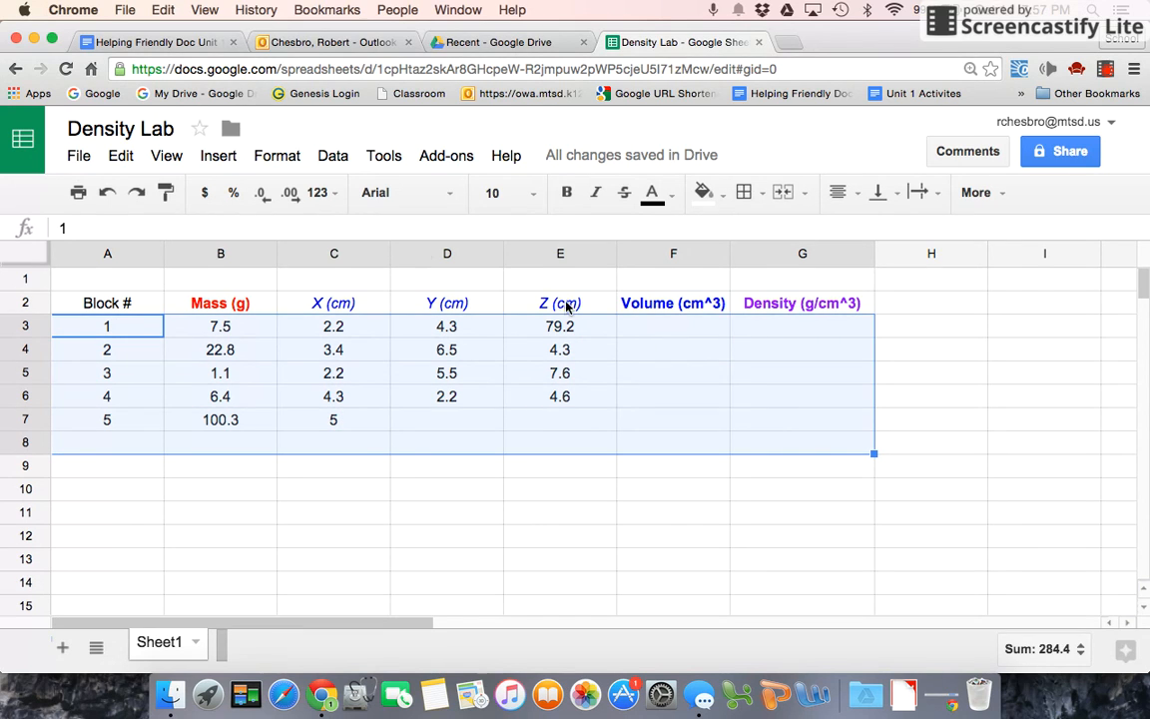
left_click(290, 194)
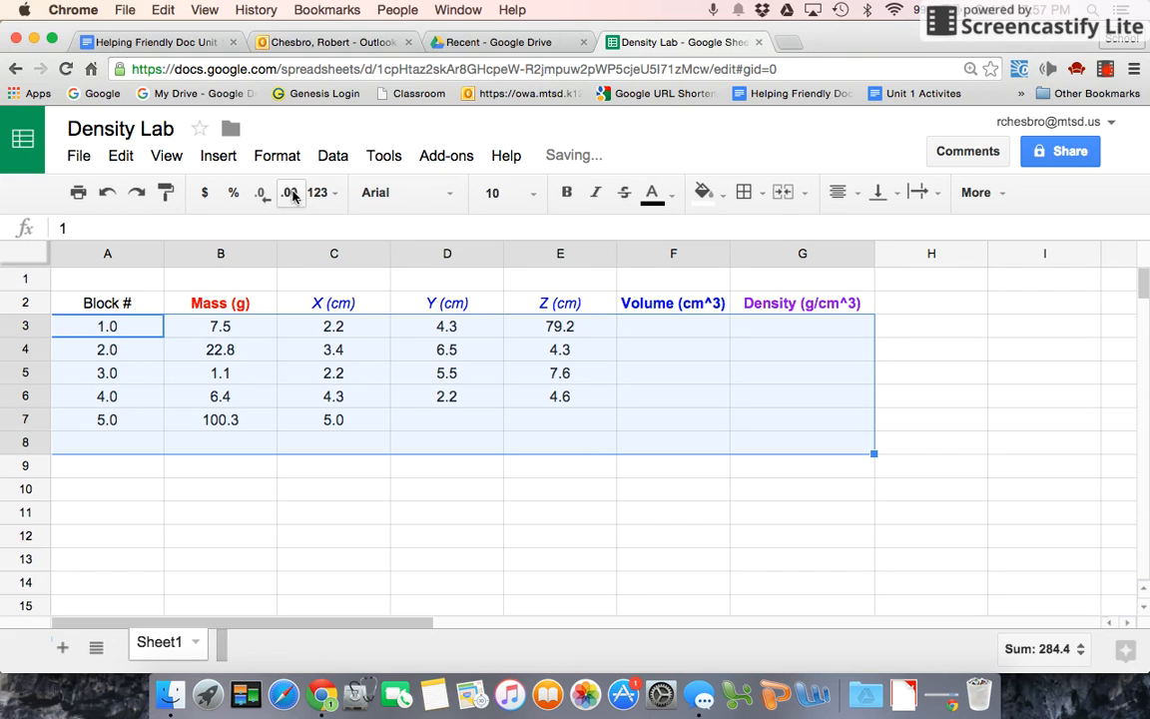
left_click(290, 193)
left_click(290, 194)
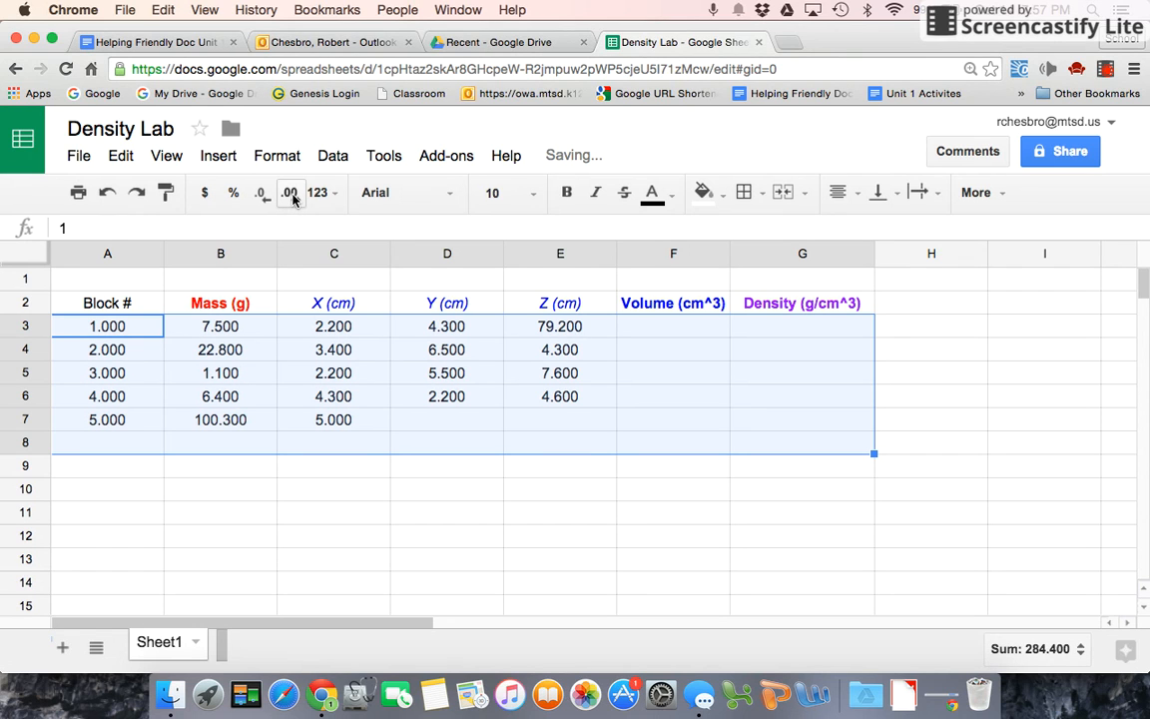
left_click(263, 195)
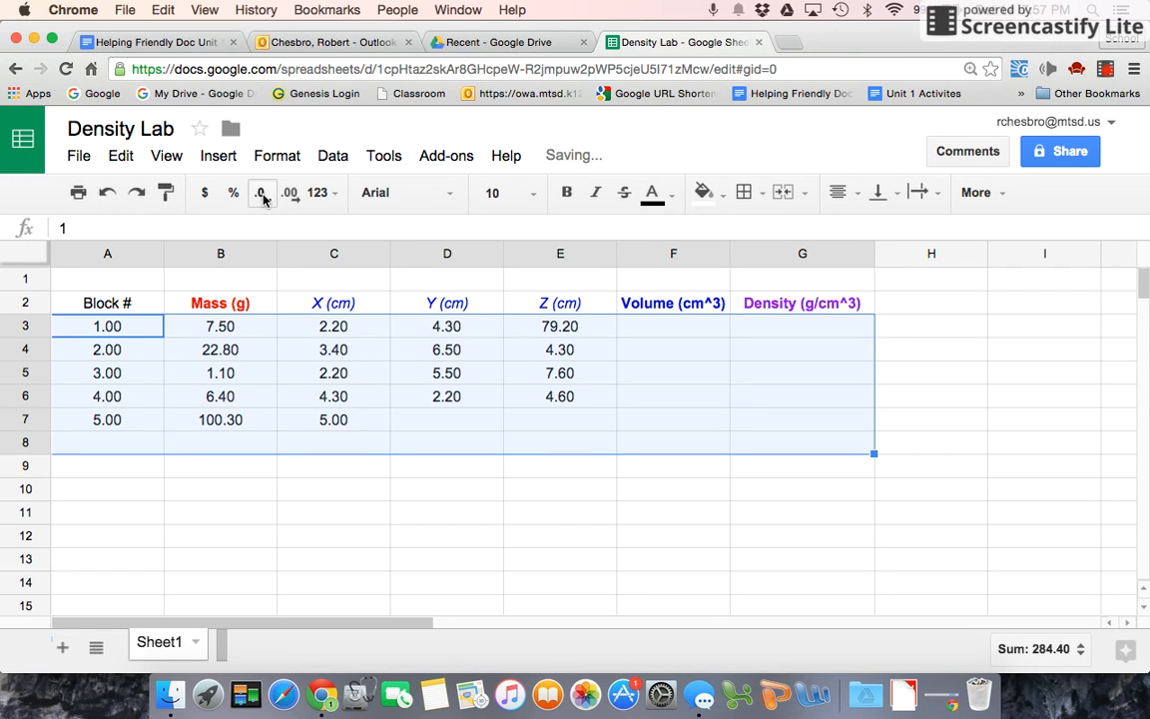
Step: Reduce the numbers in A3:G8 to one decimal place and enter block 5's dimensions 4.3 in D7 and 1.2 in E7
left_click(262, 196)
left_click(461, 426)
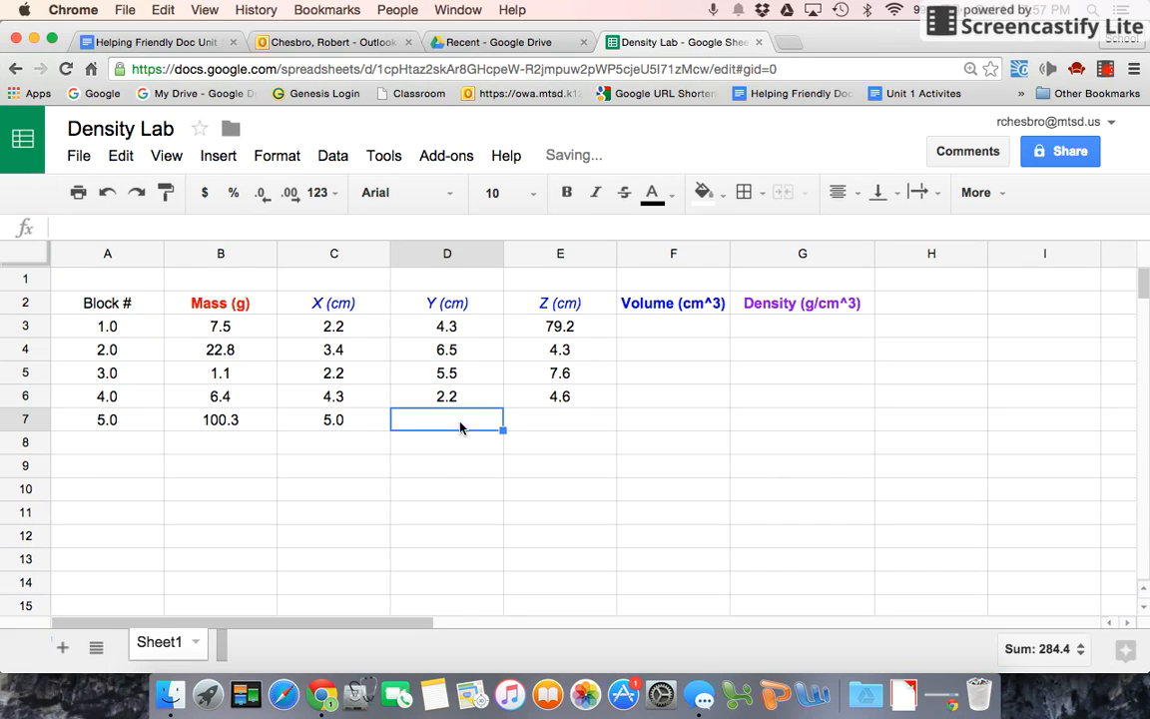
type("4.3")
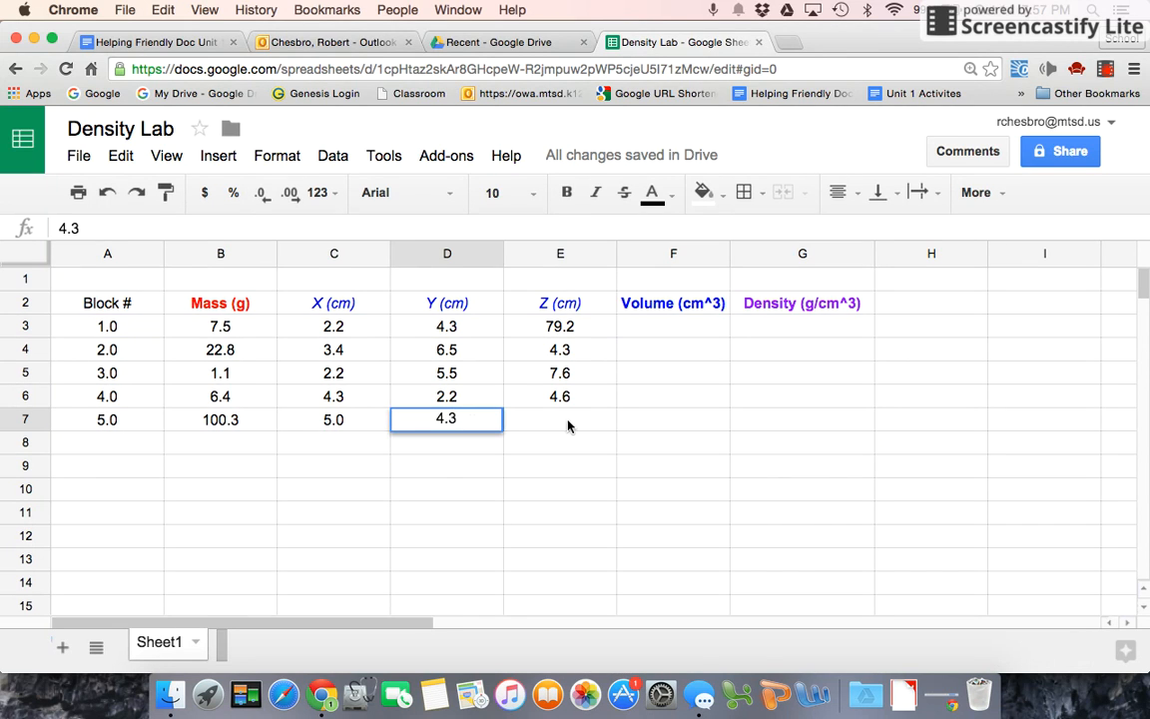
left_click(584, 426)
type("1.2")
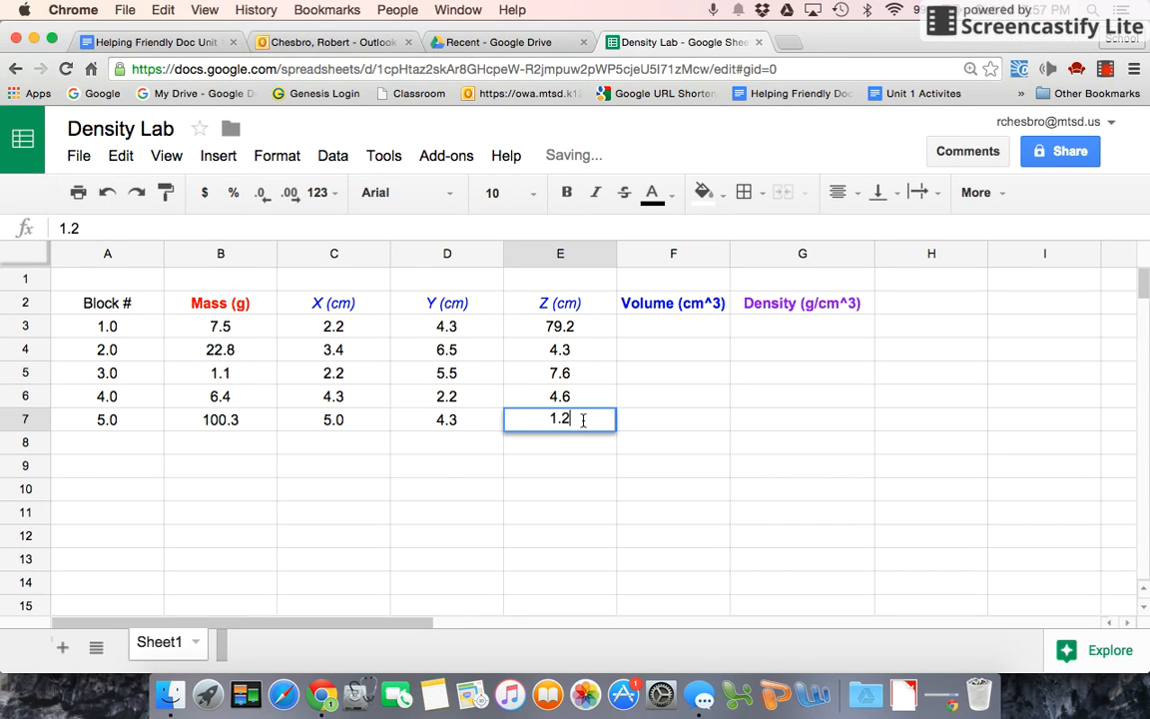
left_click(669, 424)
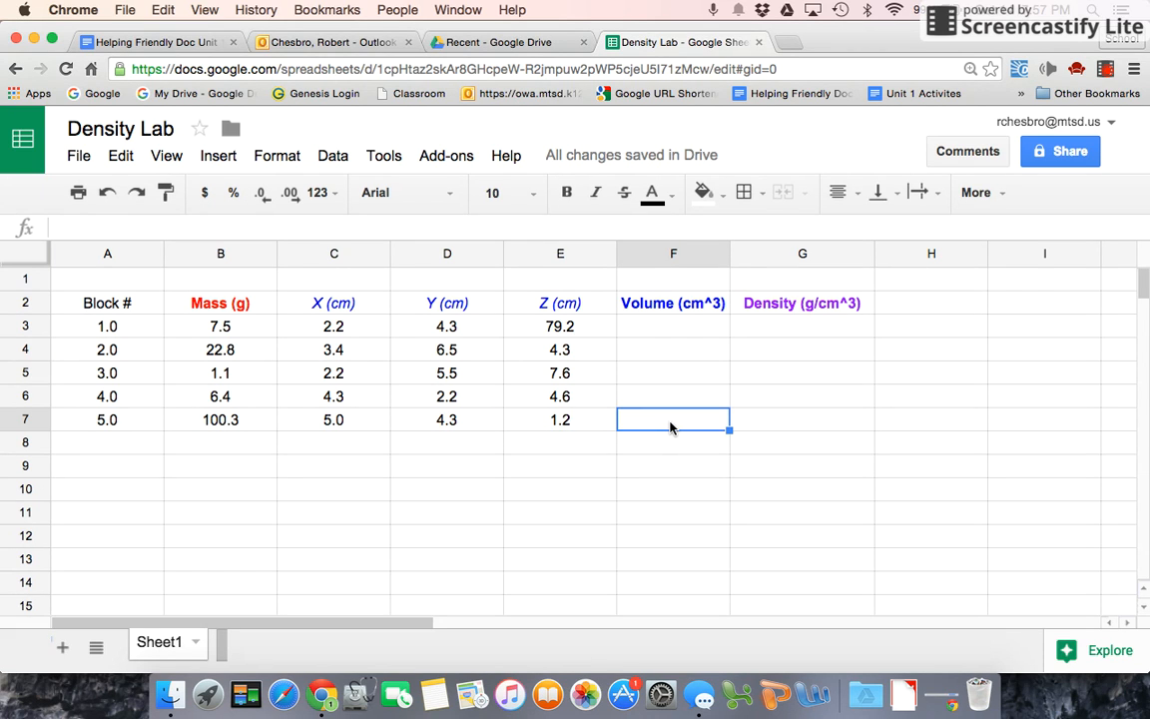
Step: Enter the volume formula =C3*D3*E3 for block 1 in F3
left_click(666, 332)
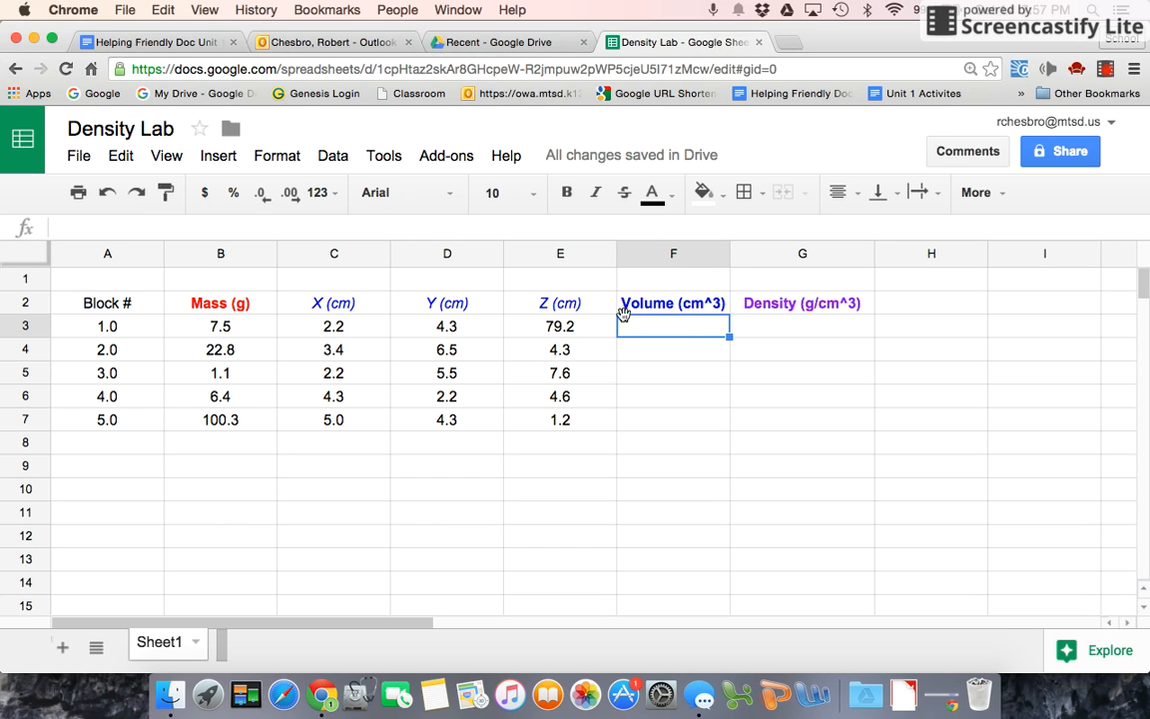
left_click(66, 226)
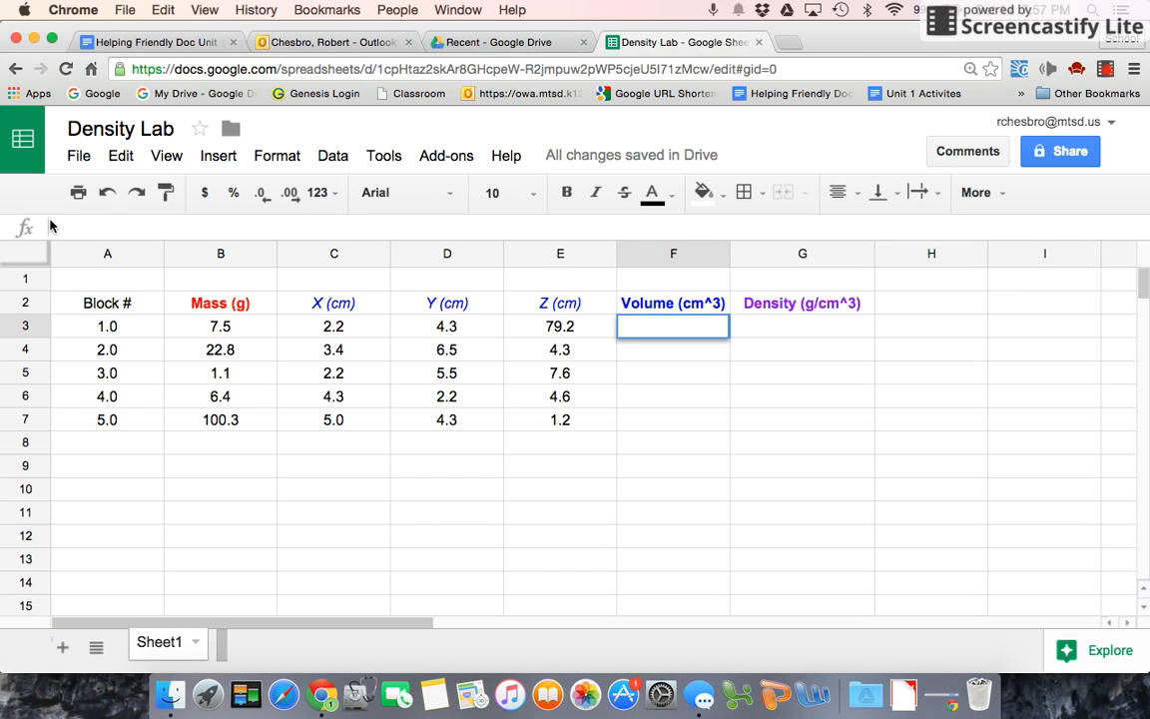
type("=")
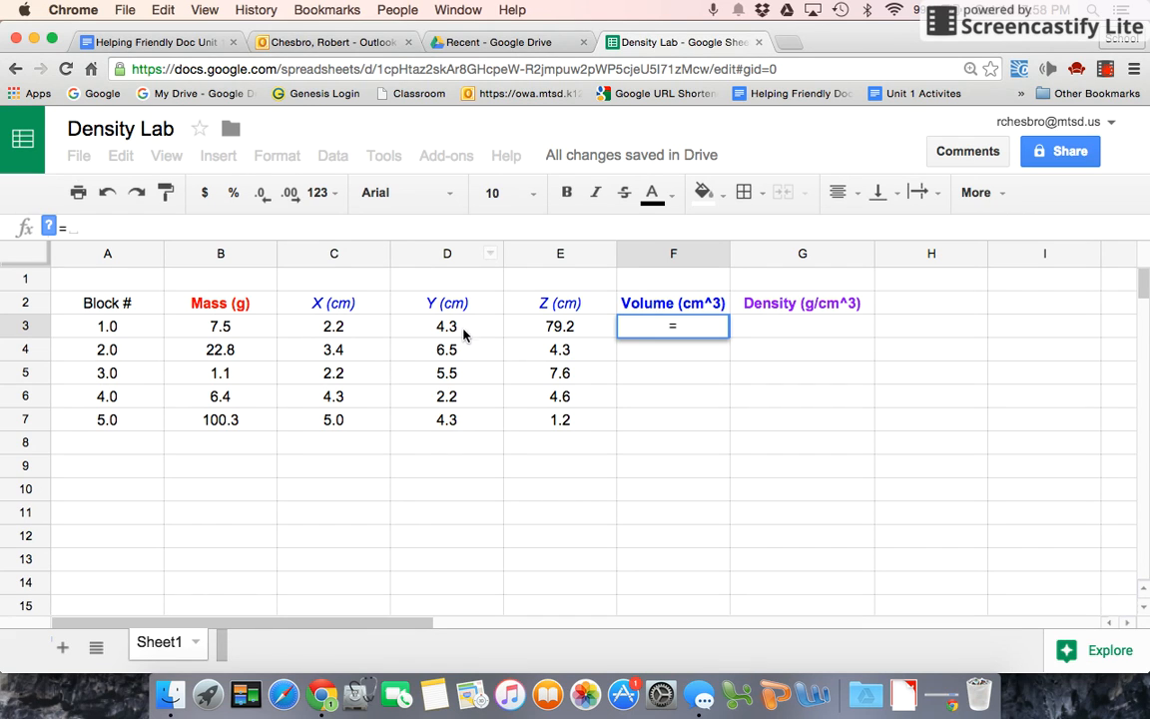
left_click(350, 329)
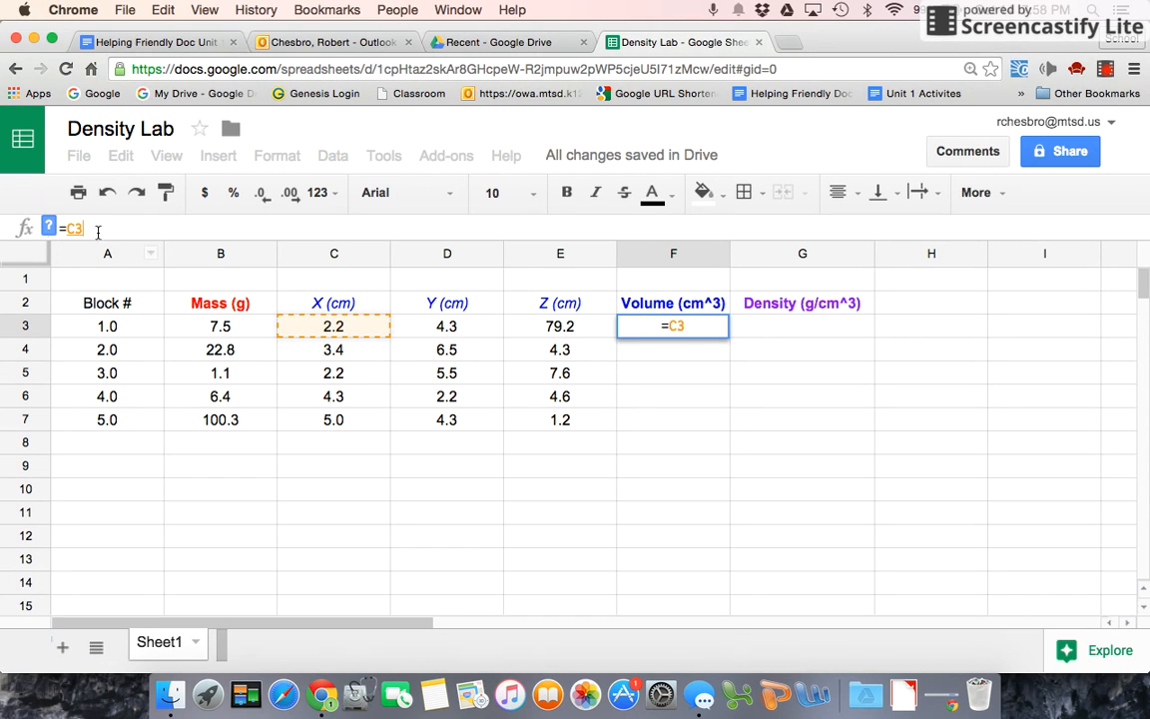
type("*")
left_click(454, 335)
type("*")
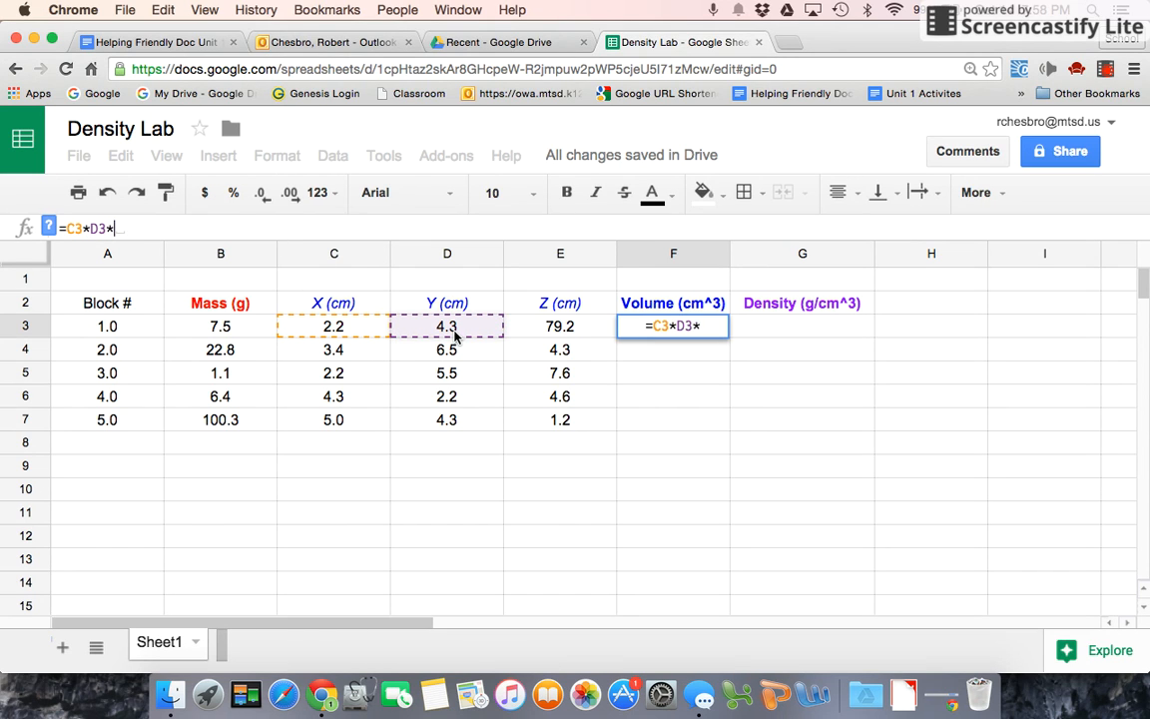
left_click(566, 333)
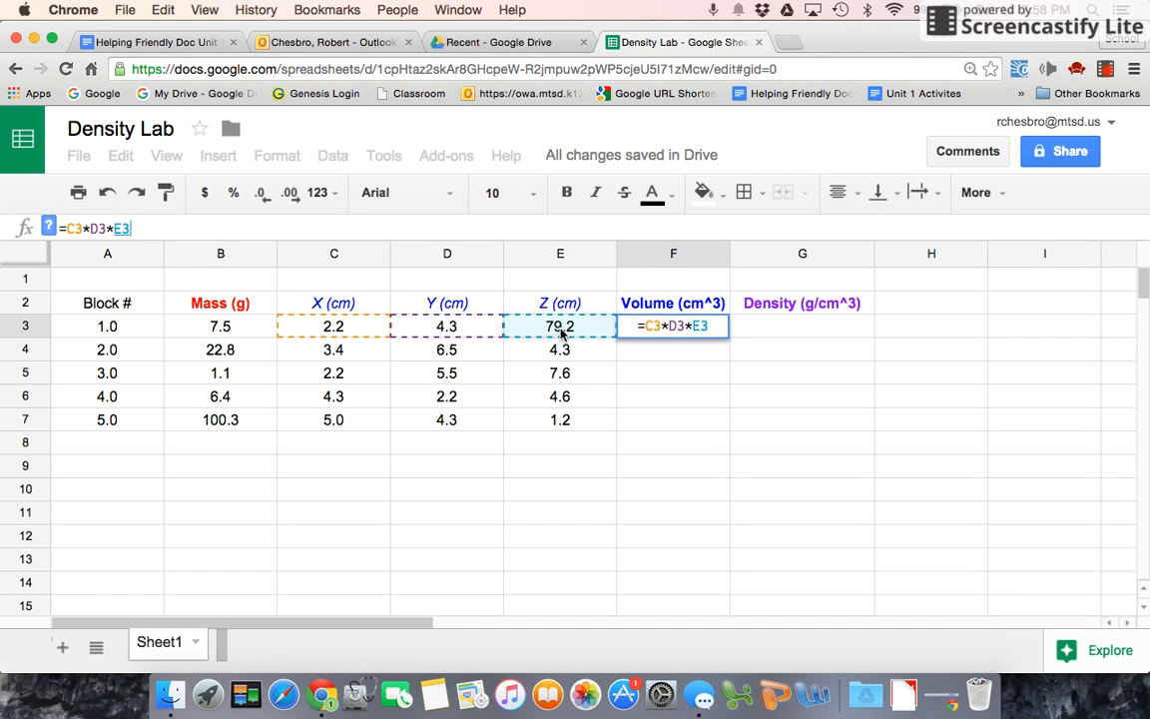
key("Return")
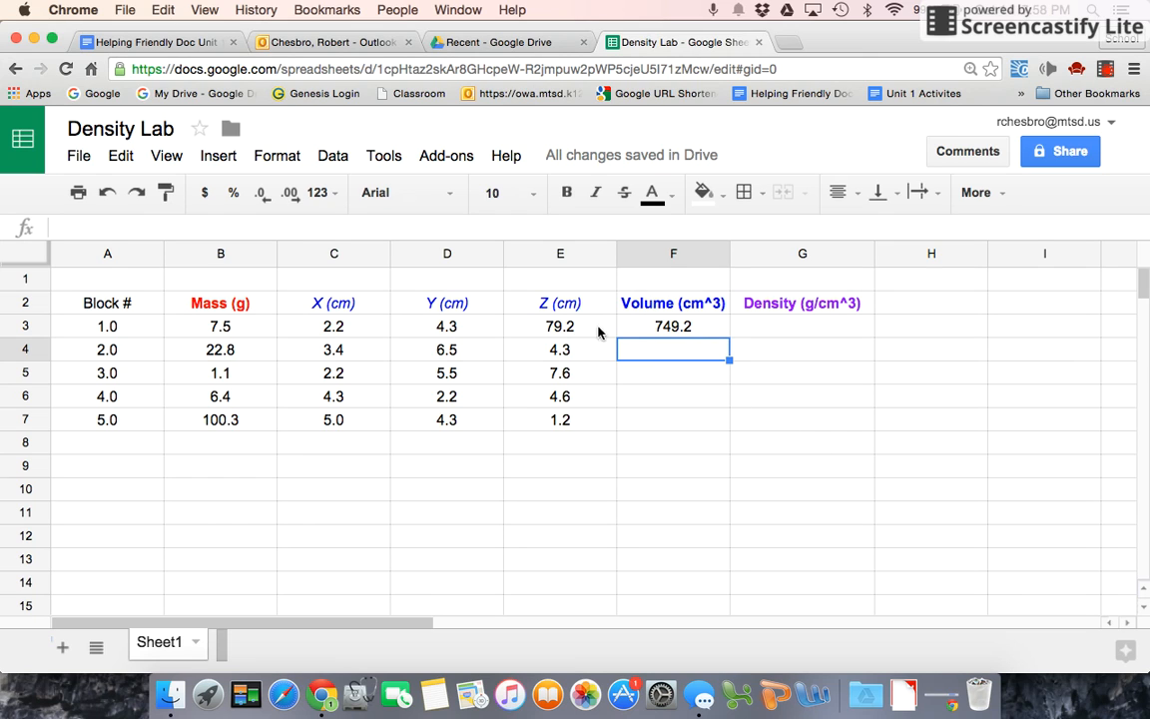
Step: Set block 1's Z dimension in E3 to 9.2
left_click(559, 332)
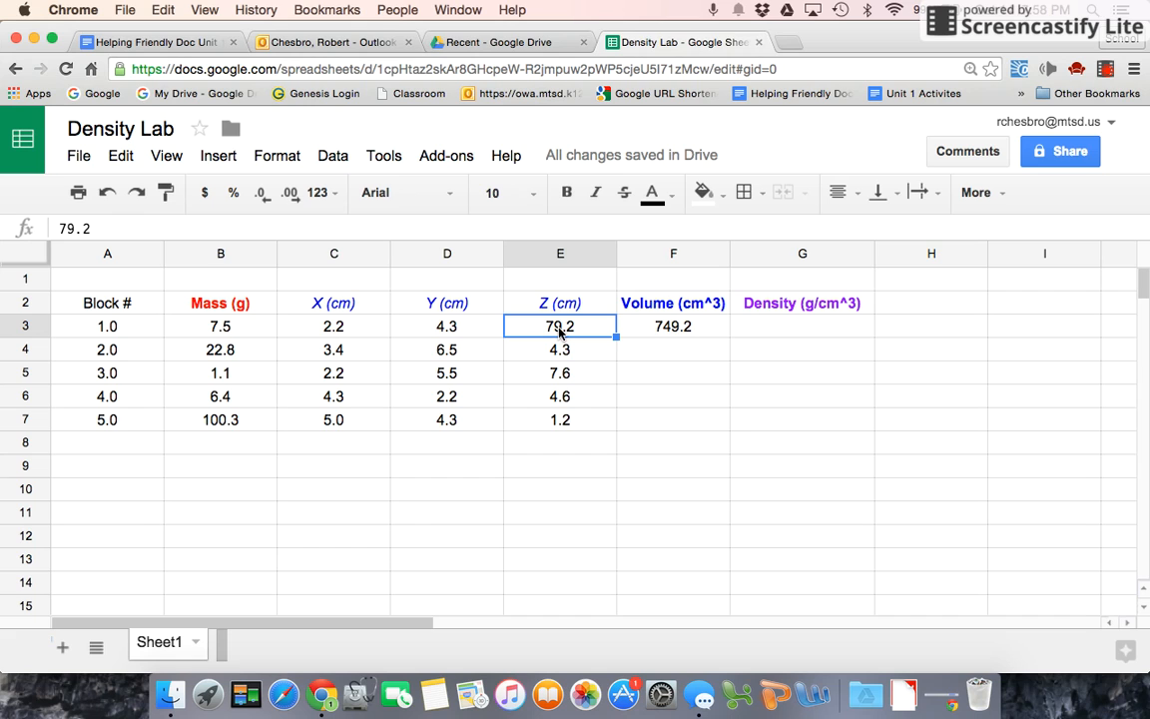
type("9.2")
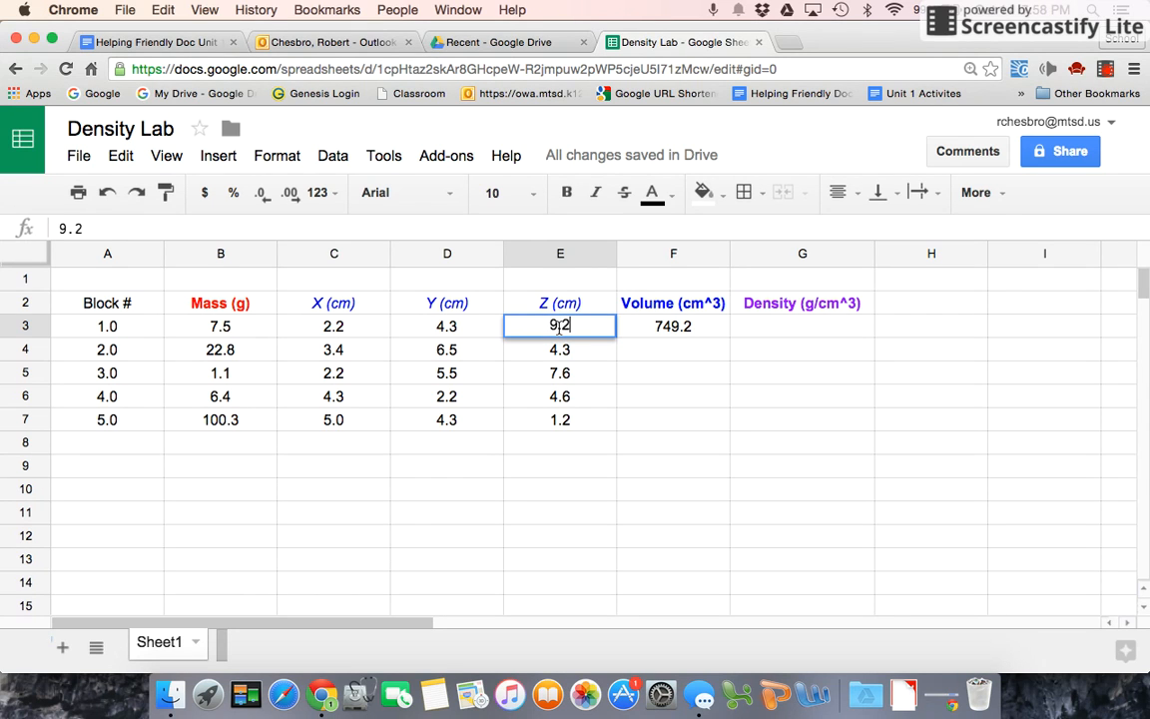
key("Return")
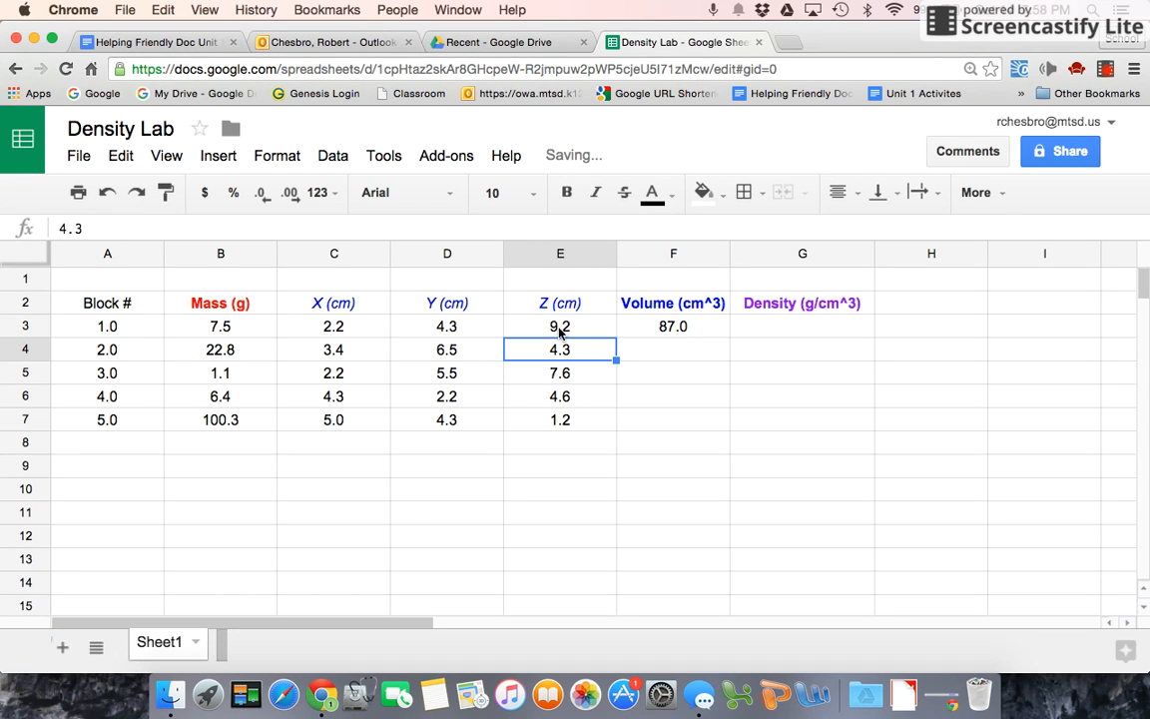
Step: Fill the volume formula from F3 down through F7 for the remaining blocks
left_click(692, 328)
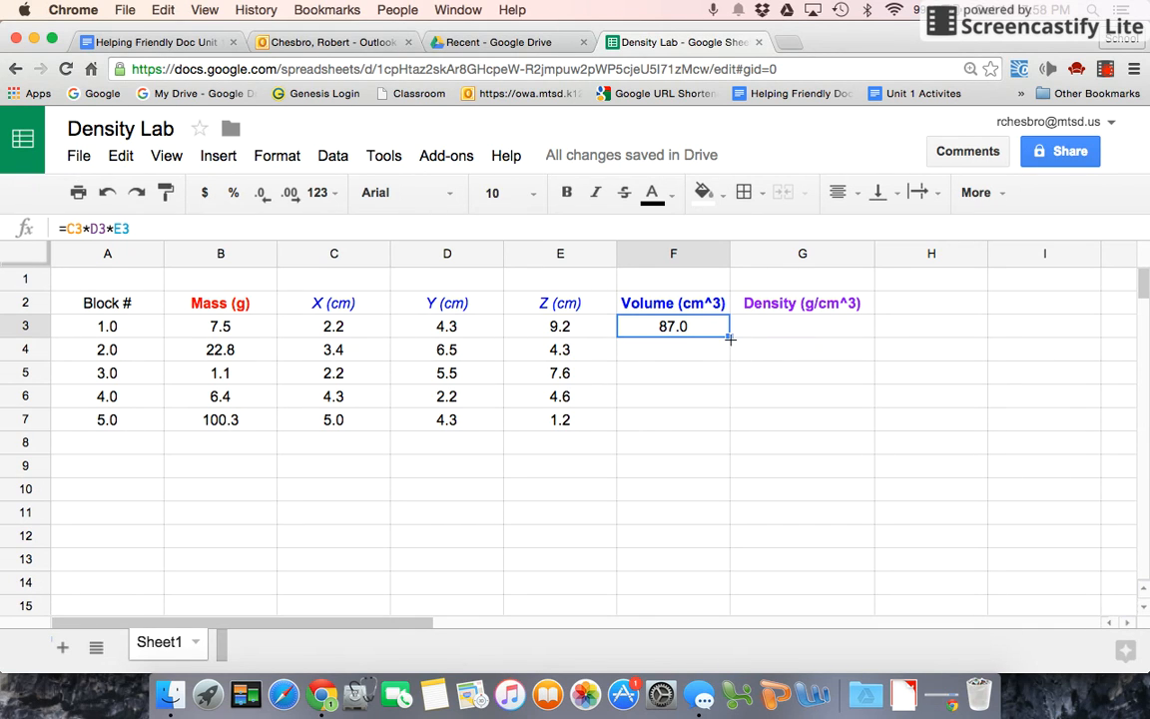
left_click_drag(730, 337, 723, 427)
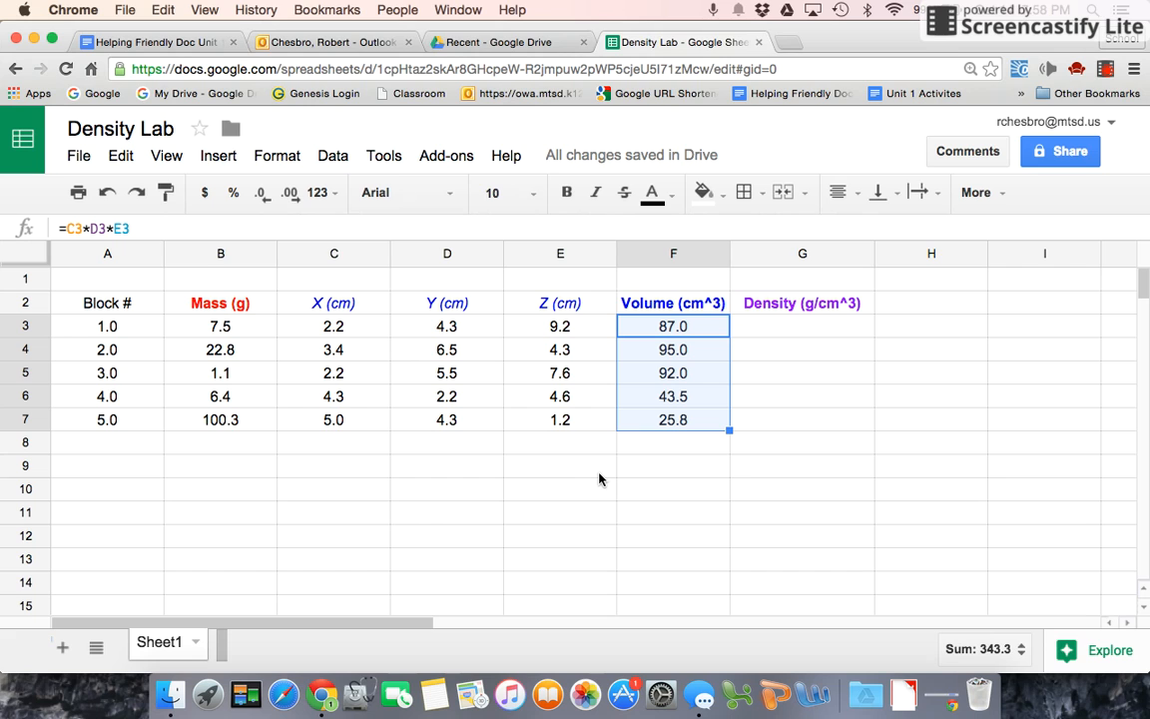
left_click(699, 336)
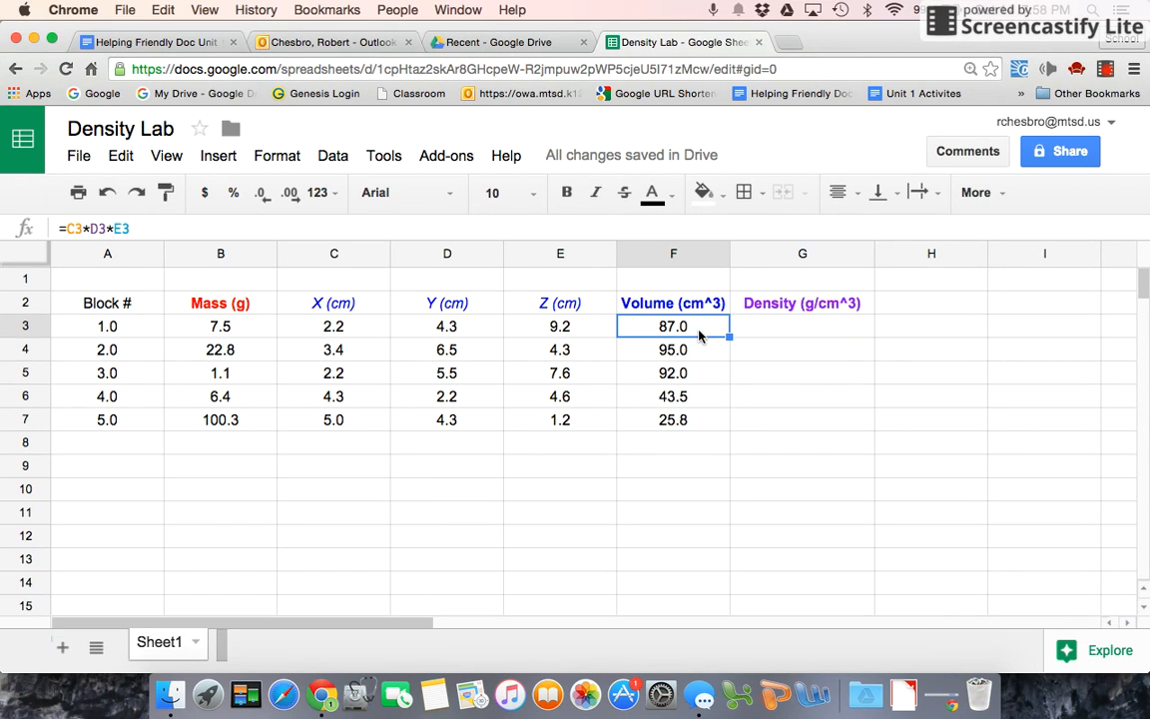
Step: Enter the density formula =B3/F3 for block 1 in G3
left_click(793, 330)
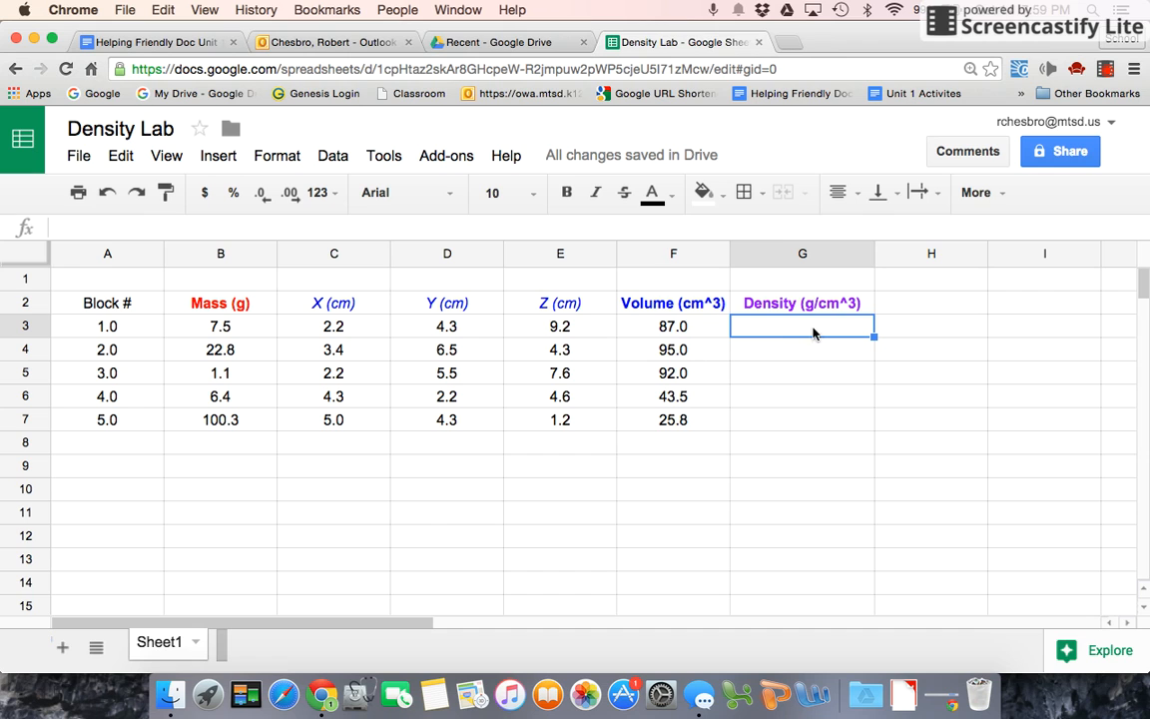
left_click(150, 225)
type("=")
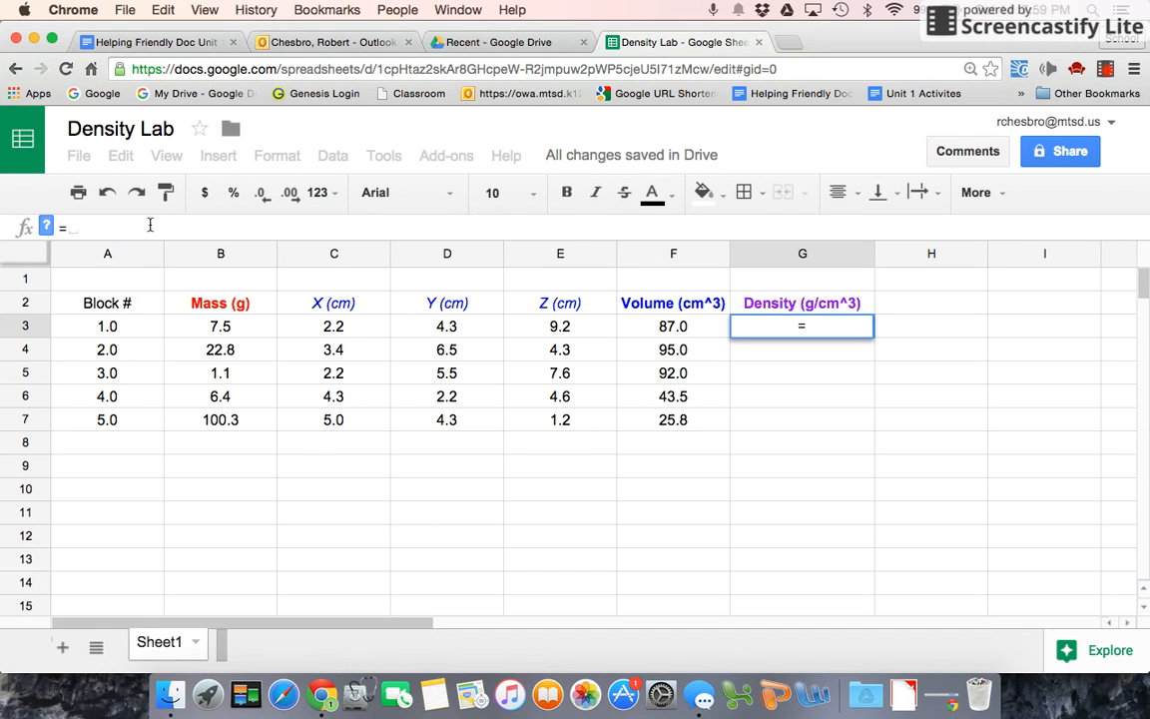
left_click(222, 329)
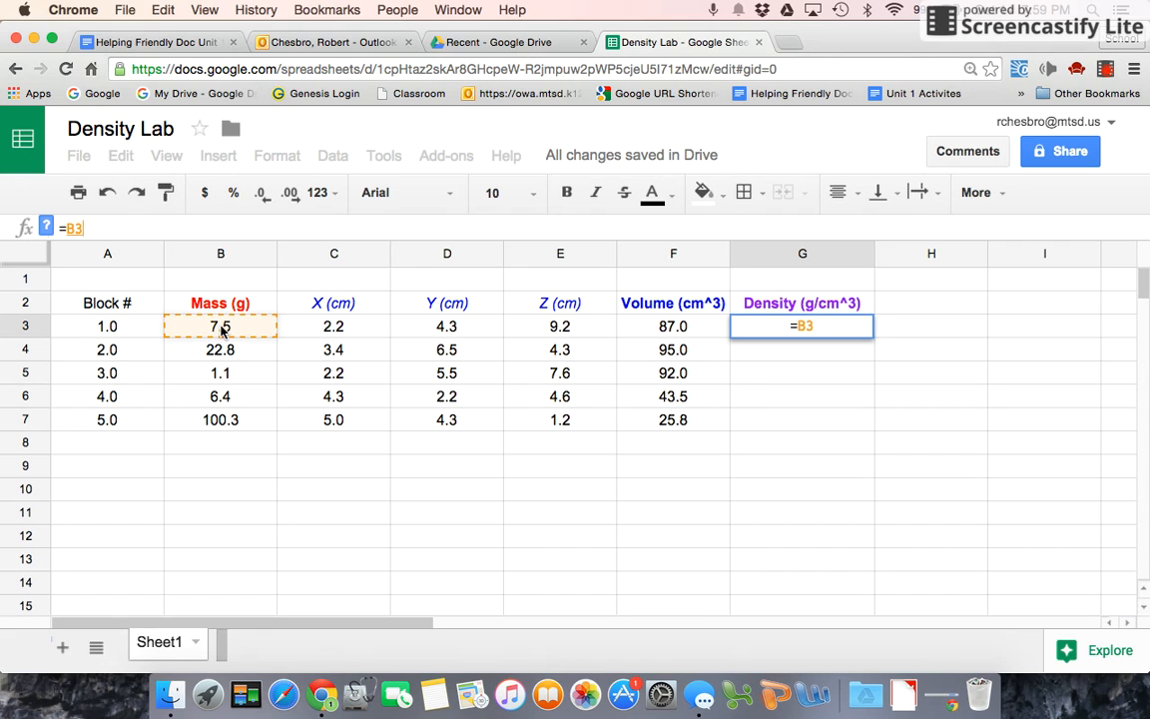
type("/")
left_click(703, 330)
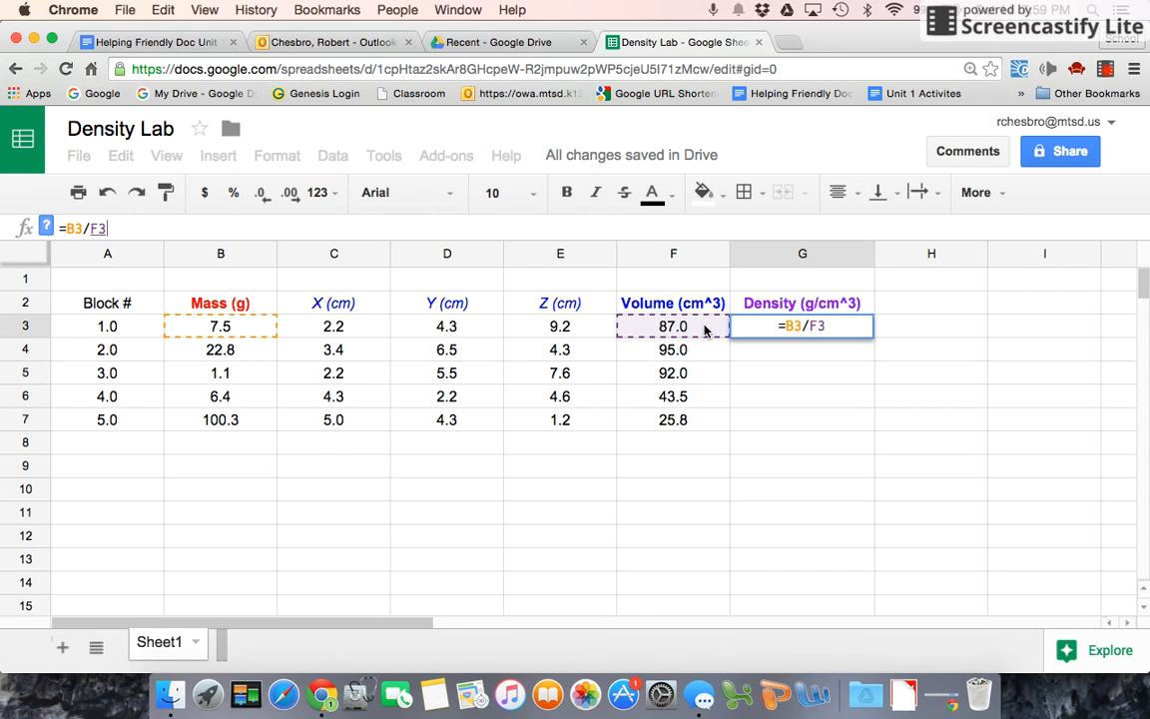
key("Return")
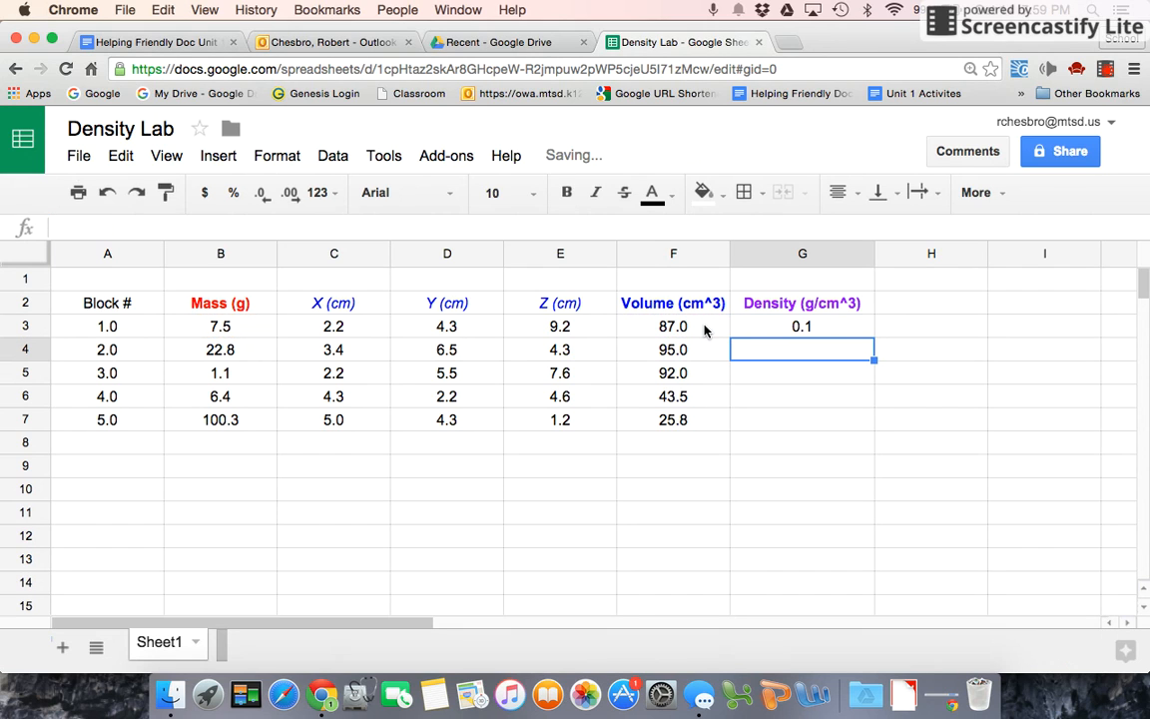
Step: Try 10.6 and 20 as trial masses for block 1 in B3
left_click(811, 330)
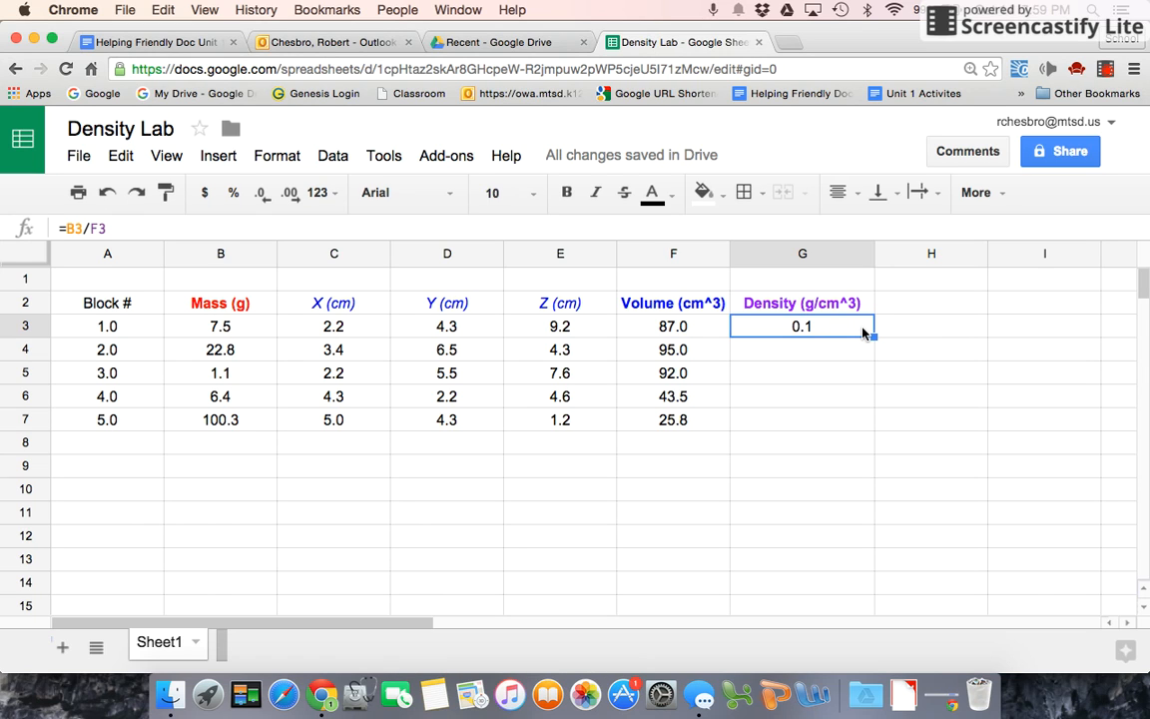
left_click(222, 329)
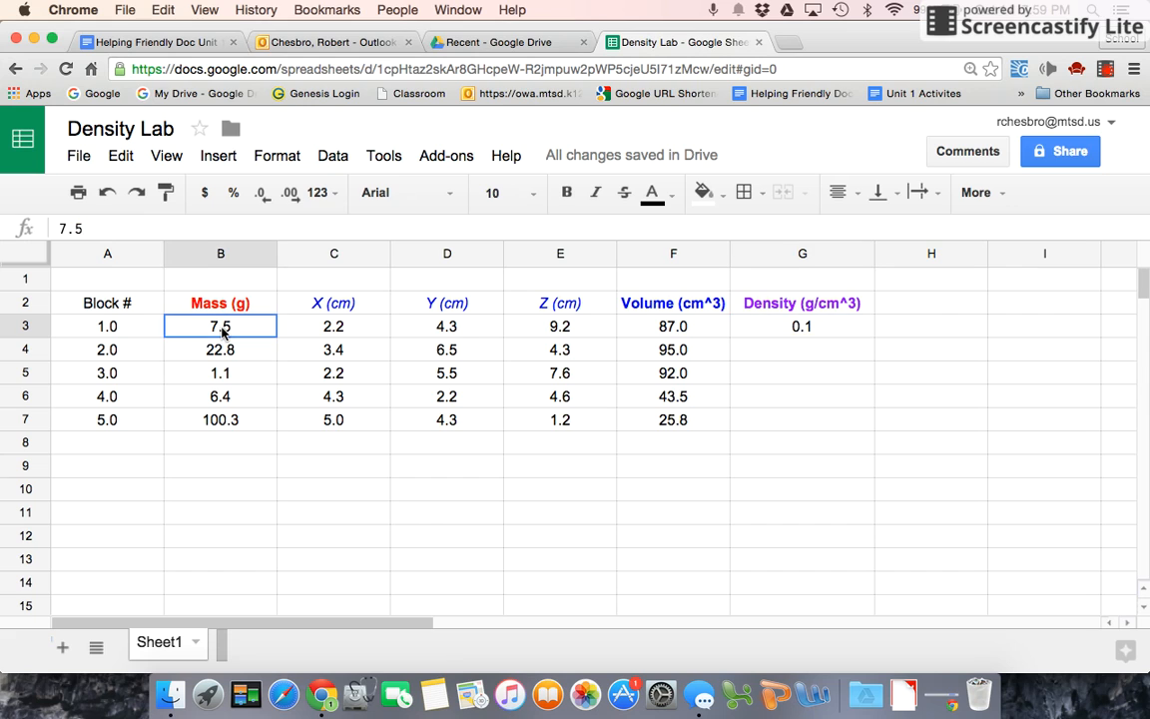
type("10")
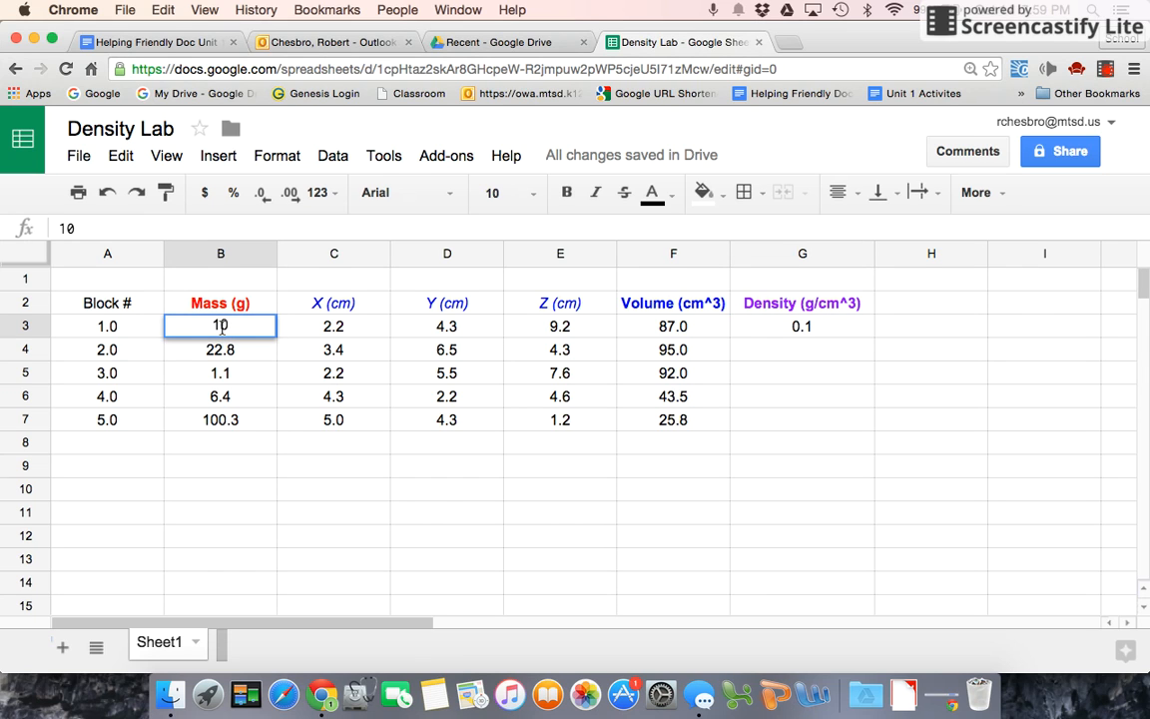
type(".6")
key("Return")
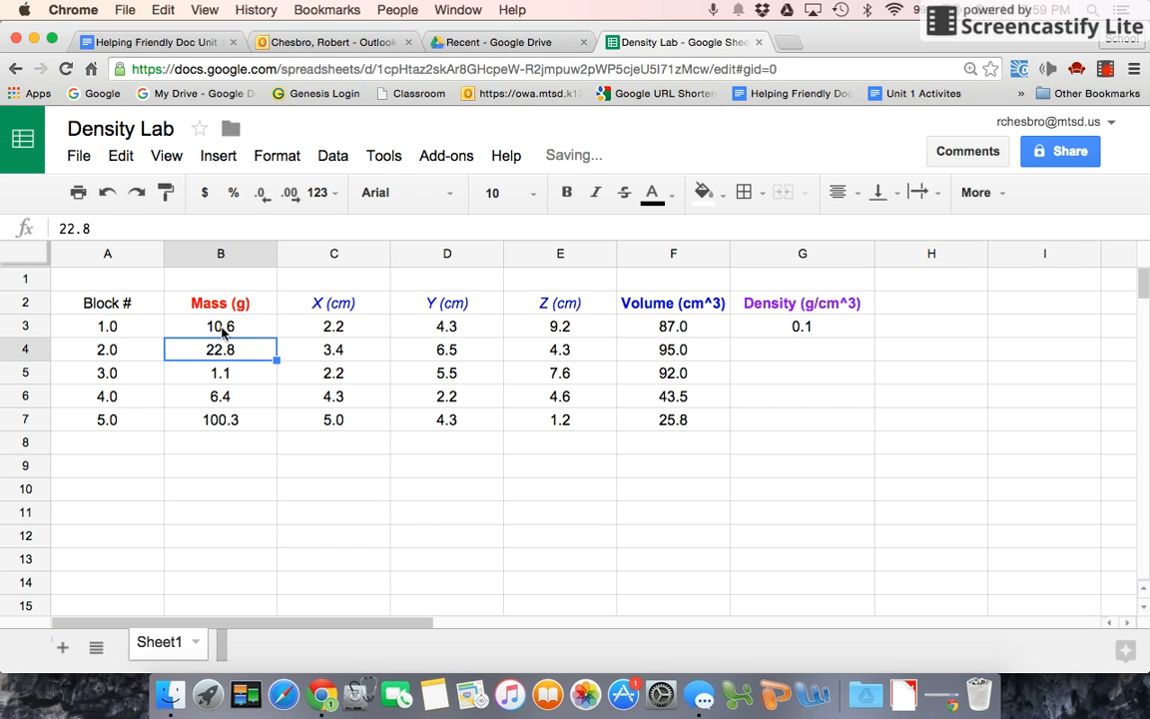
left_click(228, 327)
type("20")
key("Return")
Step: Set block 1's mass in B3 to 100.3
left_click(229, 327)
type("100.3")
key("Return")
Step: Fill the density formula from G3 down through G7 for the remaining blocks
left_click(811, 331)
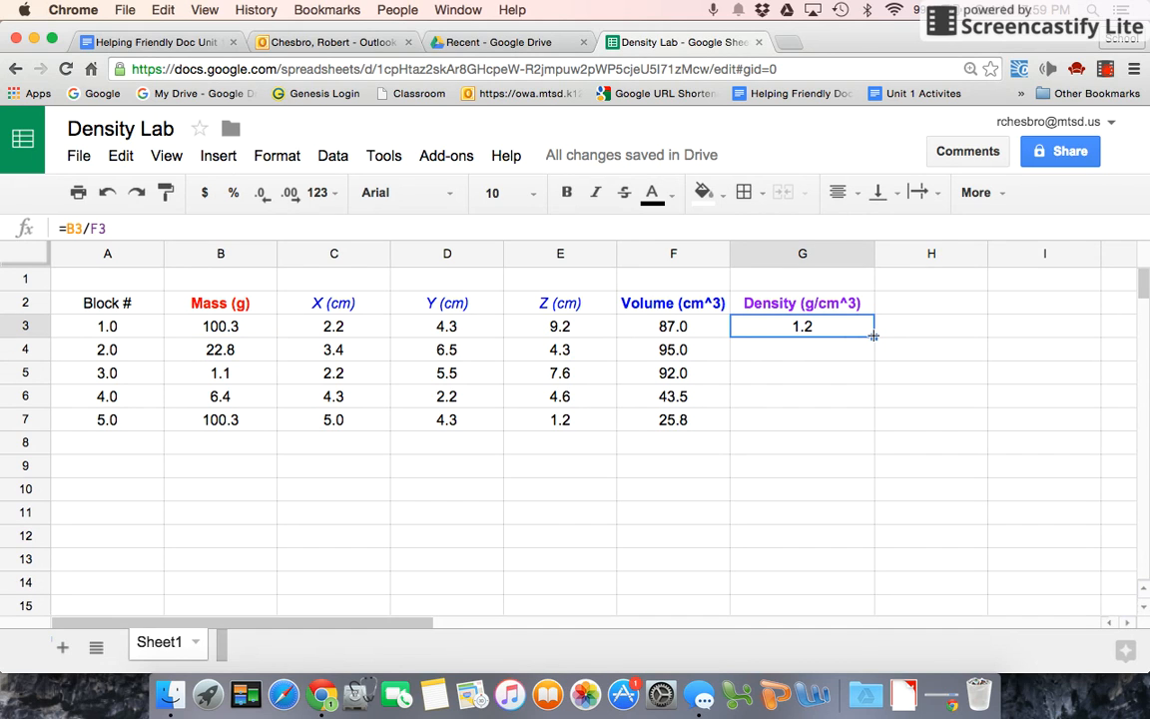
left_click_drag(867, 337, 867, 430)
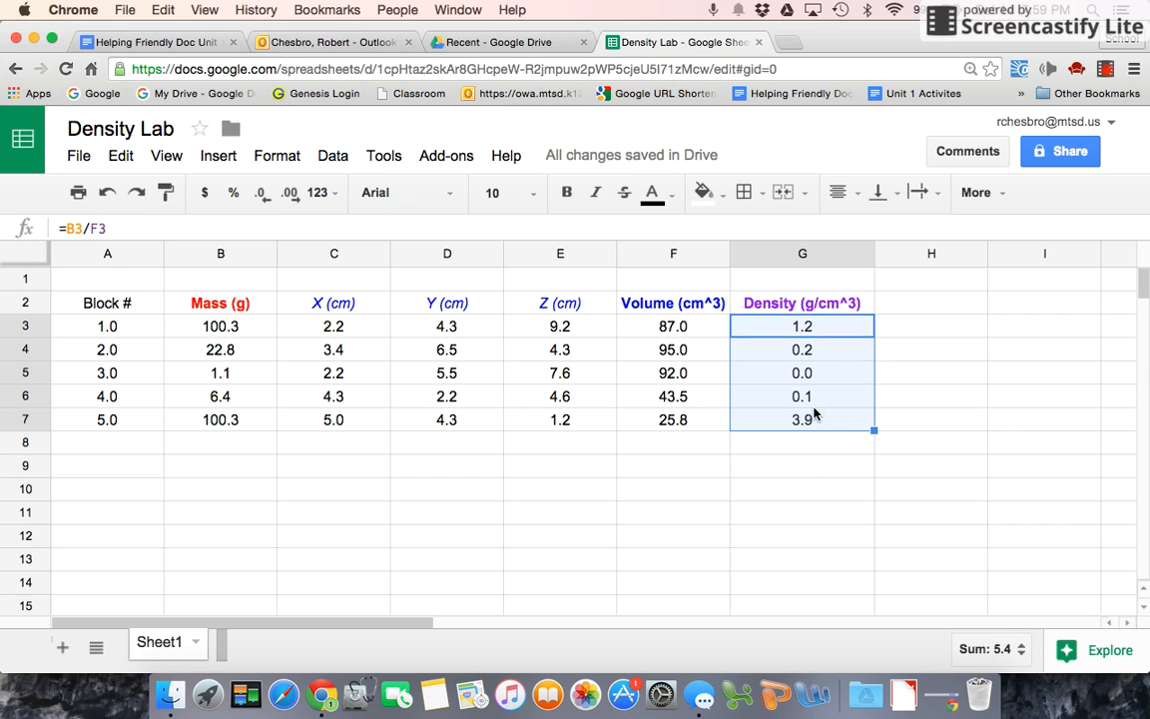
Step: Set block 3's mass in B5 to 200.6
left_click(812, 376)
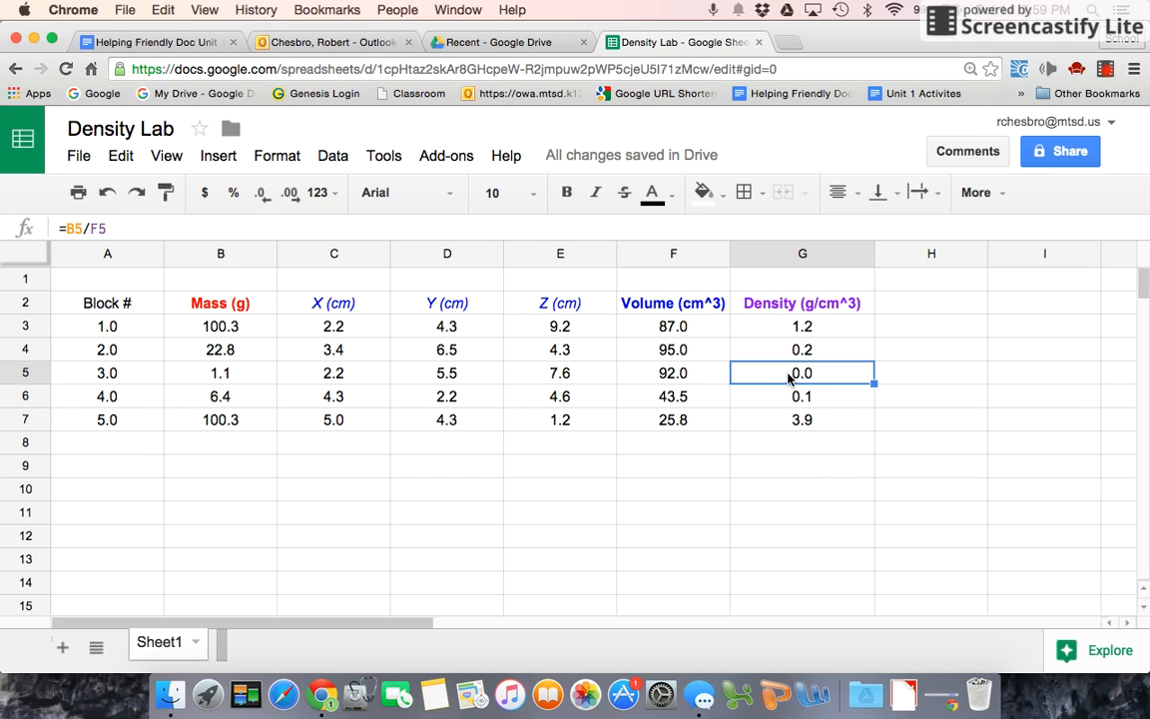
left_click(230, 373)
type("200")
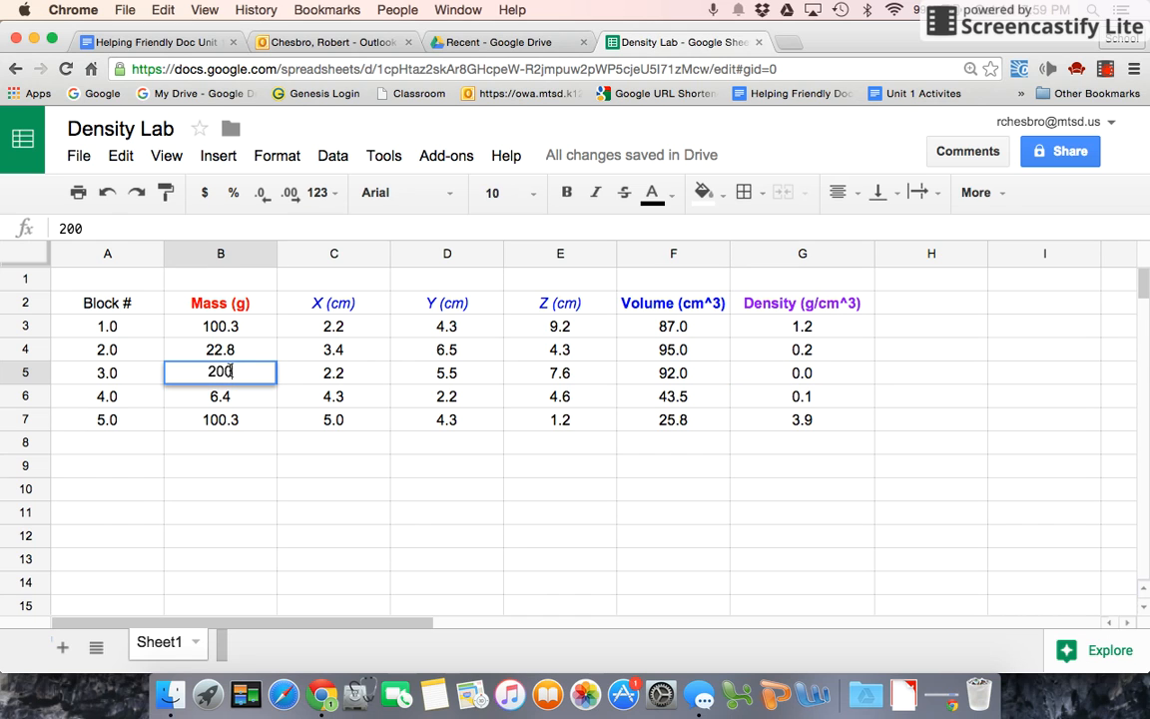
type(".6")
key("Return")
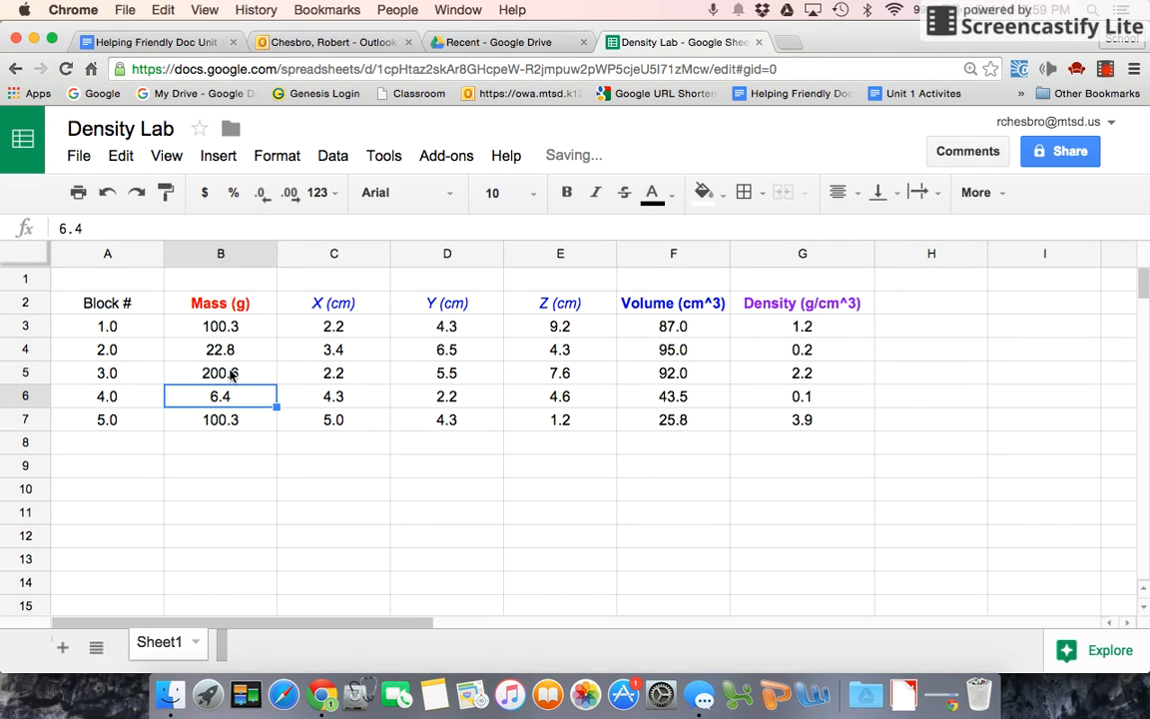
Step: Color the density values in G3:G7 purple to match their column header
left_click(816, 350)
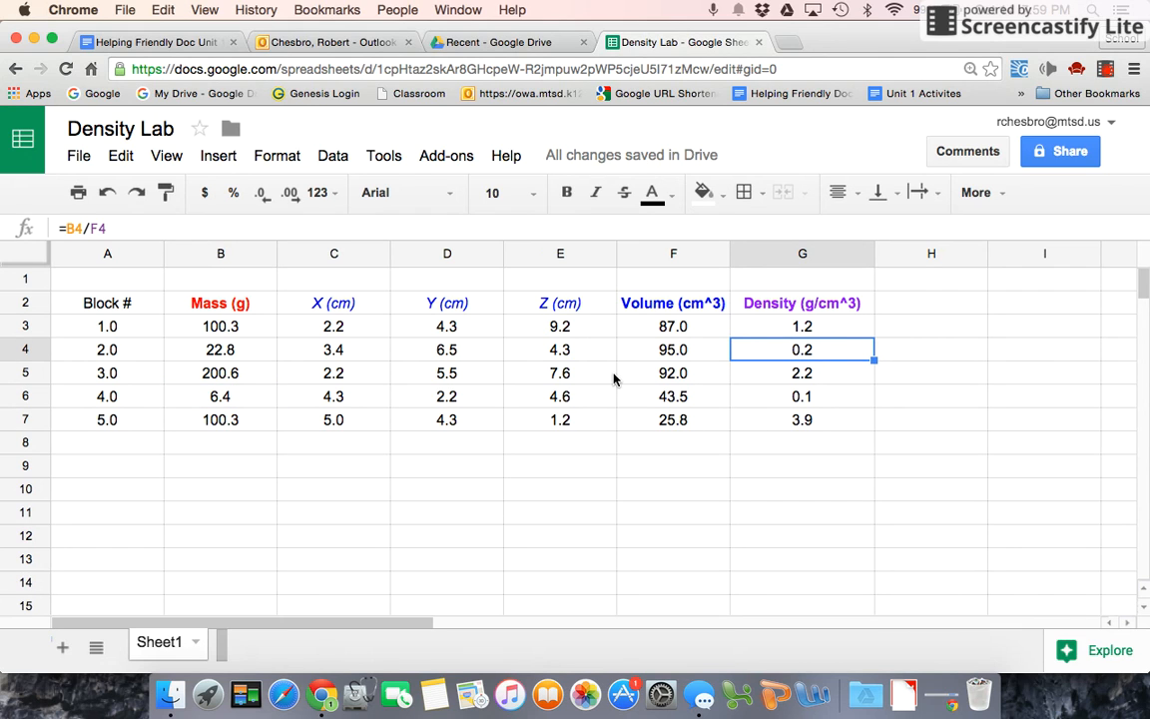
left_click_drag(816, 325, 814, 420)
left_click(653, 192)
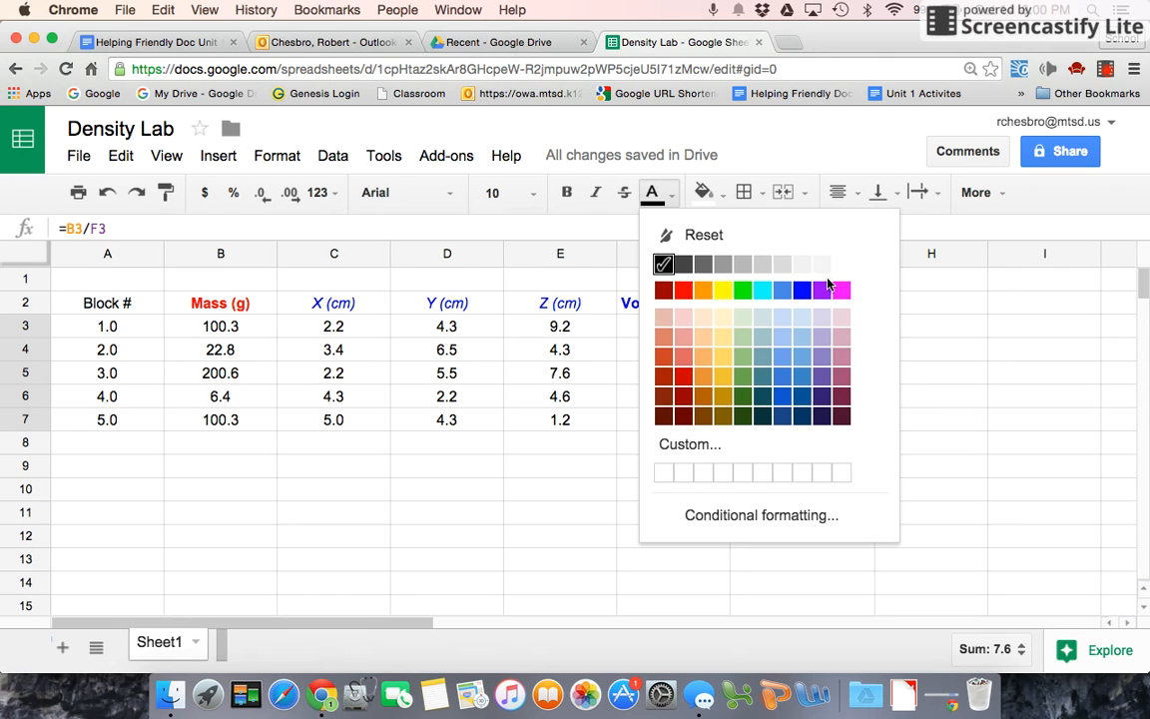
left_click(826, 289)
Step: Color the volume values in F3:F7 blue to match their column header
left_click_drag(683, 326, 683, 419)
left_click(653, 192)
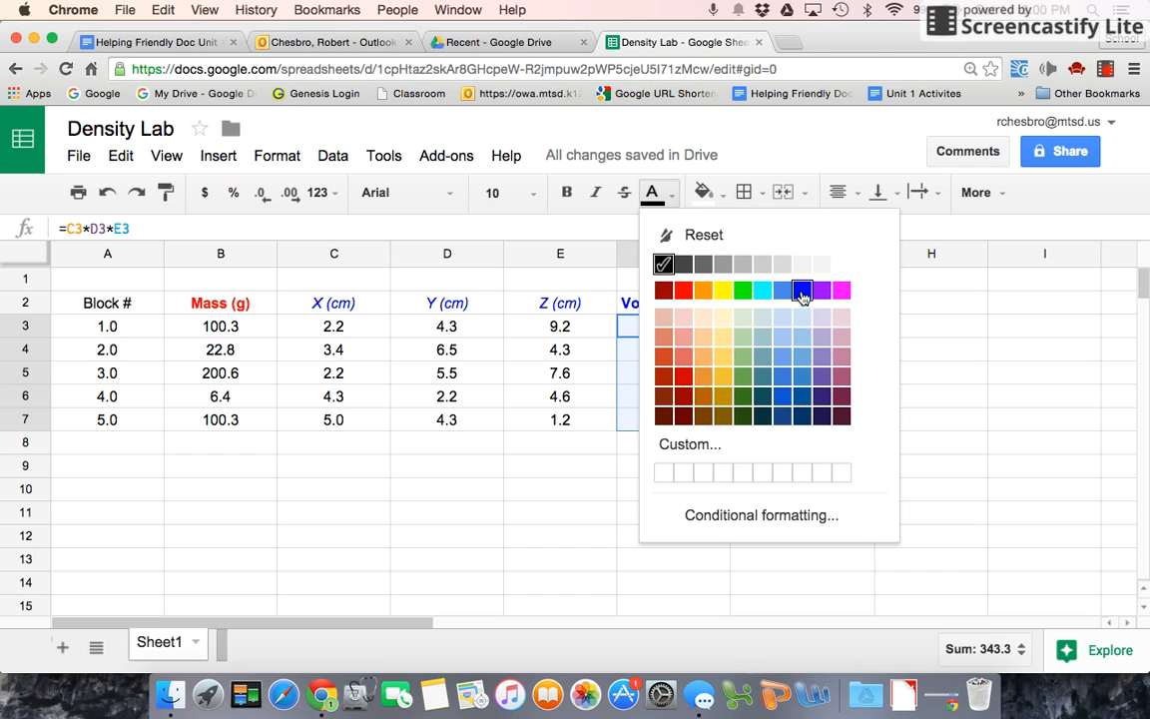
left_click(801, 291)
left_click(669, 490)
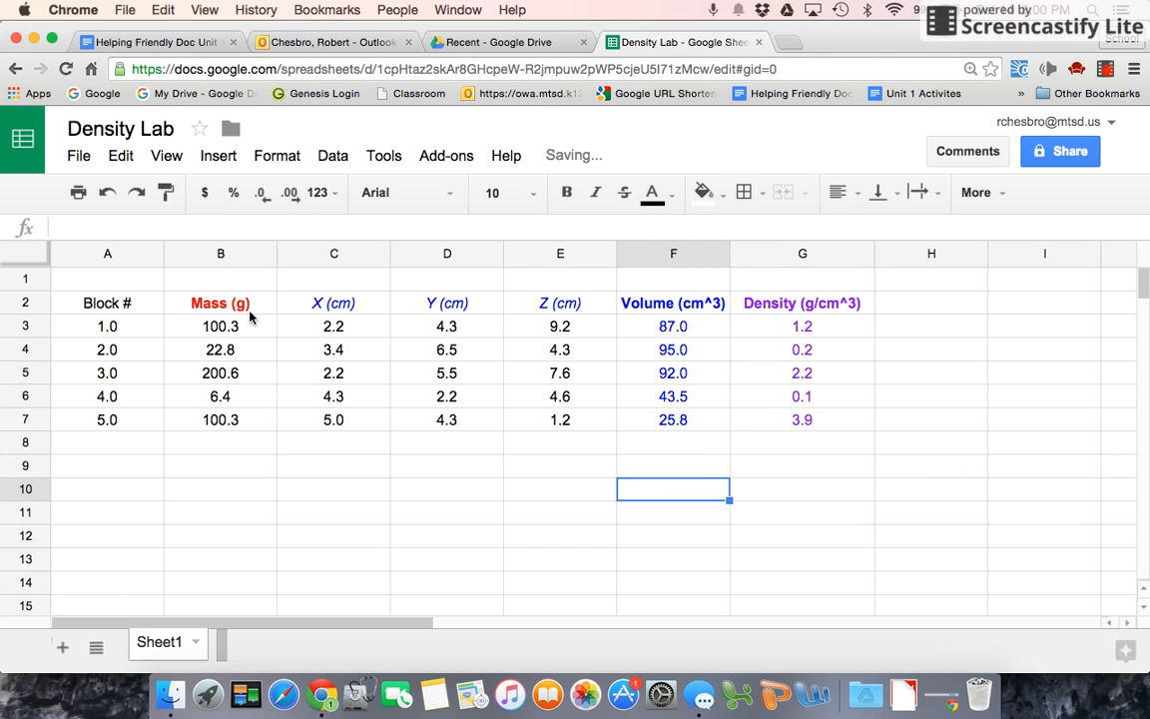
Step: Set block 3's mass in B5 to 400
left_click(229, 373)
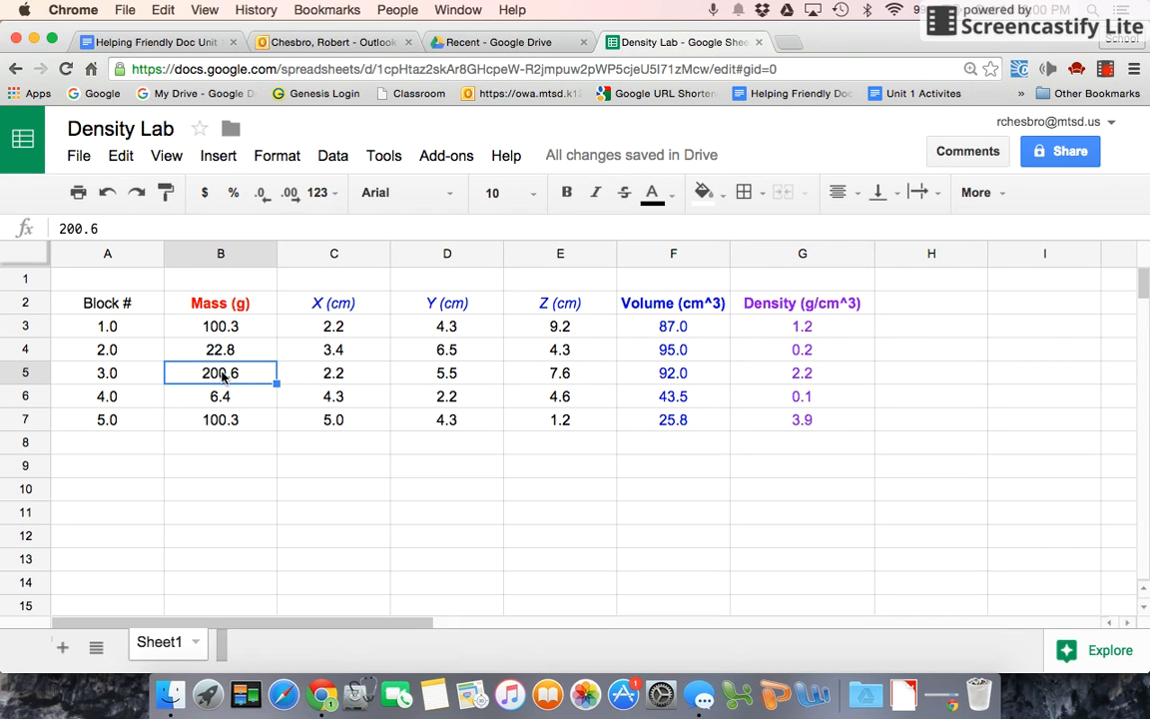
type("400")
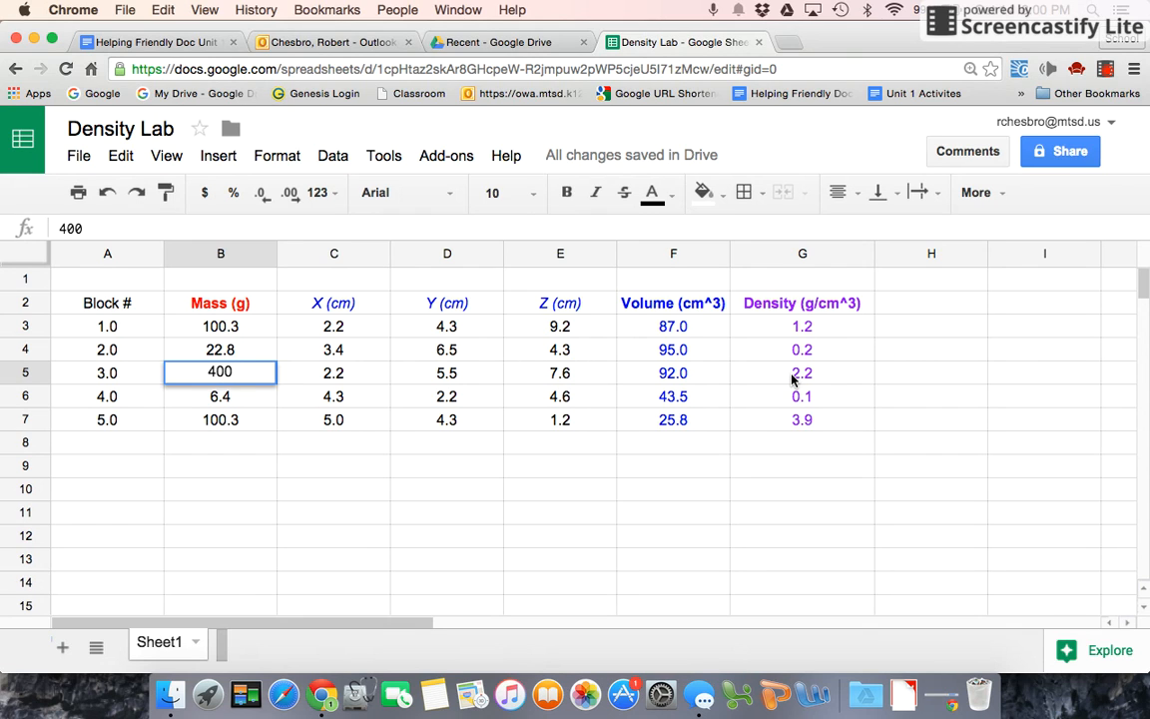
key("Return")
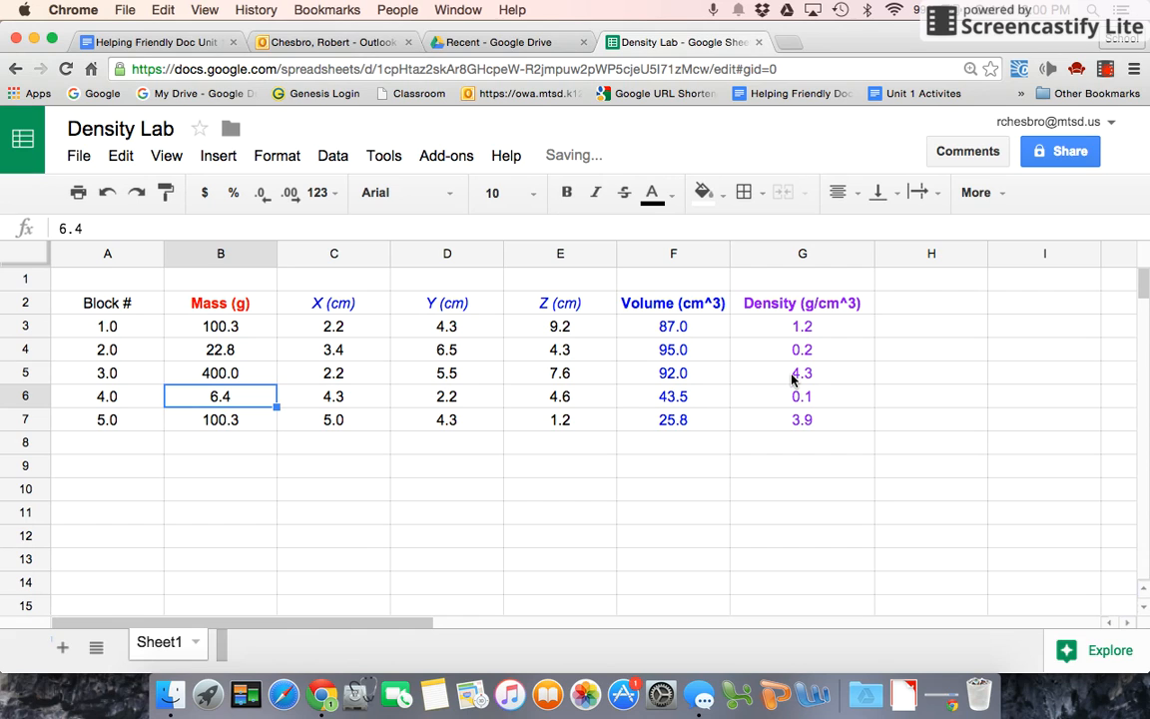
Step: Replace block 3's volume formula in F5 with the fixed value 46
left_click(224, 377)
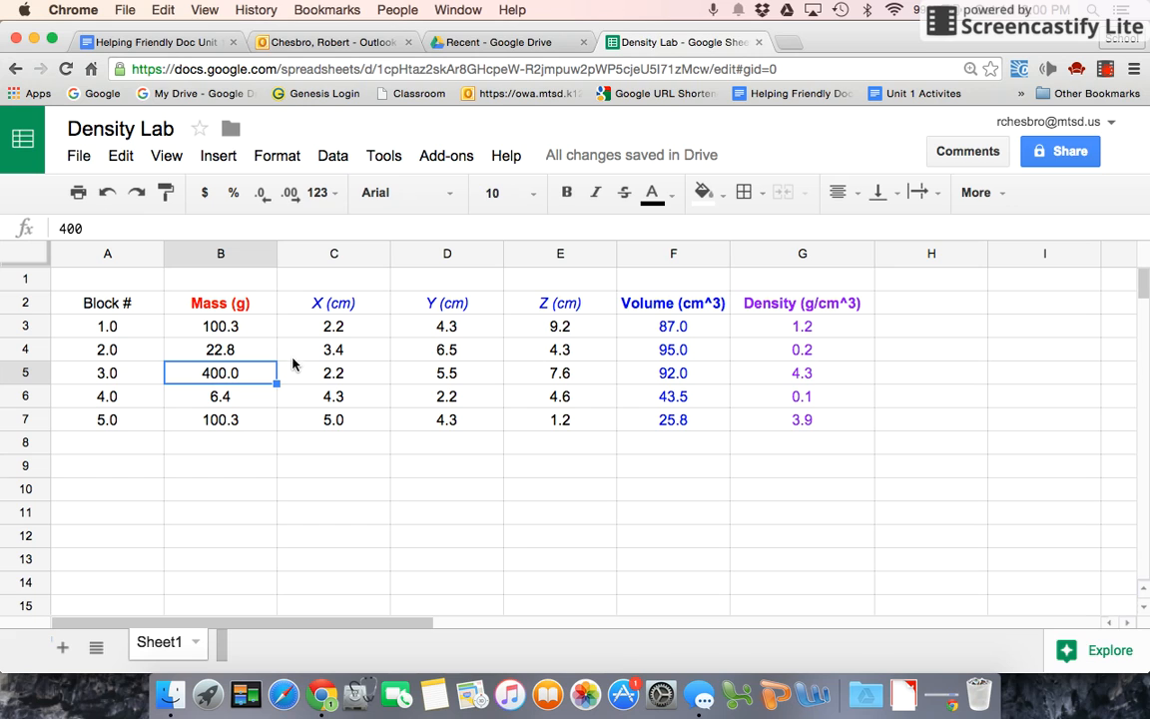
left_click(336, 376)
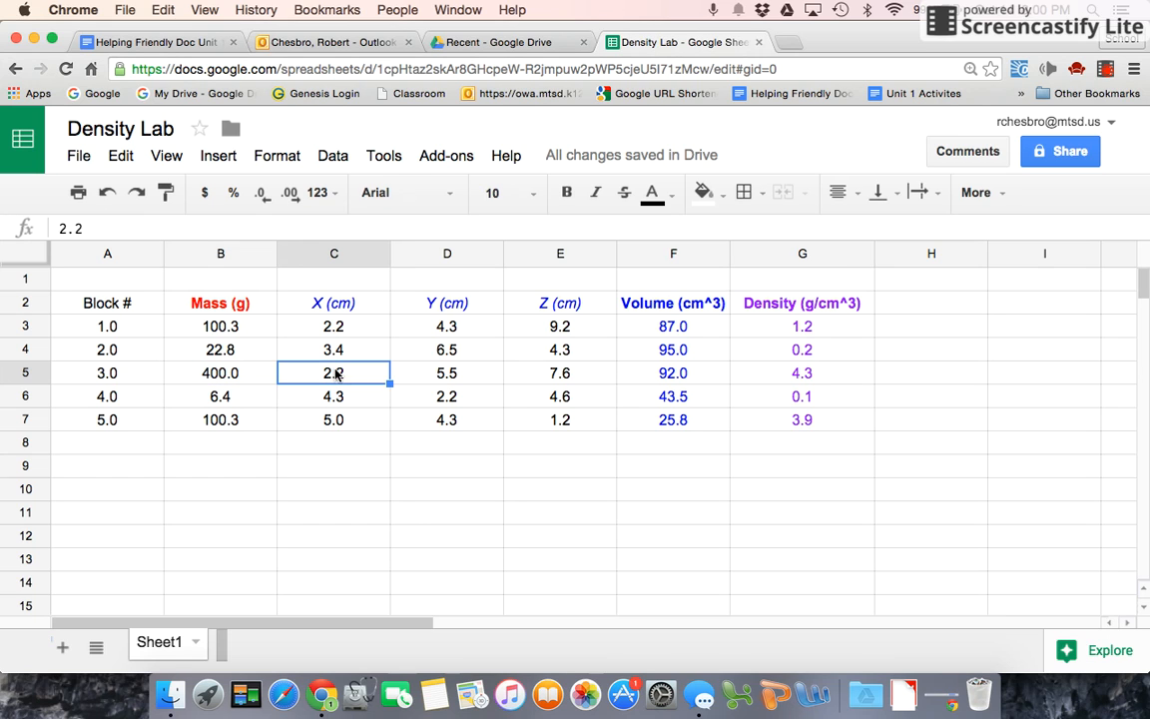
left_click(671, 373)
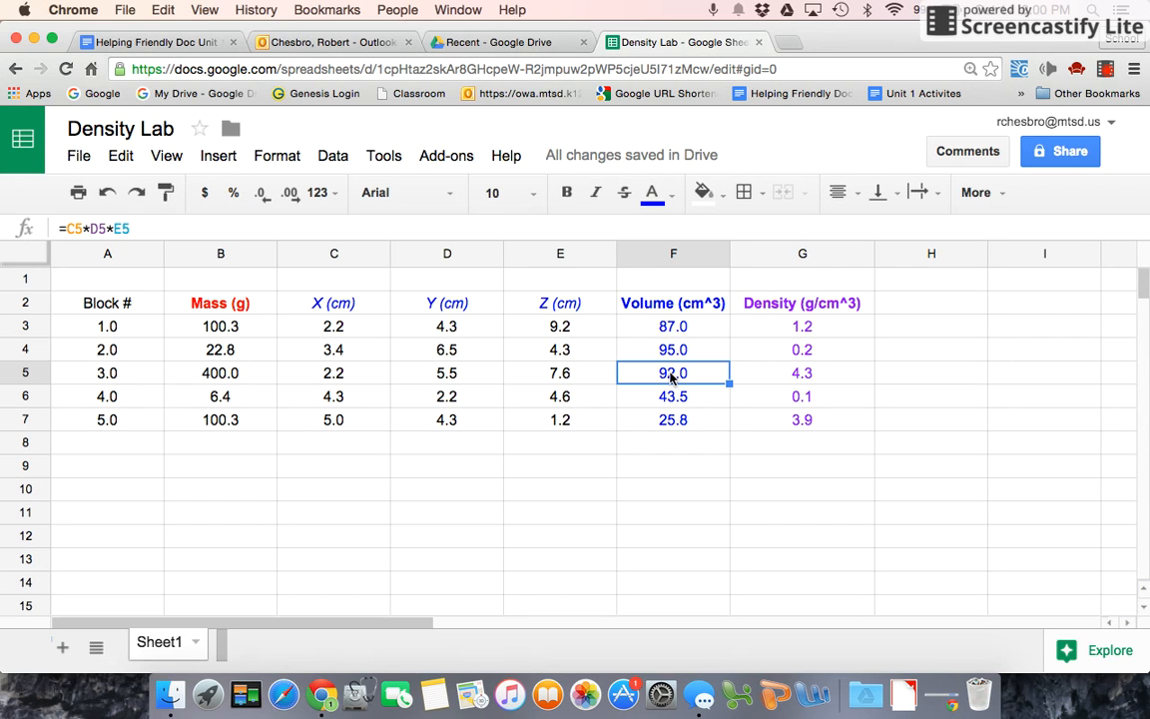
type("46")
key("Return")
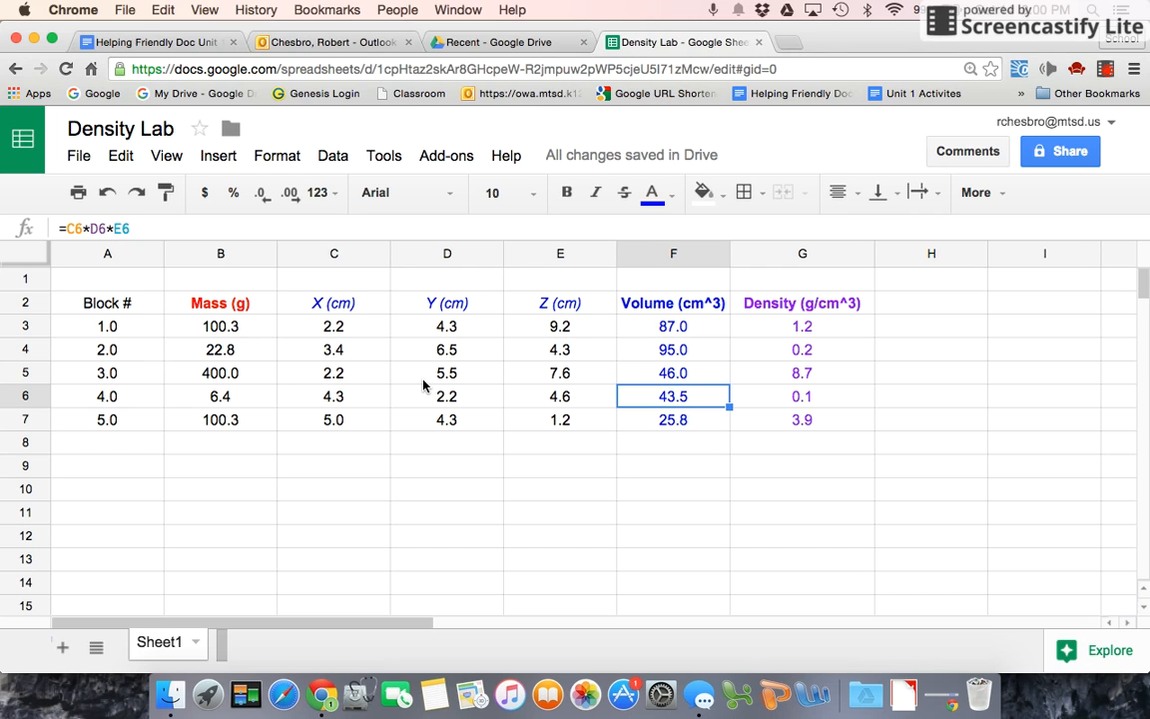
left_click(377, 164)
mouse_move(335, 160)
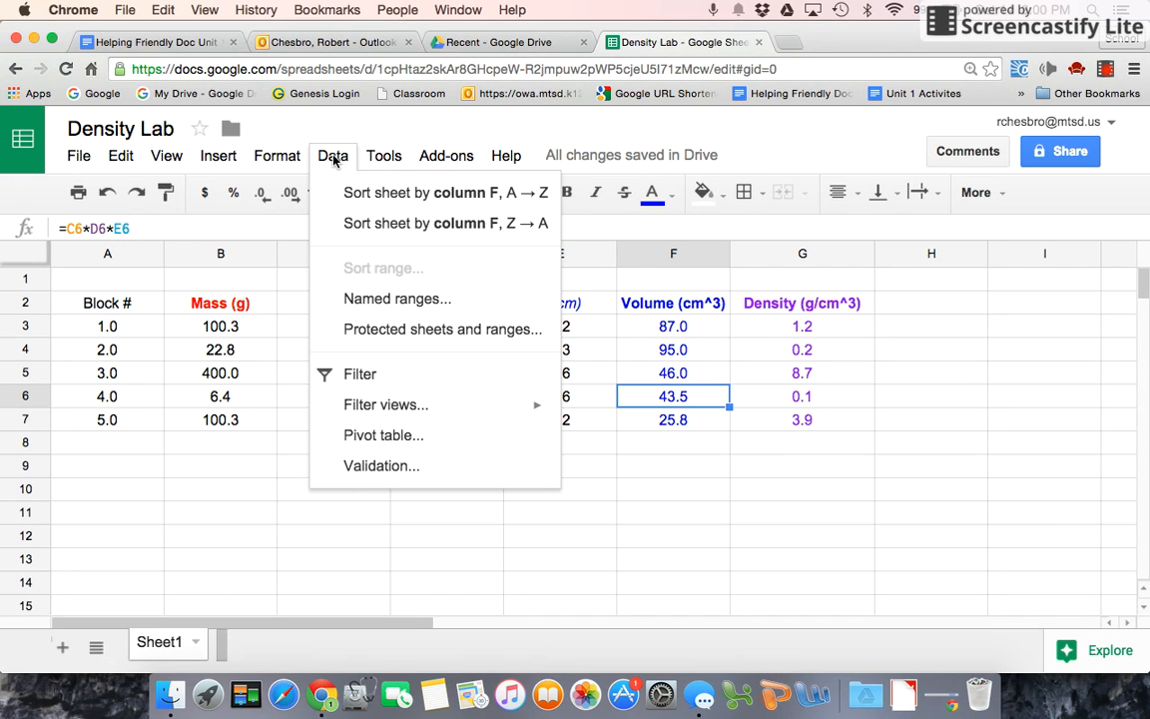
mouse_move(283, 161)
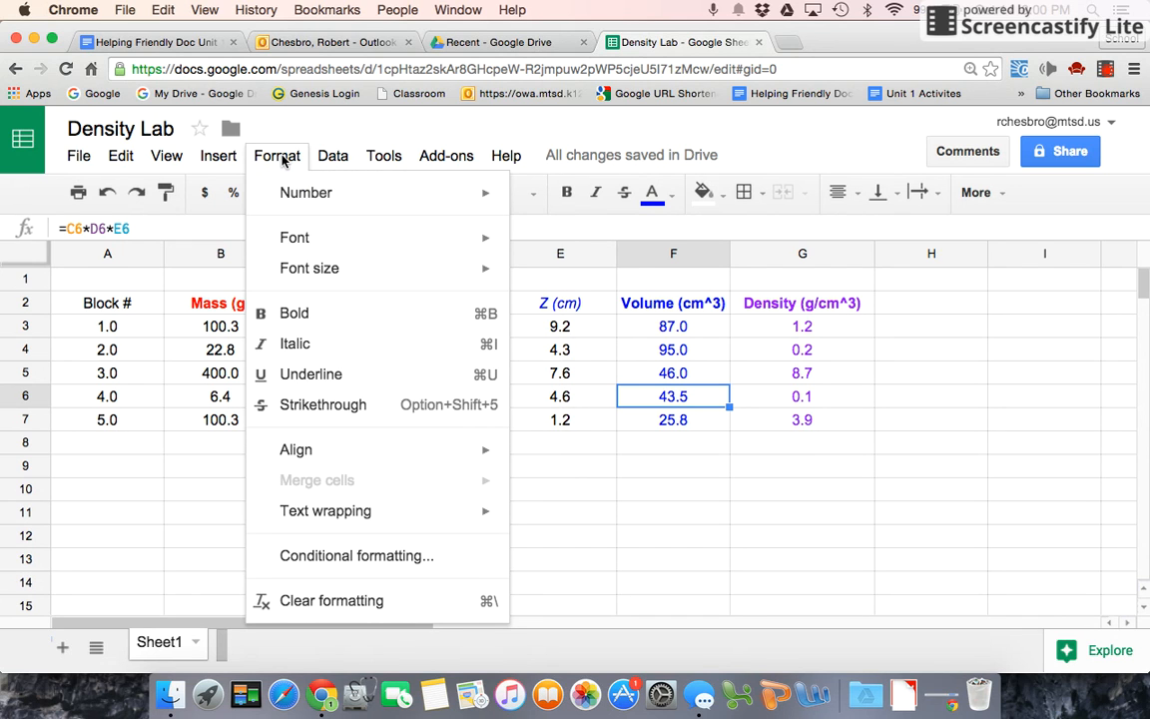
mouse_move(232, 162)
left_click(519, 511)
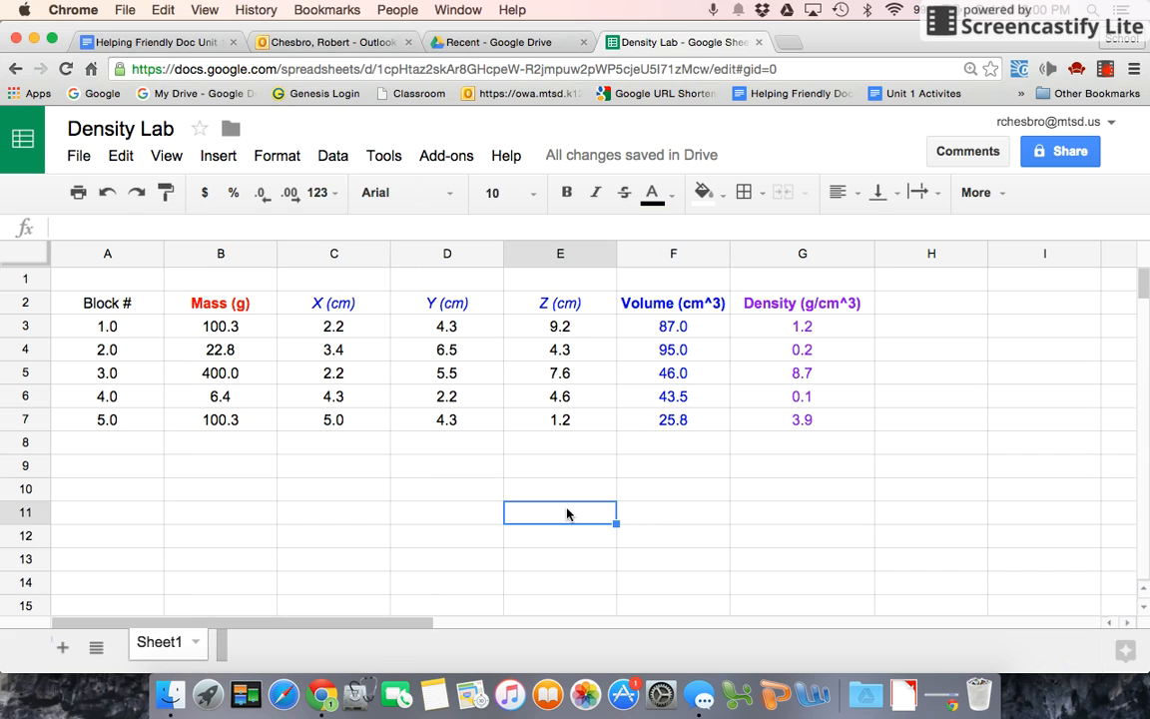